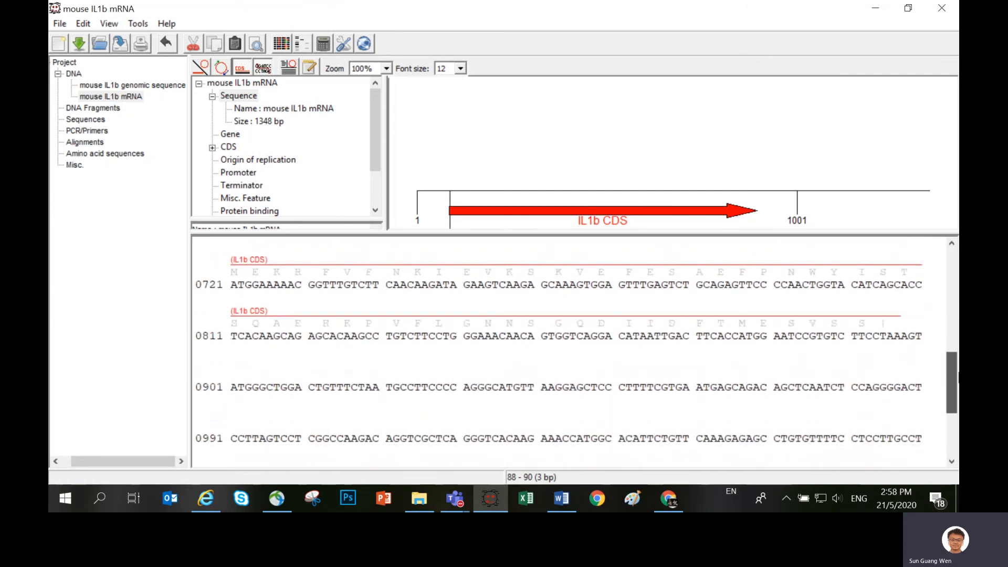
Step: Examine the TAA stop codon at bases 895–897 of the mouse IL1b mRNA and the extent of its sequence map
{"action": "left_click_drag", "start_coordinate": [900, 337], "coordinate": [887, 337]}
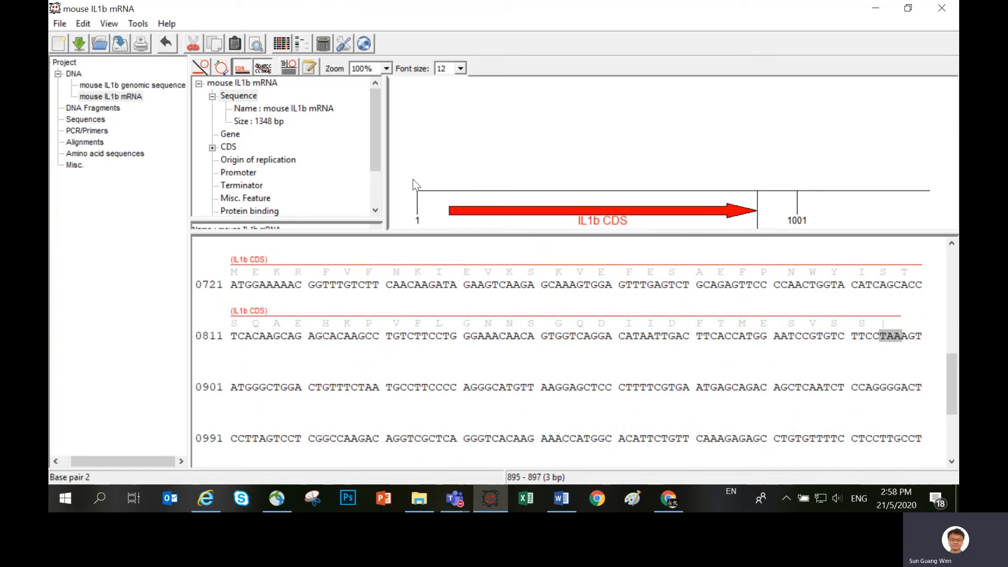
{"action": "left_click_drag", "start_coordinate": [413, 180], "coordinate": [598, 181]}
{"action": "left_click_drag", "start_coordinate": [660, 182], "coordinate": [924, 187]}
{"action": "left_click", "coordinate": [552, 336]}
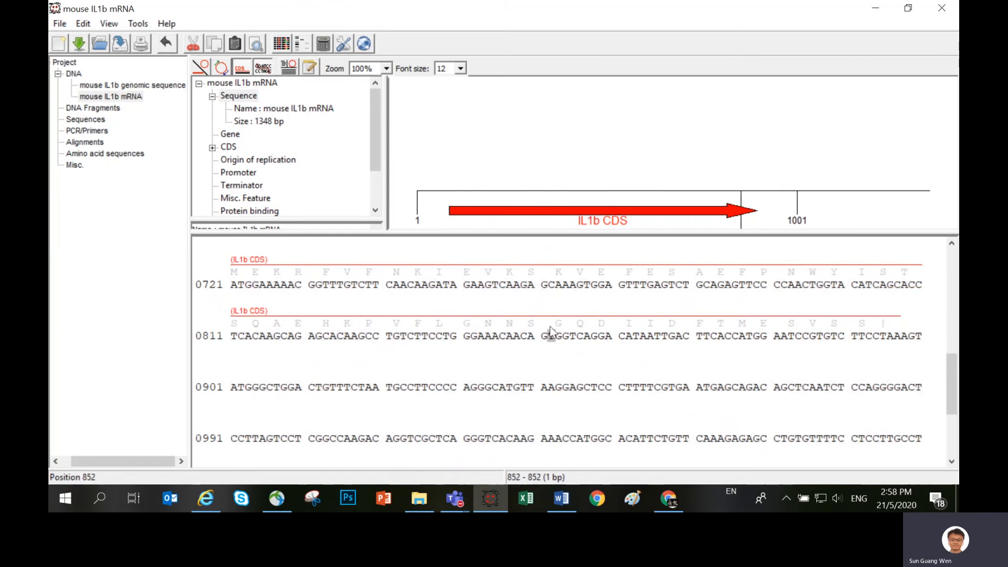
{"action": "left_click_drag", "start_coordinate": [952, 362], "coordinate": [951, 251]}
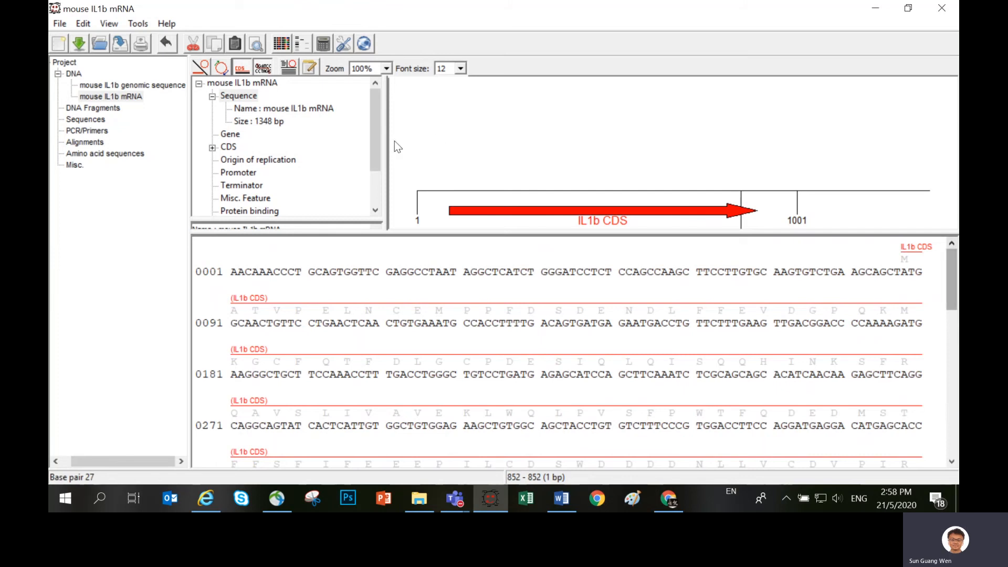
Step: Open the mouse IL1b genomic sequence, make the feature map slightly shorter, and select base 32 at the start of Exon 1
{"action": "left_click", "coordinate": [94, 86]}
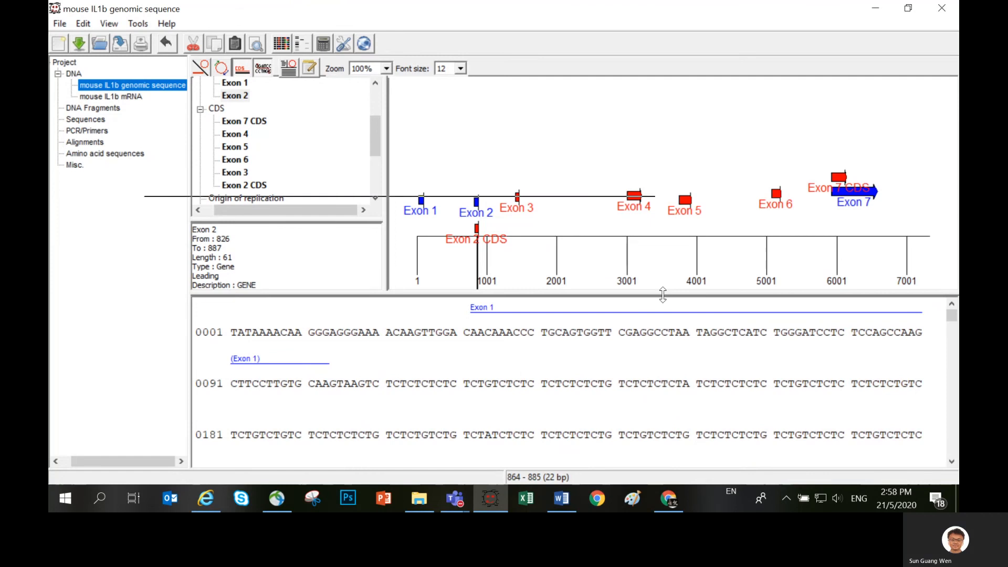
{"action": "left_click_drag", "start_coordinate": [659, 277], "coordinate": [660, 265]}
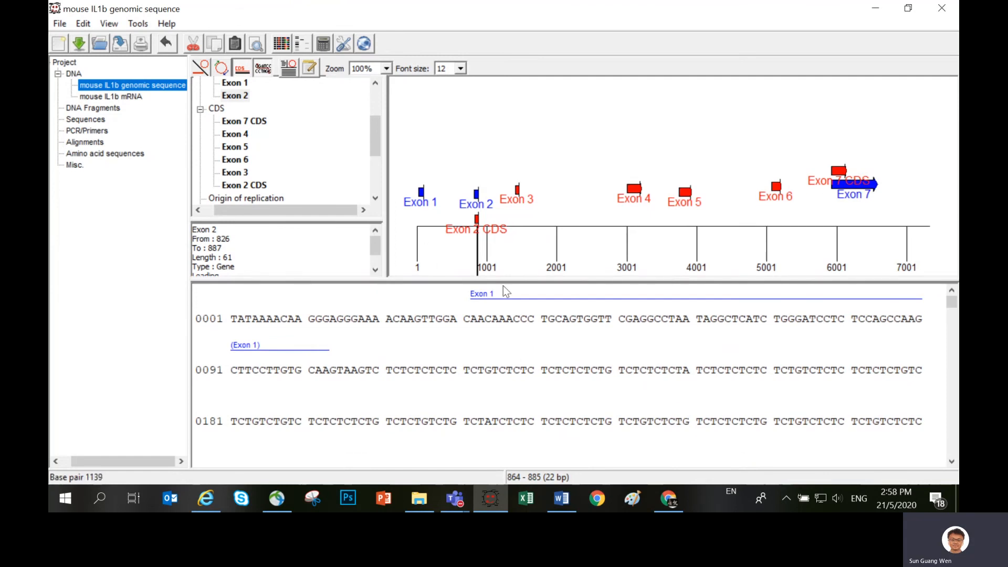
{"action": "left_click", "coordinate": [476, 327]}
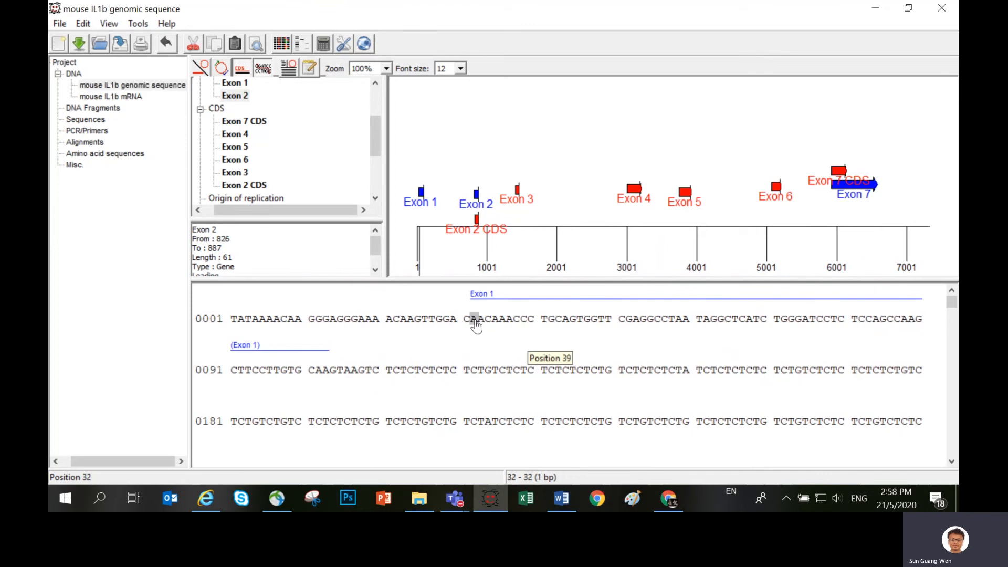
Step: Mark and show the Exon 1 feature sequence in the genomic sequence, and copy the marked bases
{"action": "right_click", "coordinate": [422, 194]}
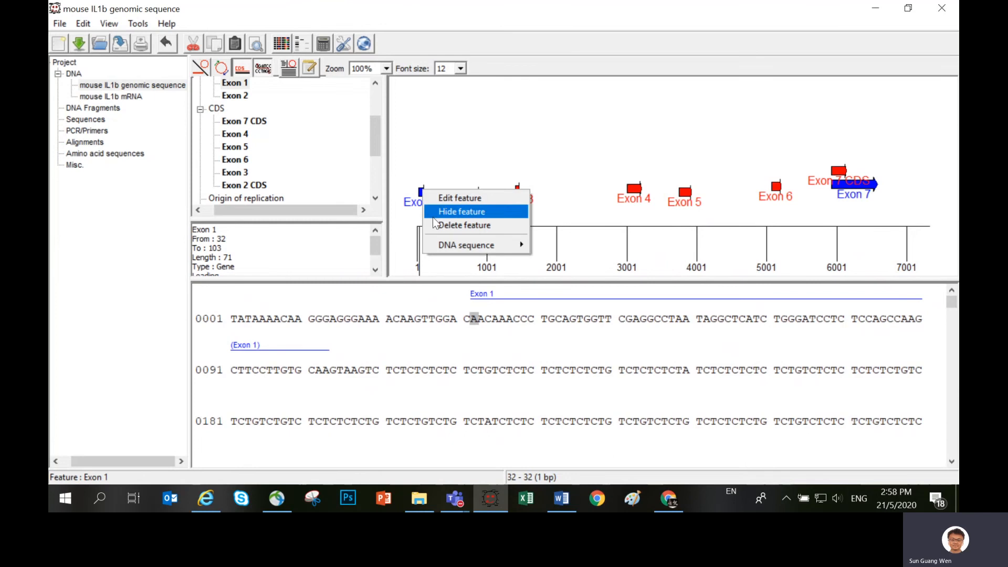
{"action": "mouse_move", "coordinate": [491, 245]}
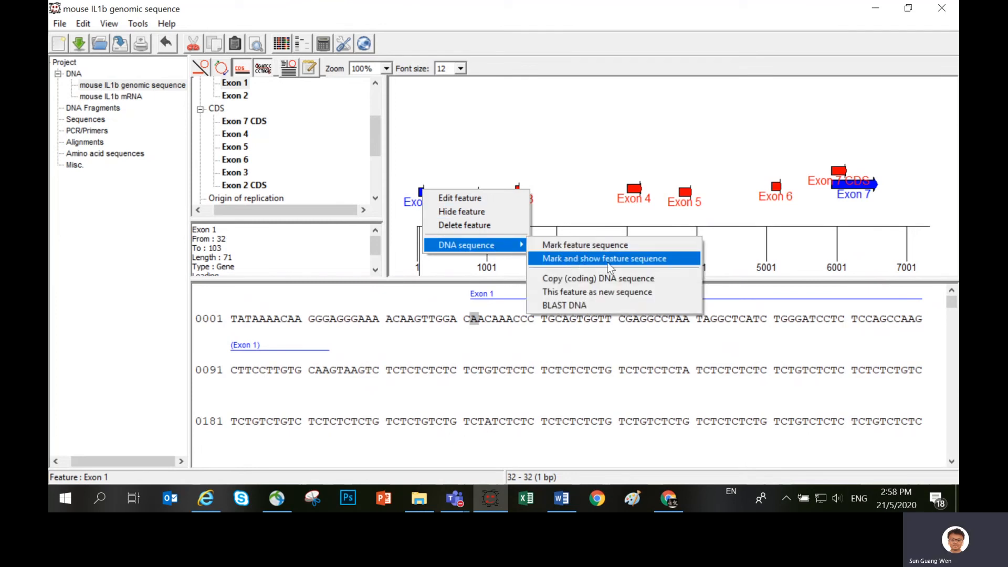
{"action": "left_click", "coordinate": [636, 259]}
{"action": "right_click", "coordinate": [558, 323]}
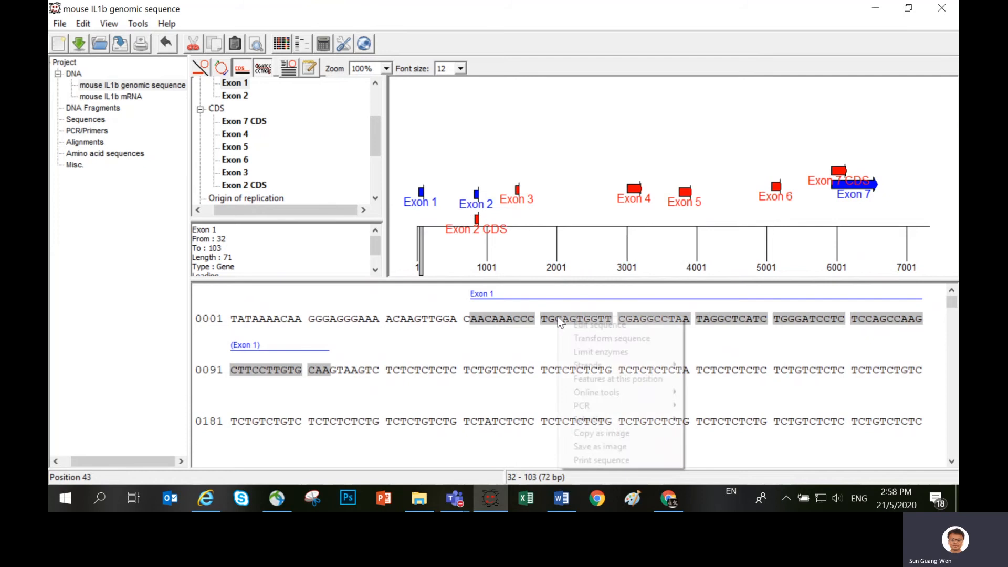
{"action": "mouse_move", "coordinate": [630, 420]}
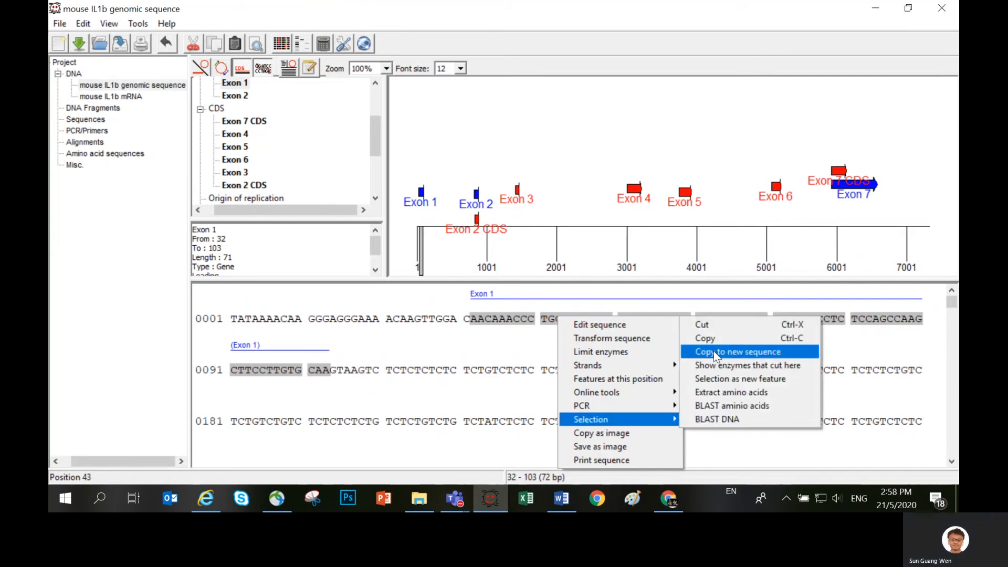
{"action": "left_click", "coordinate": [723, 339]}
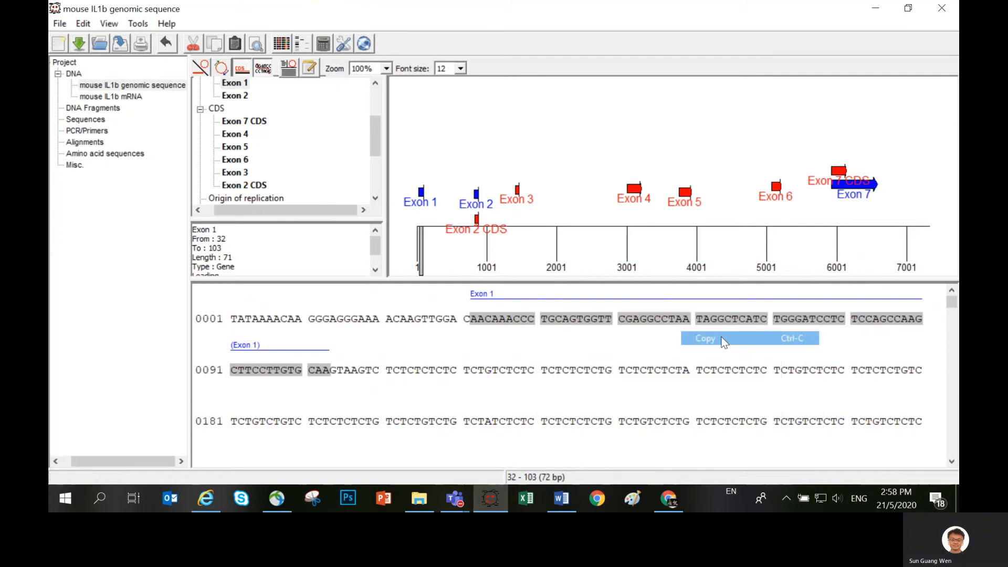
Step: Search the mouse IL1b mRNA for the copied Exon 1 sequence, leaving the match selected
{"action": "left_click", "coordinate": [126, 97]}
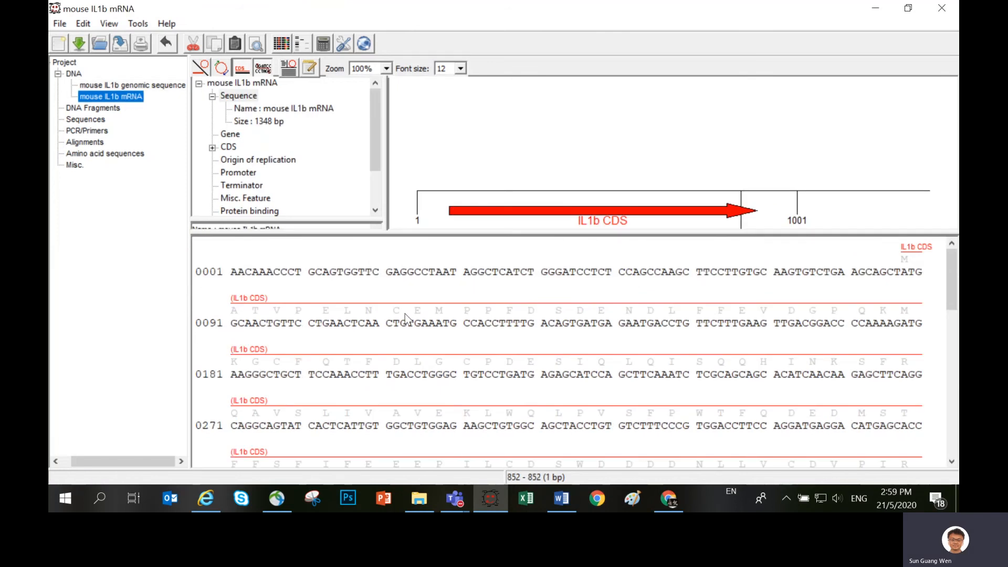
{"action": "left_click", "coordinate": [296, 272]}
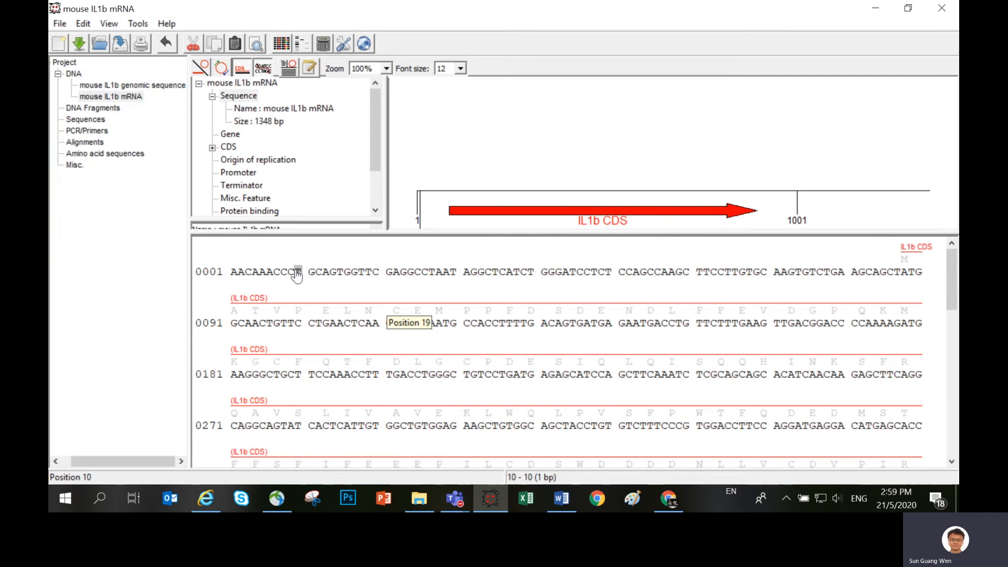
{"action": "key", "text": "ctrl+f"}
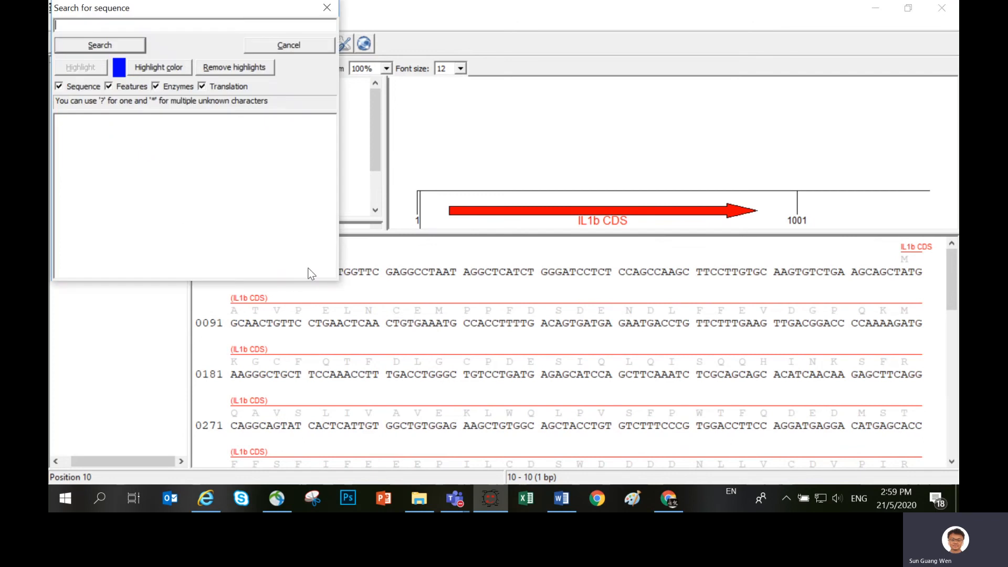
{"action": "key", "text": "ctrl+v"}
{"action": "key", "text": "Return"}
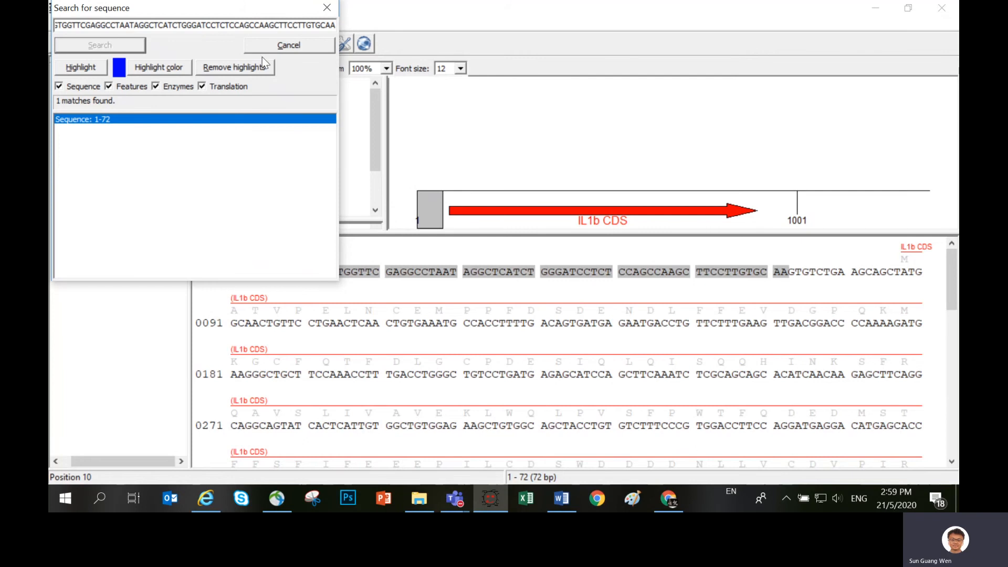
{"action": "left_click", "coordinate": [320, 46]}
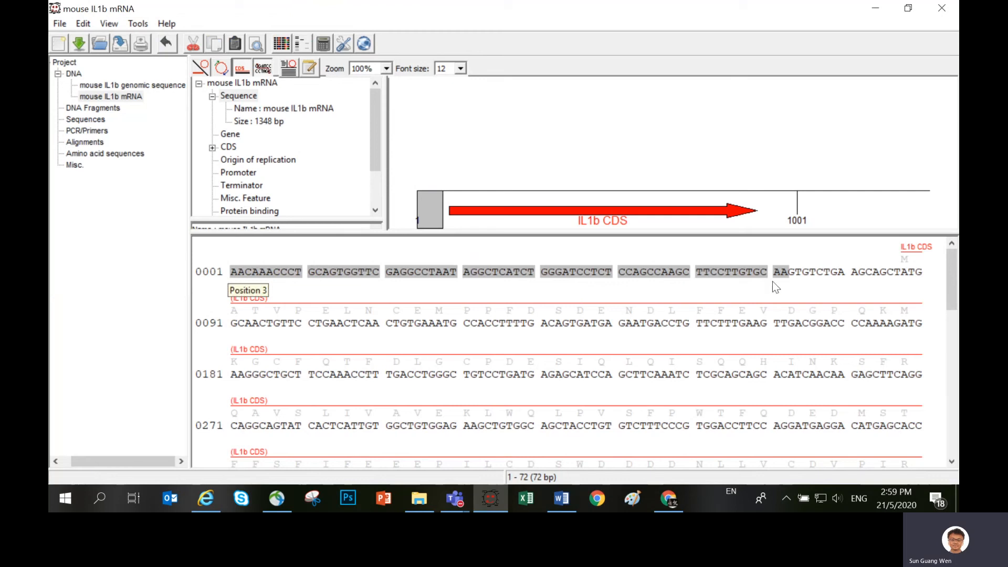
Step: Add the selected bases 1–72 of the mRNA as a new Gene feature named Exon 2
{"action": "right_click", "coordinate": [578, 275]}
{"action": "mouse_move", "coordinate": [638, 363]}
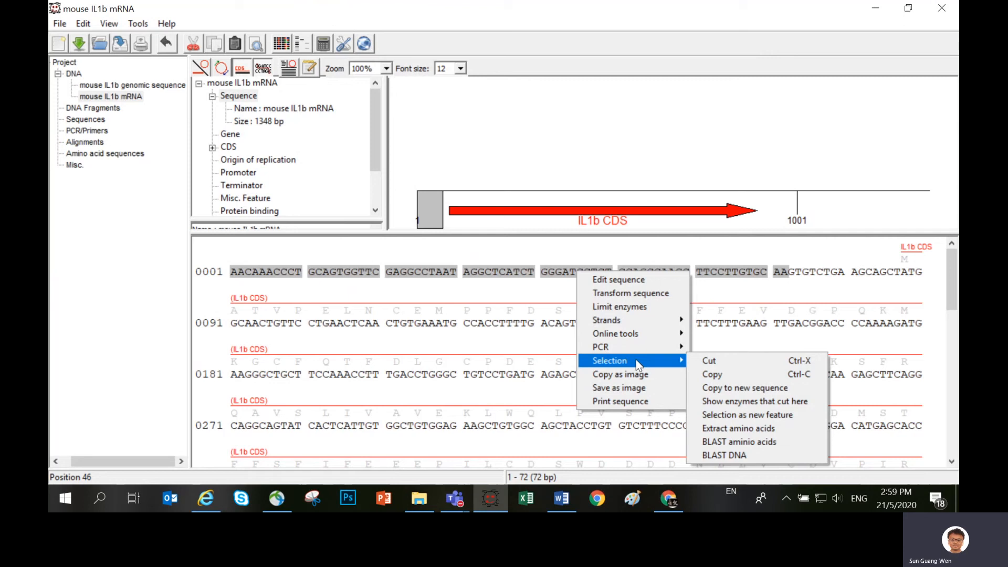
{"action": "left_click", "coordinate": [768, 416]}
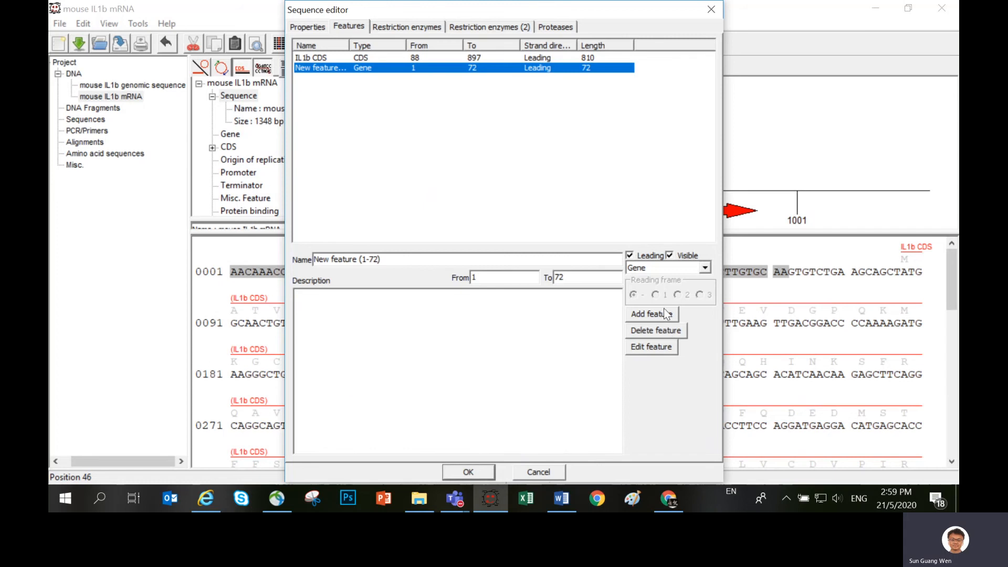
{"action": "left_click", "coordinate": [391, 258]}
{"action": "type", "text": "Exon 2"}
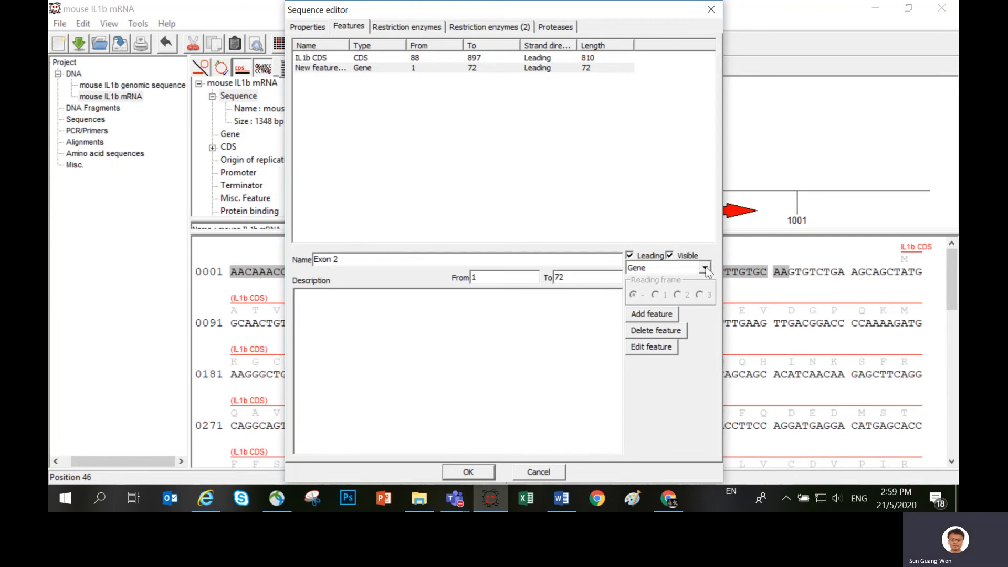
{"action": "left_click", "coordinate": [469, 472]}
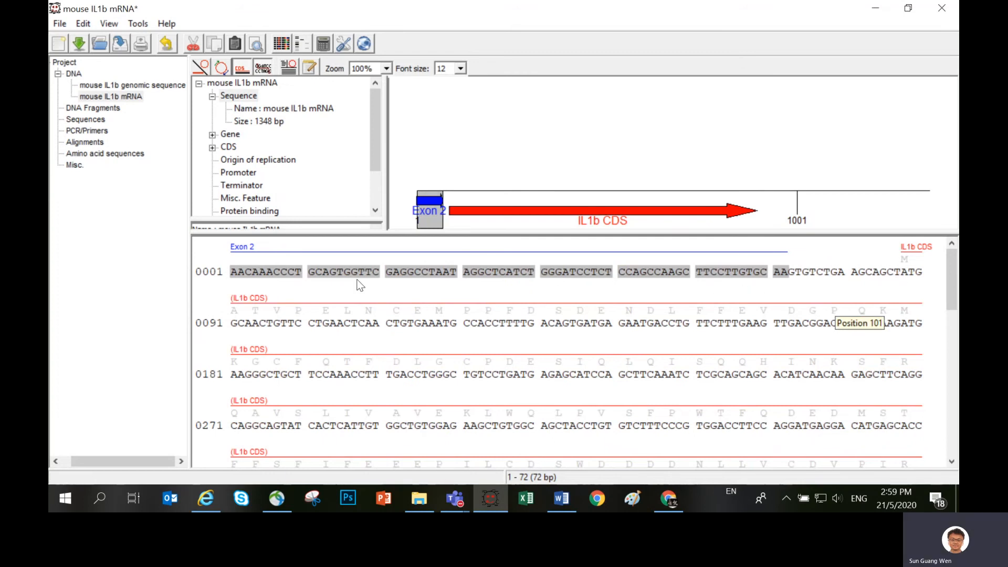
Step: Rename the new 1–72 feature of the mRNA as Exon 1
{"action": "double_click", "coordinate": [429, 210]}
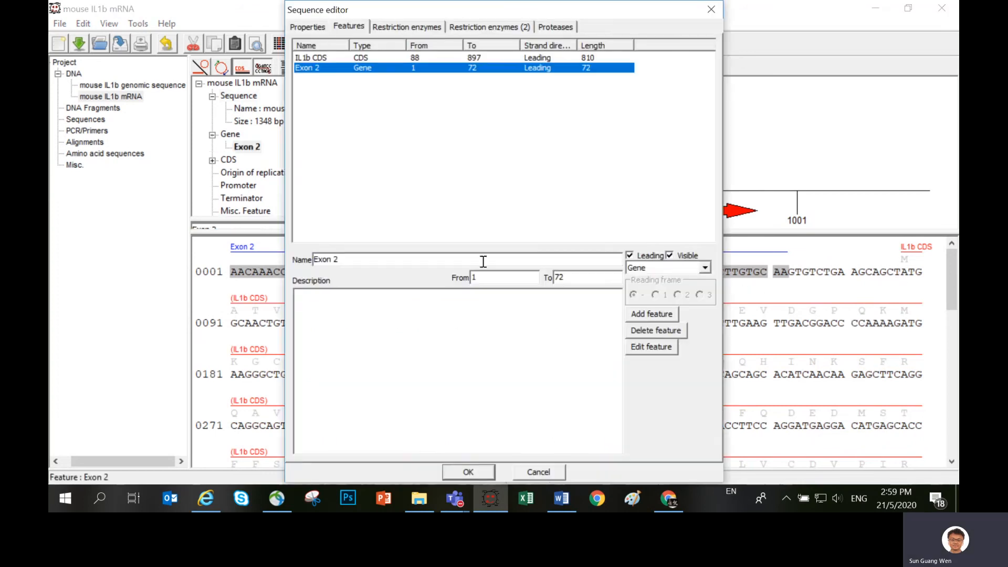
{"action": "left_click", "coordinate": [351, 259]}
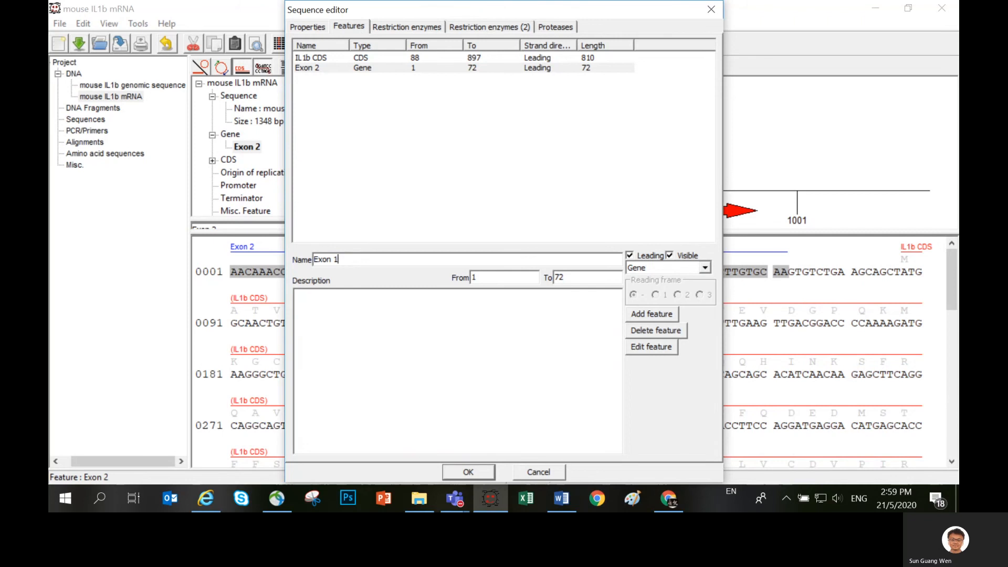
{"action": "left_click", "coordinate": [474, 471]}
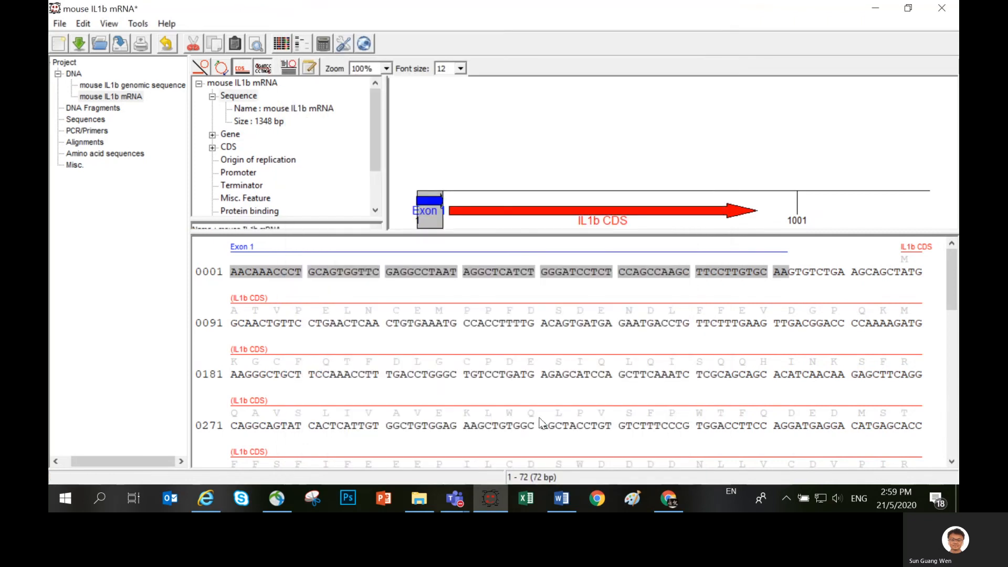
Step: Move the Exon 1 feature well above the mRNA map line, and select the ATG start codon at bases 88–90
{"action": "left_click_drag", "start_coordinate": [428, 210], "coordinate": [428, 151]}
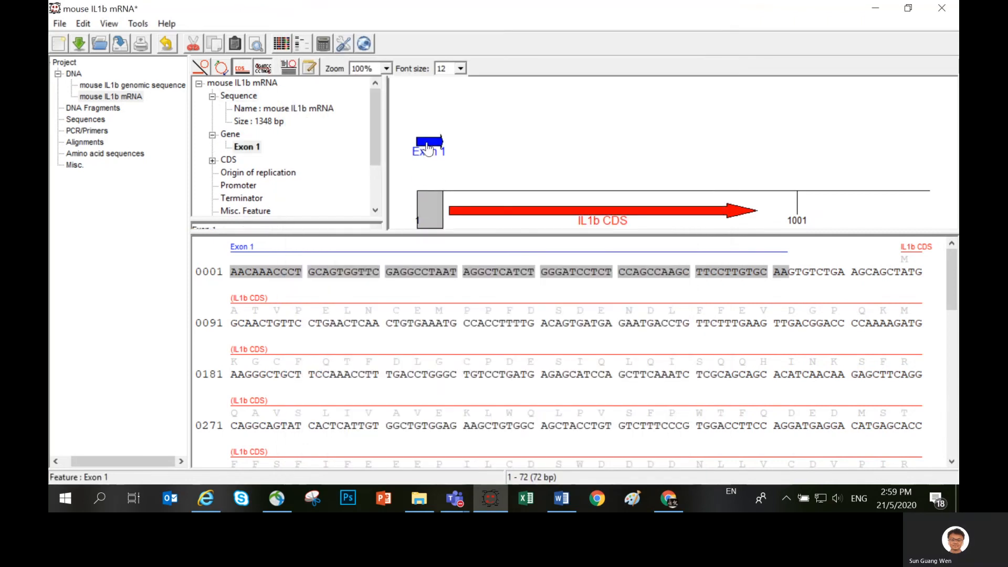
{"action": "left_click", "coordinate": [465, 172]}
{"action": "left_click_drag", "start_coordinate": [904, 274], "coordinate": [920, 280]}
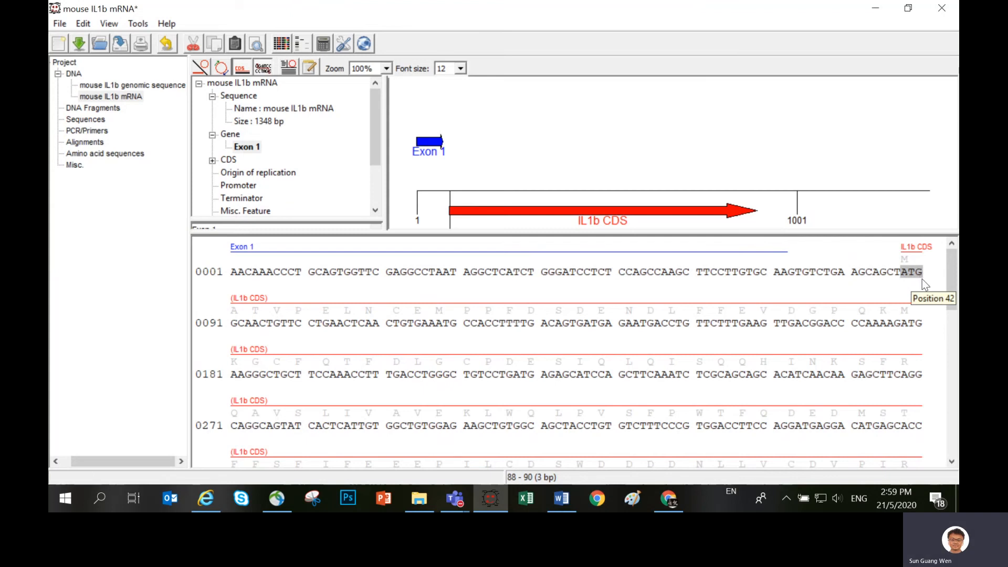
Step: In the mouse IL1b genomic sequence, move the Exon 2 feature higher on the map, and mark and copy its sequence
{"action": "left_click", "coordinate": [112, 85]}
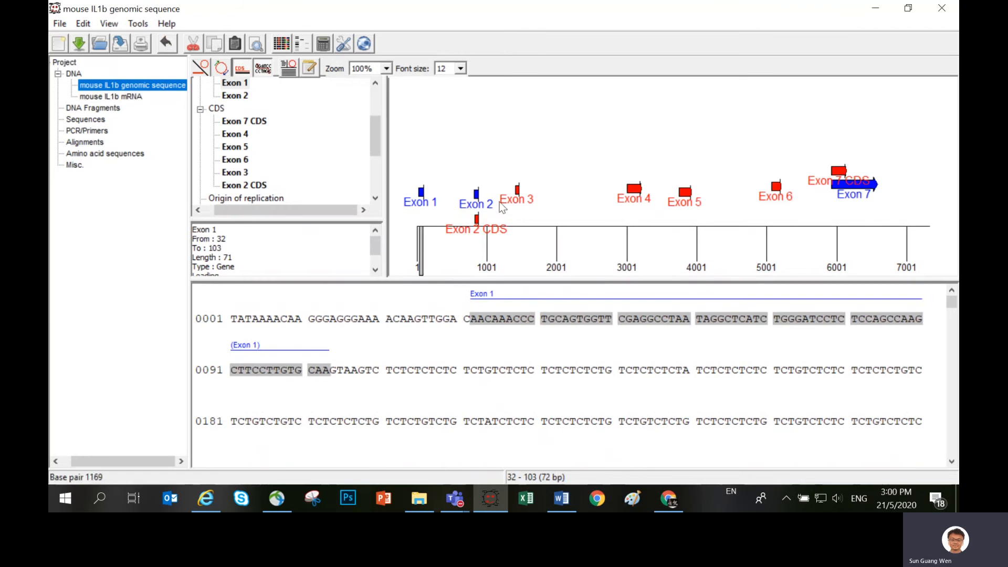
{"action": "left_click_drag", "start_coordinate": [476, 200], "coordinate": [477, 153]}
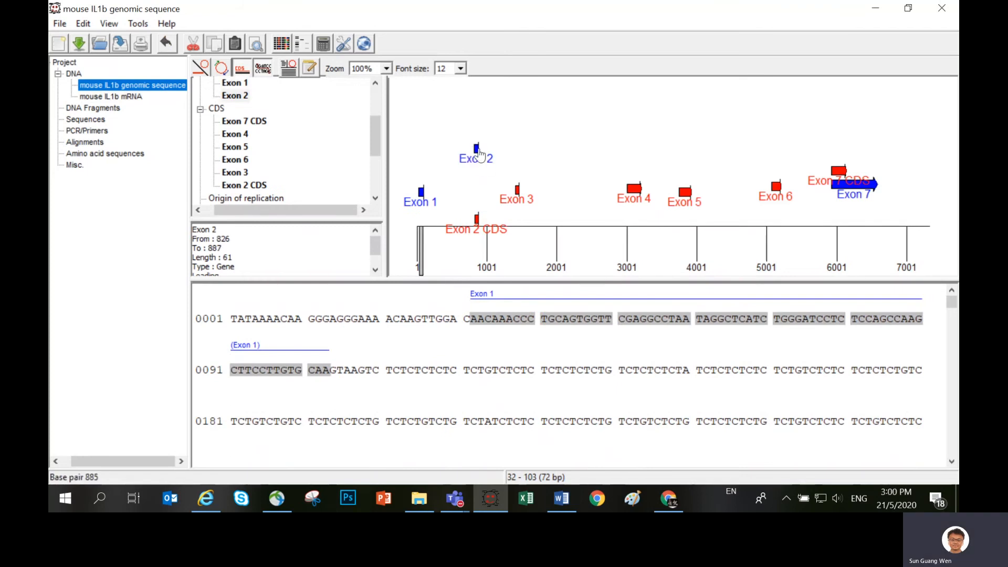
{"action": "right_click", "coordinate": [478, 153]}
{"action": "mouse_move", "coordinate": [553, 209]}
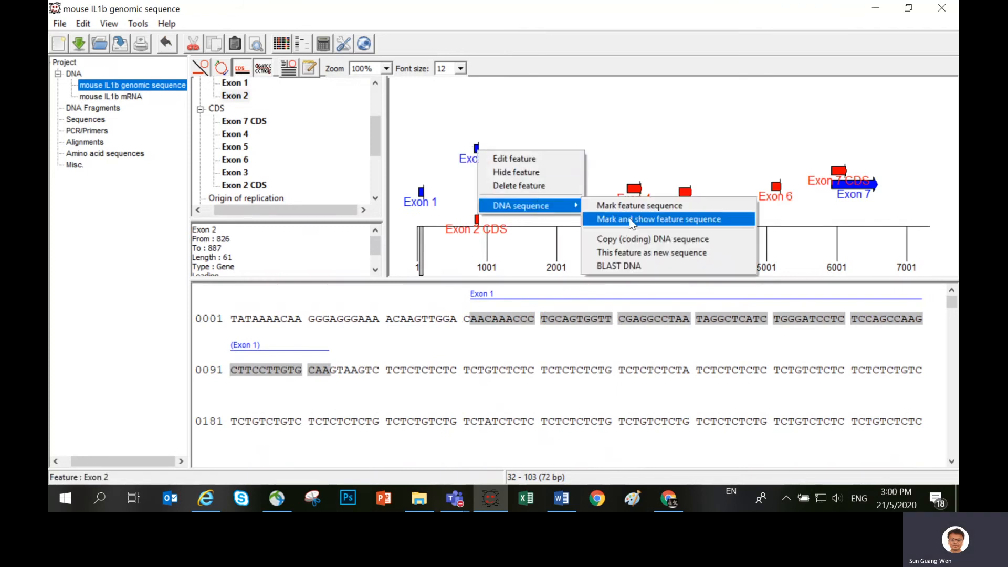
{"action": "left_click", "coordinate": [672, 220]}
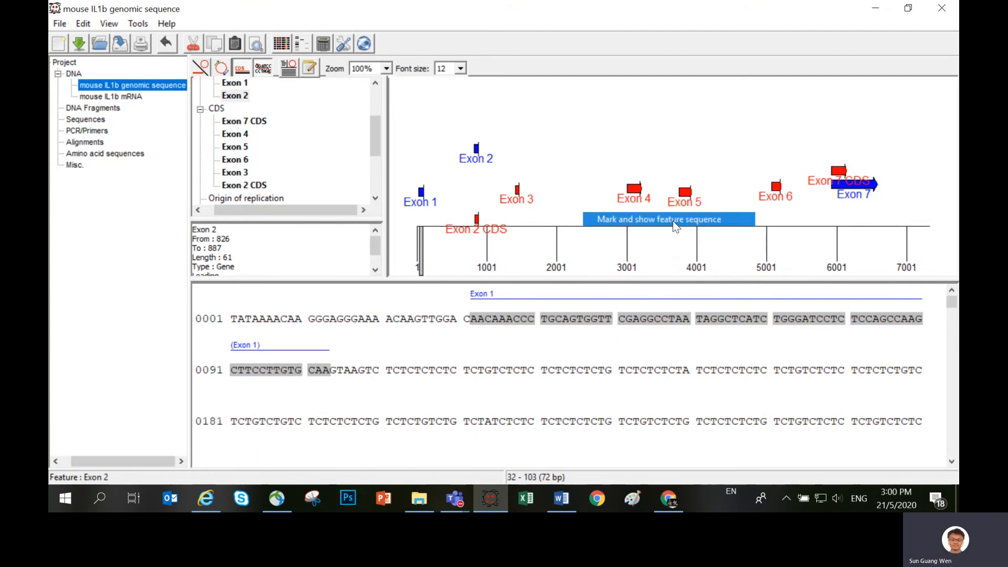
{"action": "right_click", "coordinate": [508, 316]}
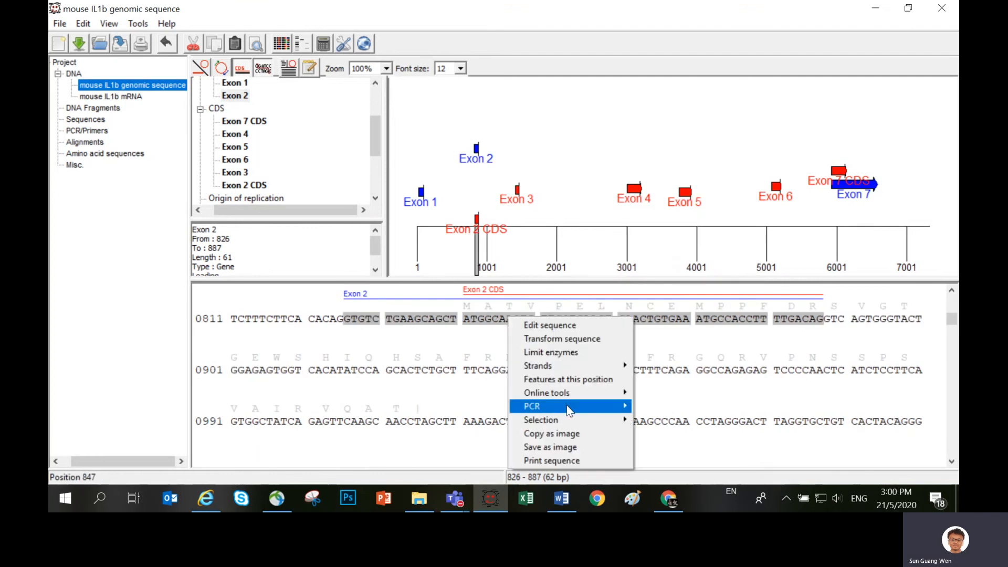
{"action": "mouse_move", "coordinate": [571, 420]}
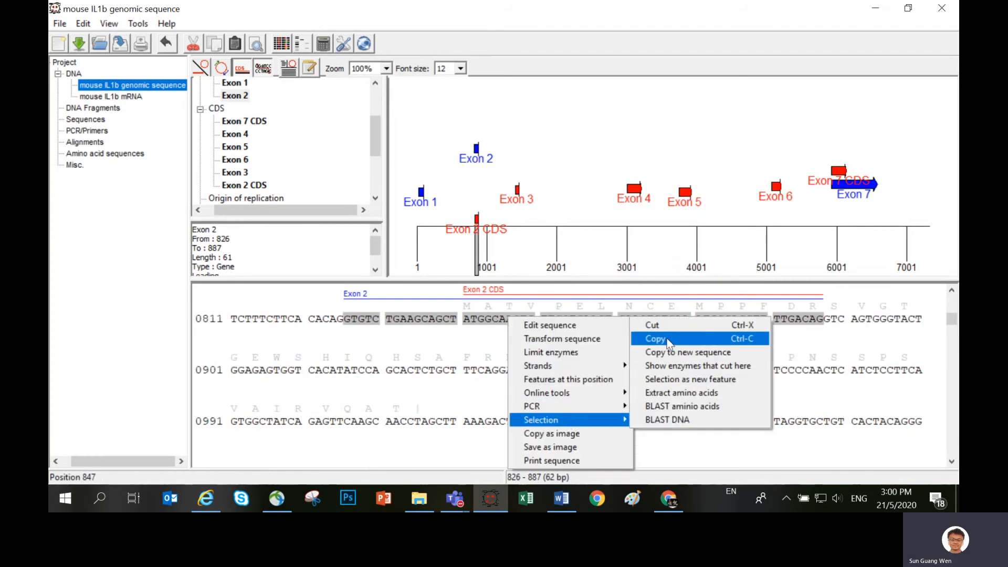
{"action": "left_click", "coordinate": [668, 339]}
Step: Search the mouse IL1b mRNA for the copied Exon 2 sequence, leaving the match selected
{"action": "left_click", "coordinate": [112, 97]}
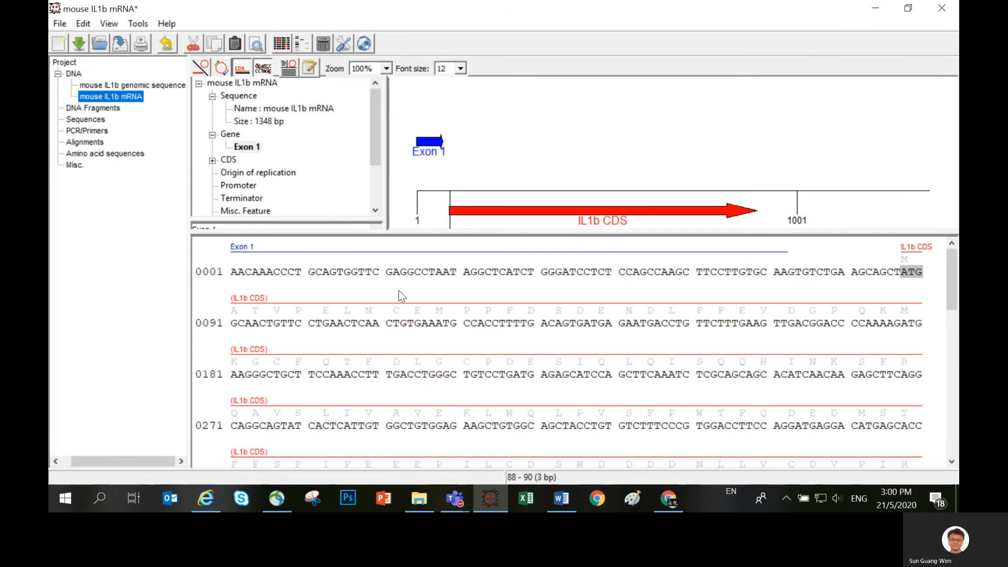
{"action": "left_click", "coordinate": [524, 271]}
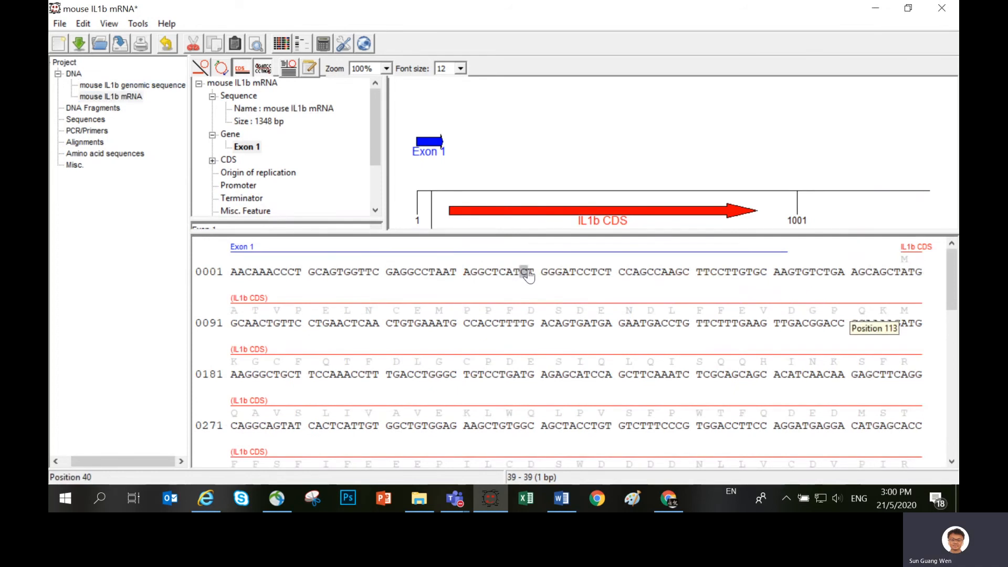
{"action": "key", "text": "ctrl+f"}
{"action": "key", "text": "ctrl+v"}
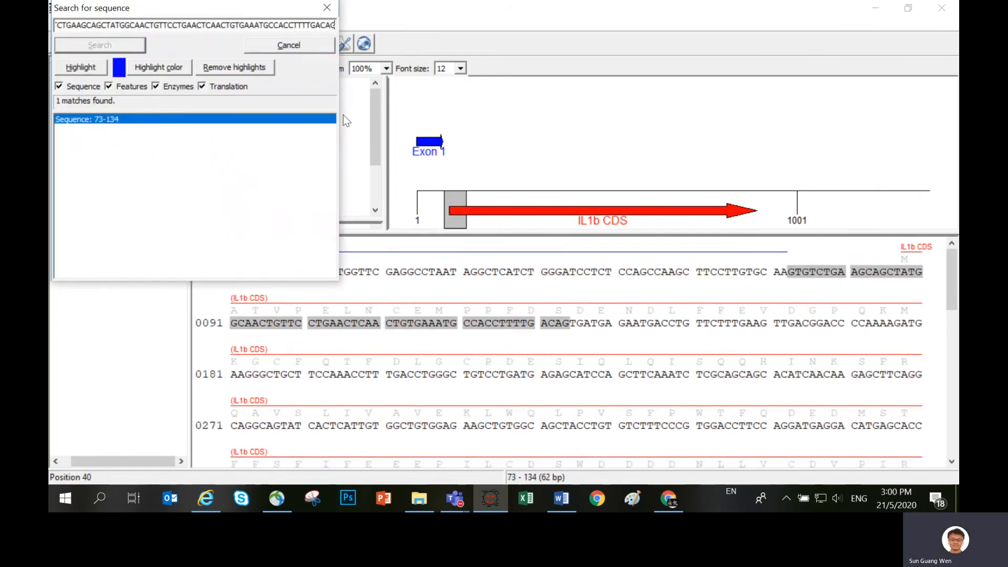
{"action": "left_click", "coordinate": [299, 45]}
Step: Turn the selected bases 73–134 of the mRNA into a new gene feature named Exon 2
{"action": "right_click", "coordinate": [496, 324]}
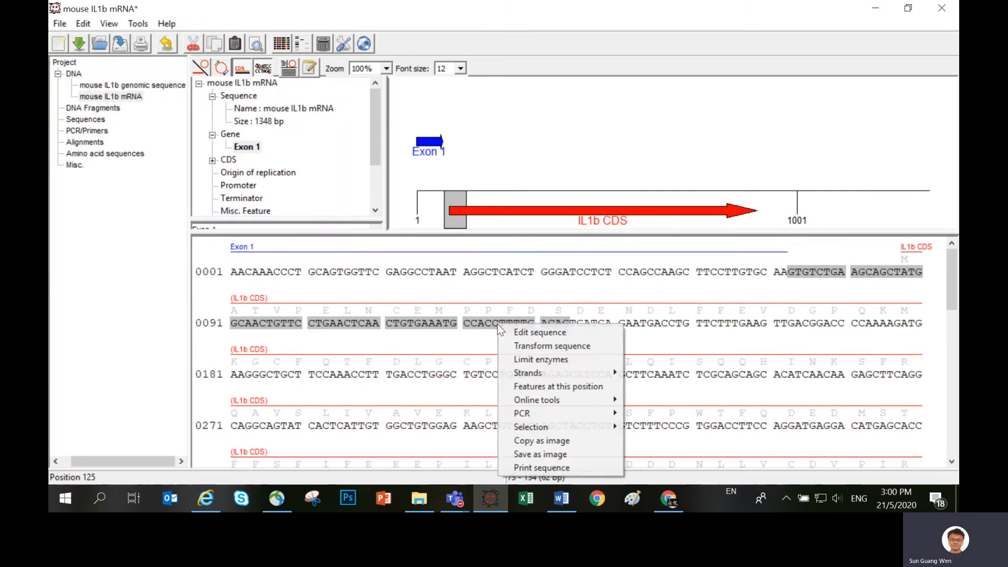
{"action": "mouse_move", "coordinate": [580, 432]}
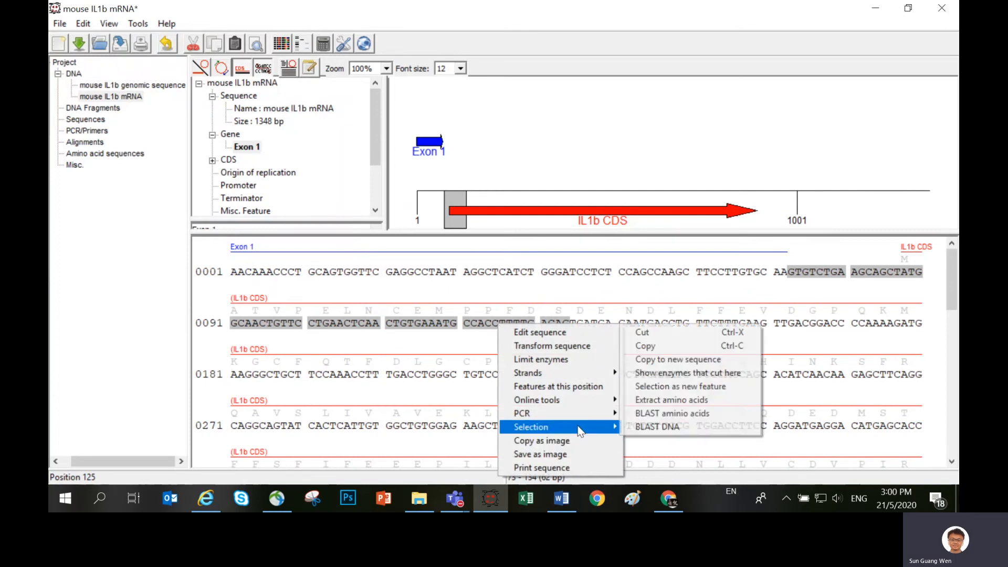
{"action": "left_click", "coordinate": [679, 388]}
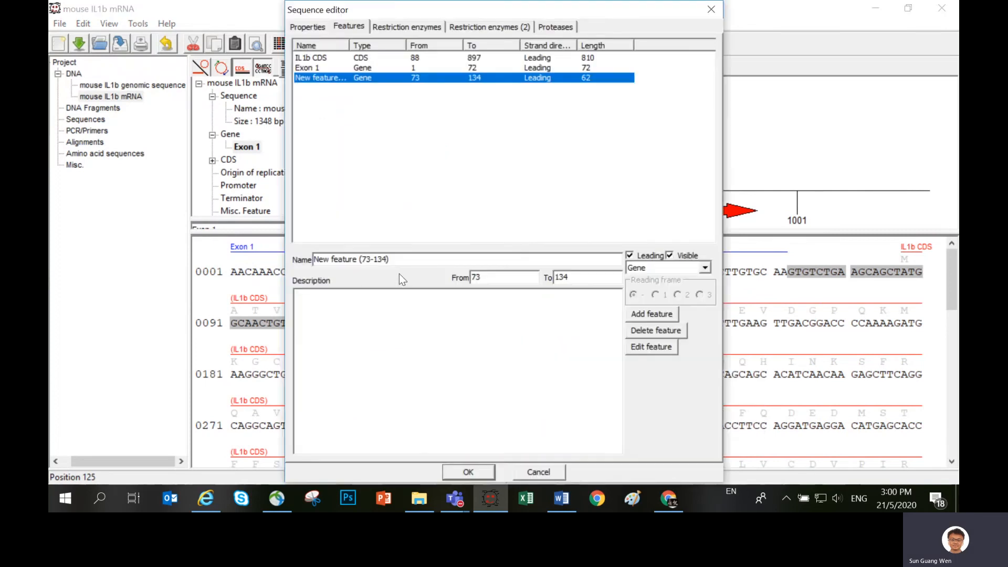
{"action": "key", "text": "Tab"}
{"action": "type", "text": "Exo"}
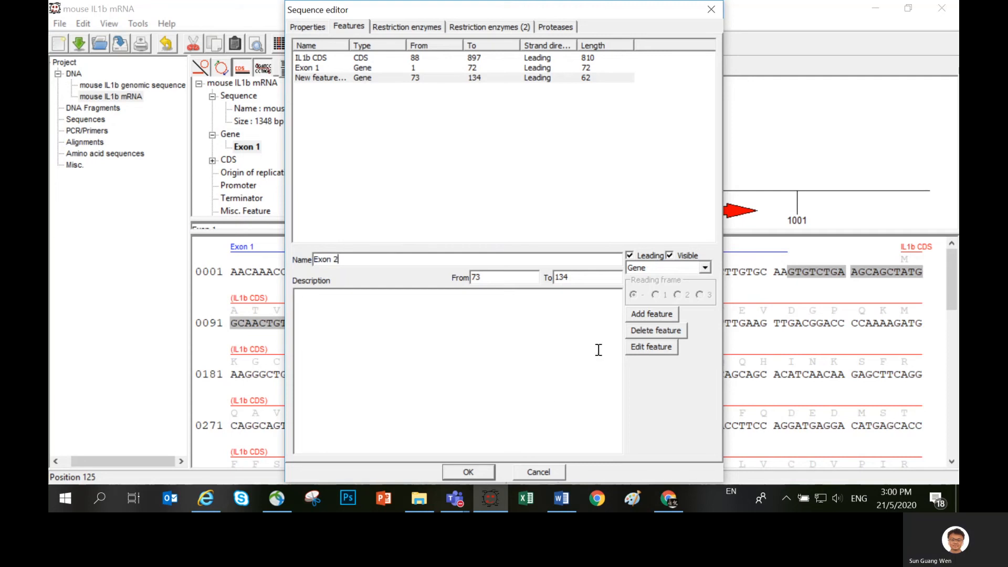
{"action": "left_click", "coordinate": [478, 471]}
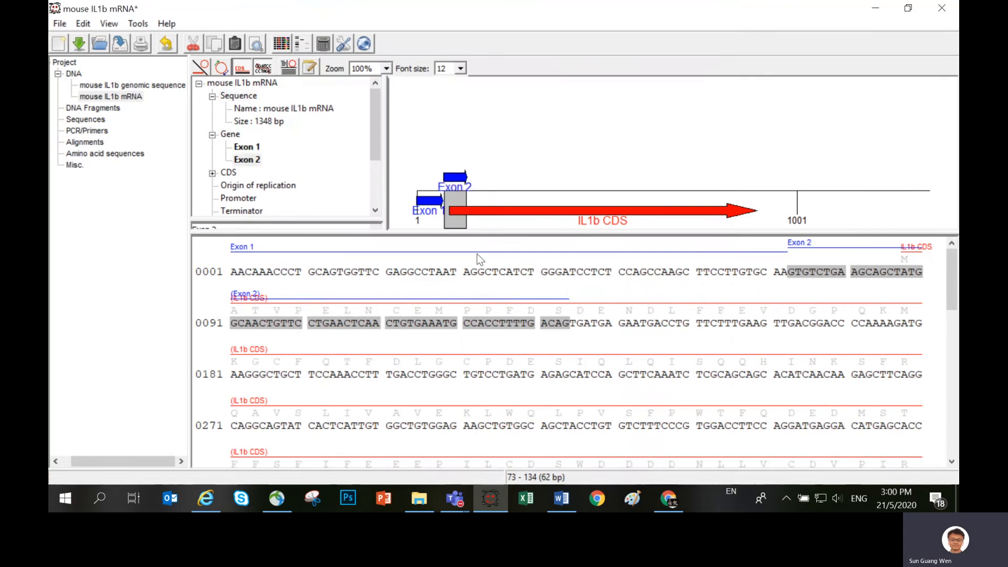
Step: Examine the ATG start codon and the Exon 2 bases 73–90 leading through it by selecting each, and clear the selection
{"action": "left_click_drag", "start_coordinate": [902, 274], "coordinate": [913, 281]}
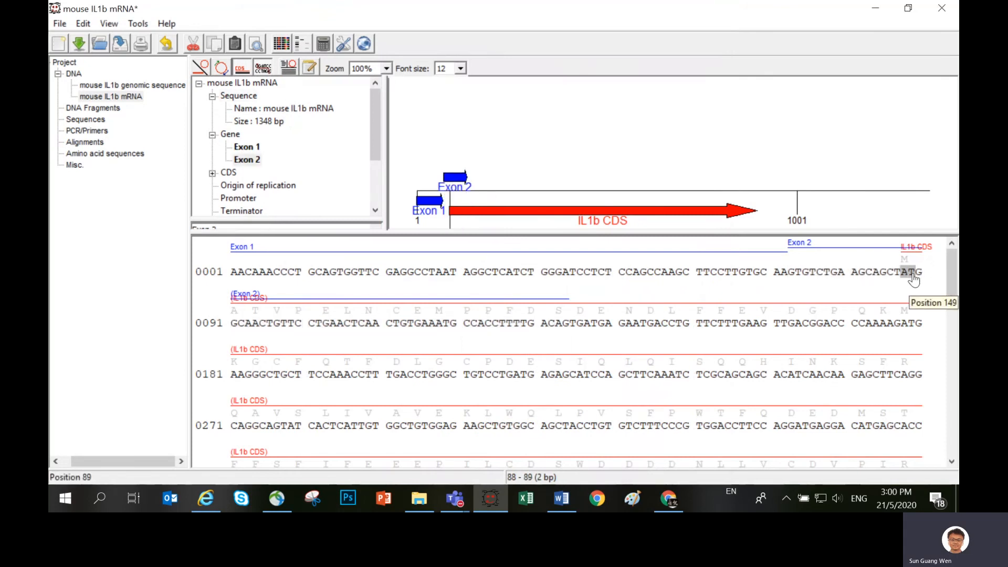
{"action": "left_click_drag", "start_coordinate": [789, 275], "coordinate": [918, 281]}
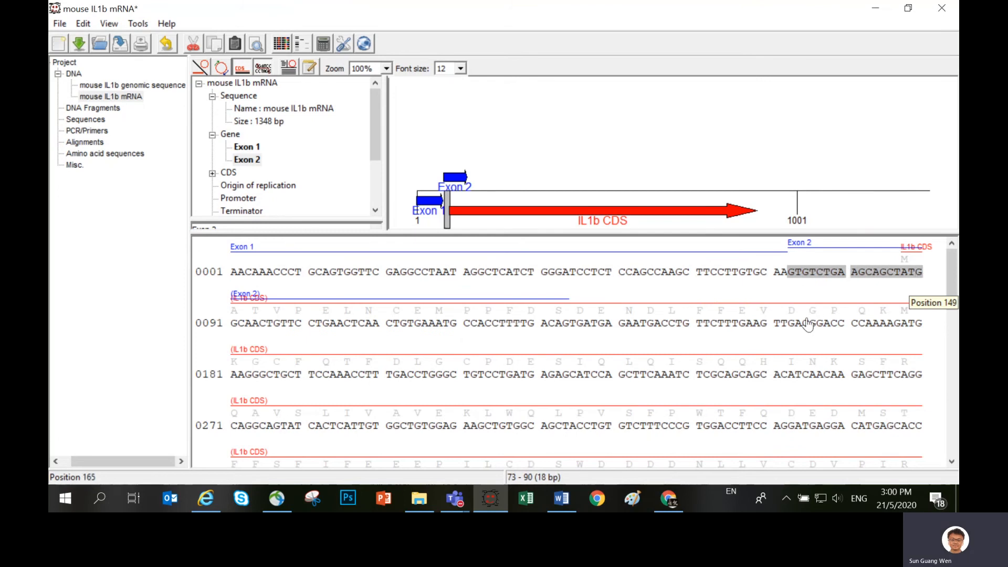
{"action": "left_click", "coordinate": [401, 305]}
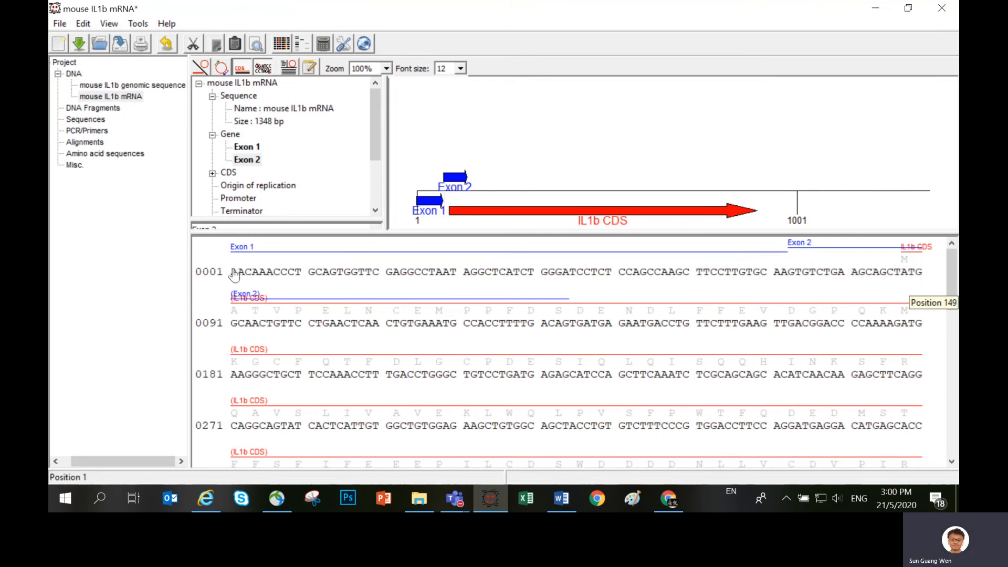
Step: Copy bases 1–87 of the mRNA, ahead of the start codon, to a new sequence
{"action": "left_click_drag", "start_coordinate": [231, 274], "coordinate": [898, 279]}
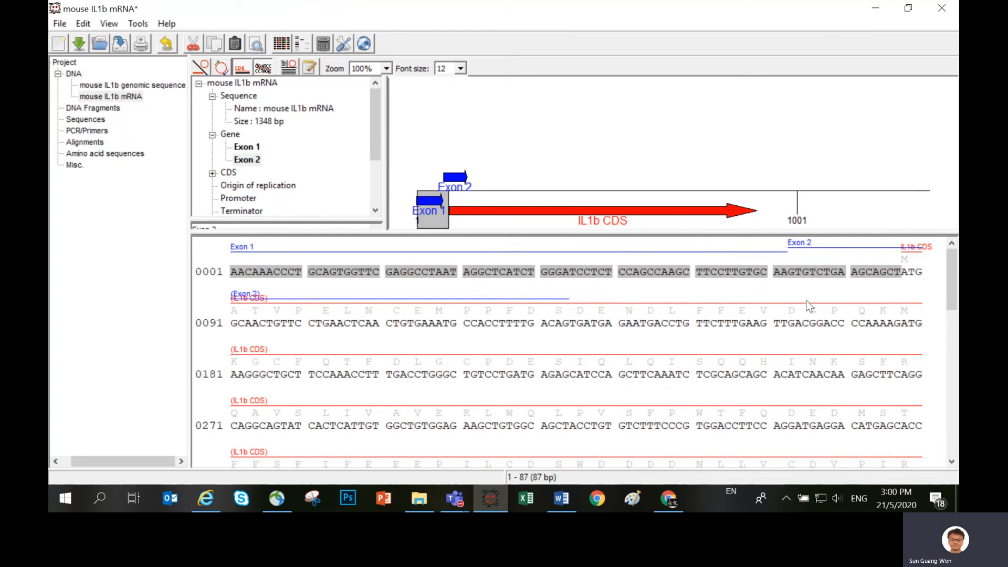
{"action": "right_click", "coordinate": [465, 272]}
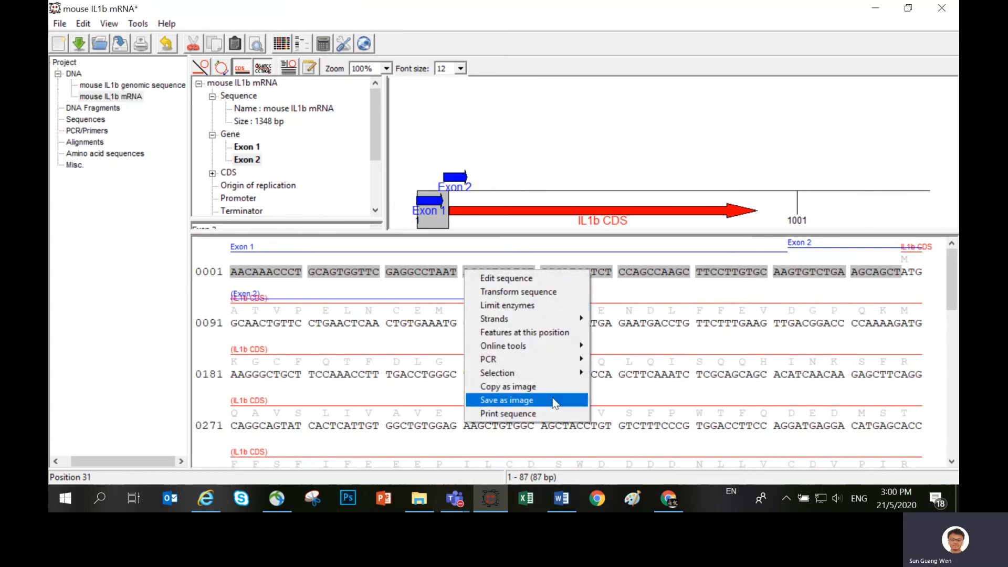
{"action": "mouse_move", "coordinate": [550, 372]}
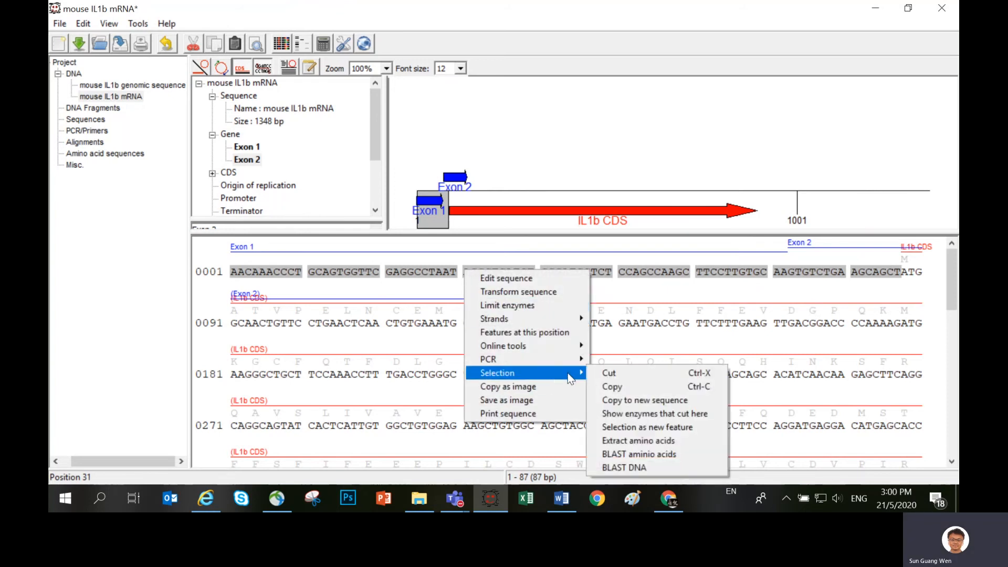
{"action": "left_click", "coordinate": [656, 399]}
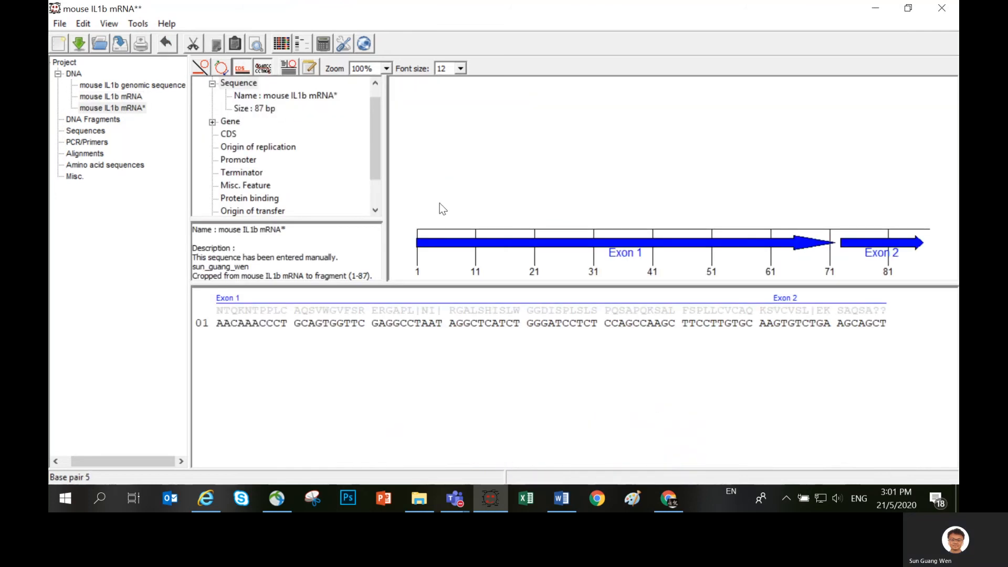
Step: Examine the new 87 bp sequence by selecting bases 1–86, and return to the mouse IL1b mRNA
{"action": "left_click_drag", "start_coordinate": [218, 323], "coordinate": [881, 328]}
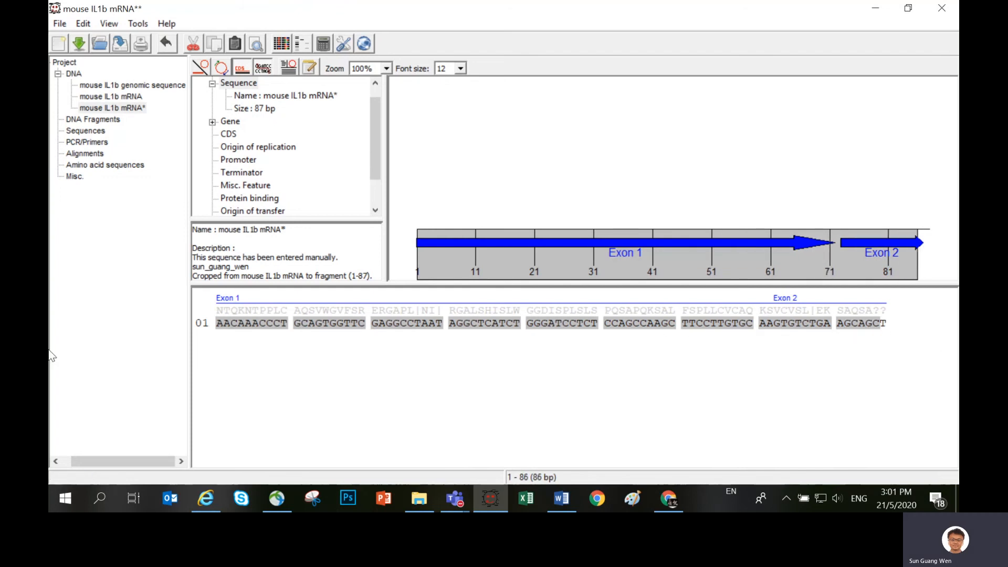
{"action": "left_click", "coordinate": [111, 97]}
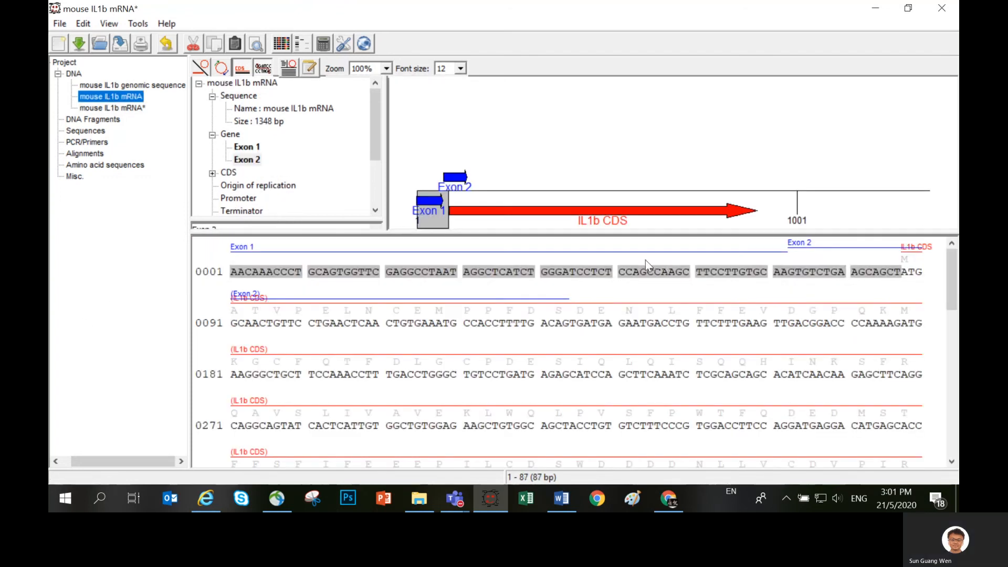
{"action": "left_click", "coordinate": [488, 323]}
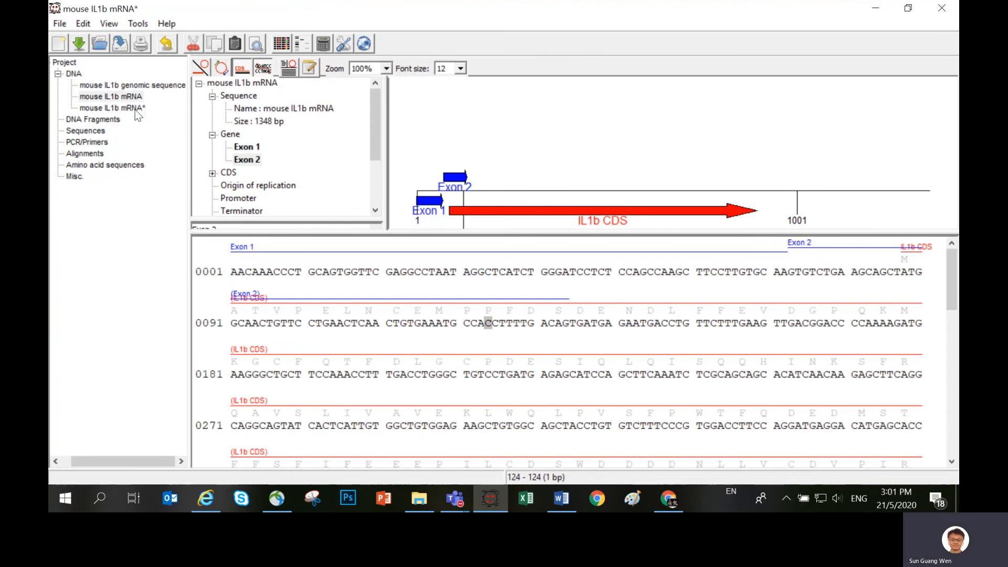
Step: In the mouse IL1b genomic sequence, move the Exon 3 feature higher on the map, and mark and copy its sequence
{"action": "left_click", "coordinate": [146, 84]}
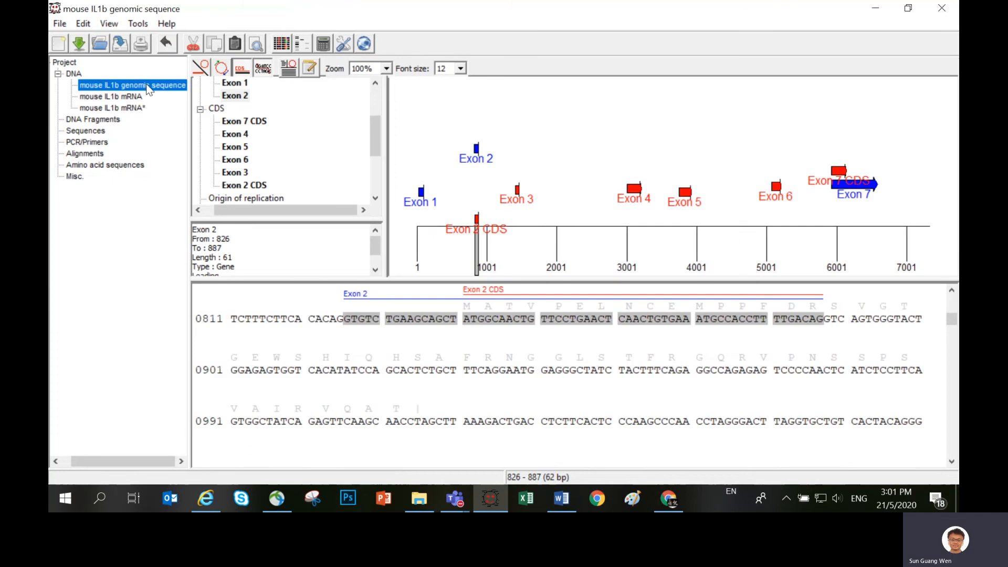
{"action": "left_click_drag", "start_coordinate": [522, 177], "coordinate": [522, 130]}
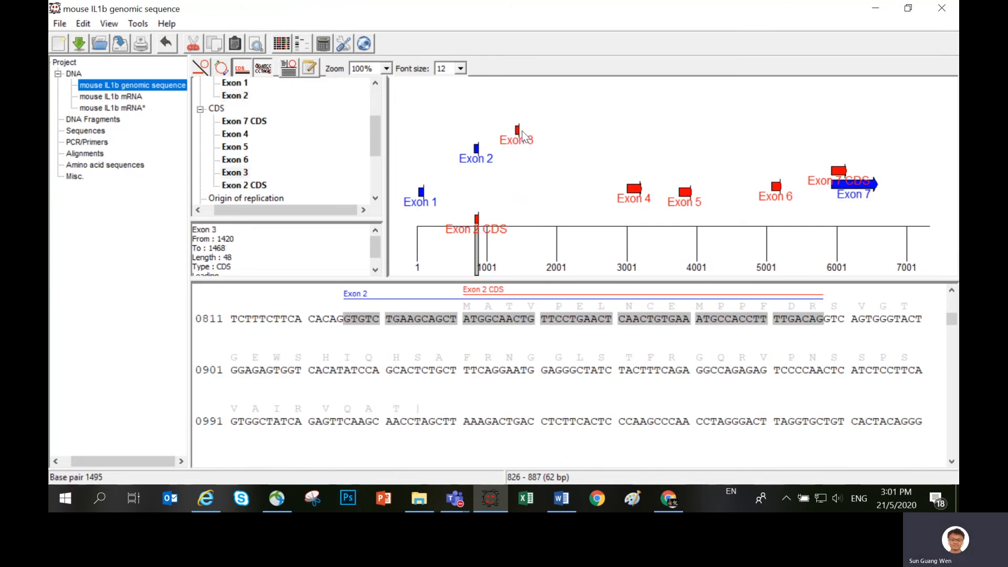
{"action": "right_click", "coordinate": [518, 131]}
{"action": "mouse_move", "coordinate": [561, 189]}
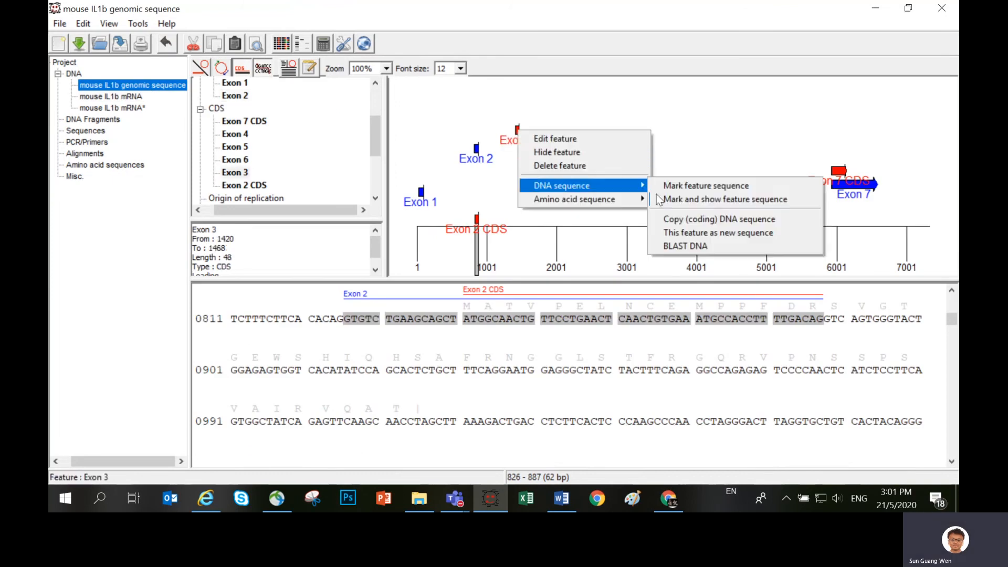
{"action": "left_click", "coordinate": [725, 202]}
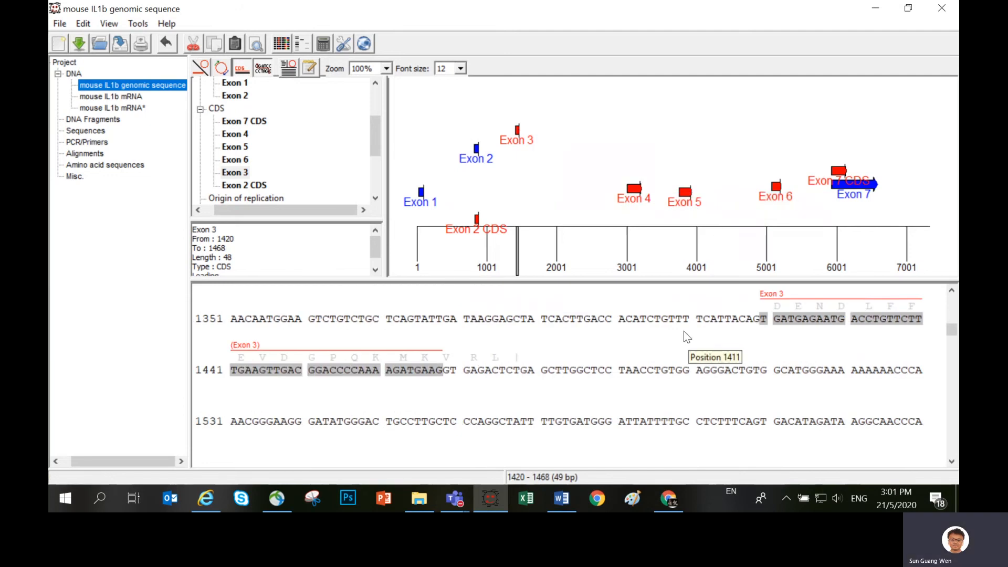
Step: Search the mouse IL1b mRNA for the copied Exon 3 sequence, leaving the match selected
{"action": "left_click", "coordinate": [136, 96]}
{"action": "left_click", "coordinate": [496, 324]}
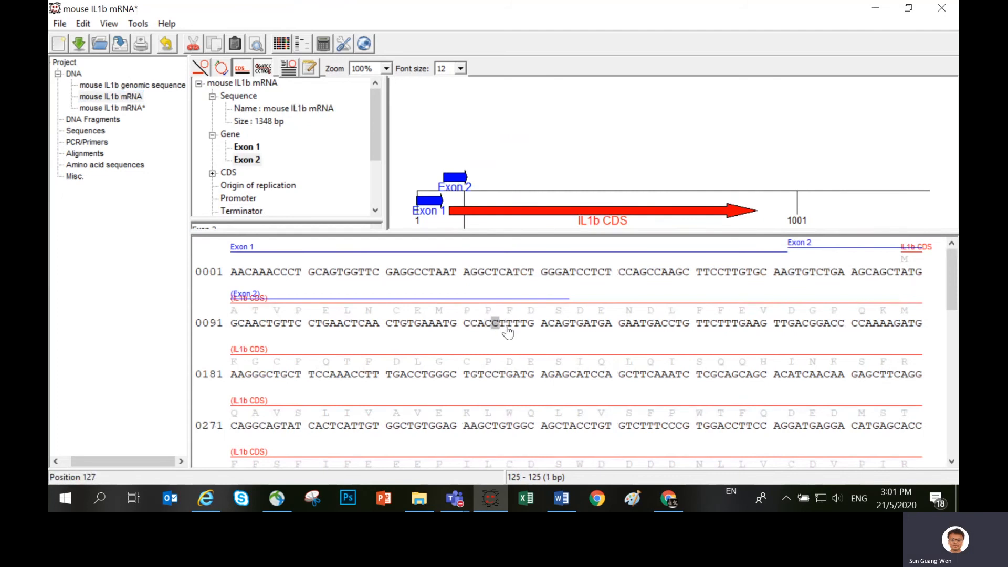
{"action": "key", "text": "ctrl+f"}
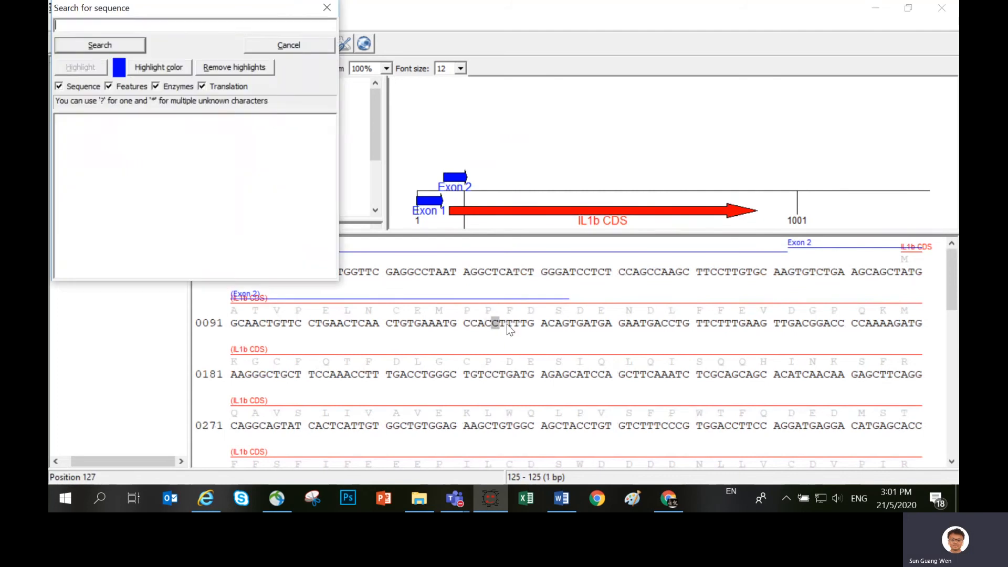
{"action": "key", "text": "ctrl+v"}
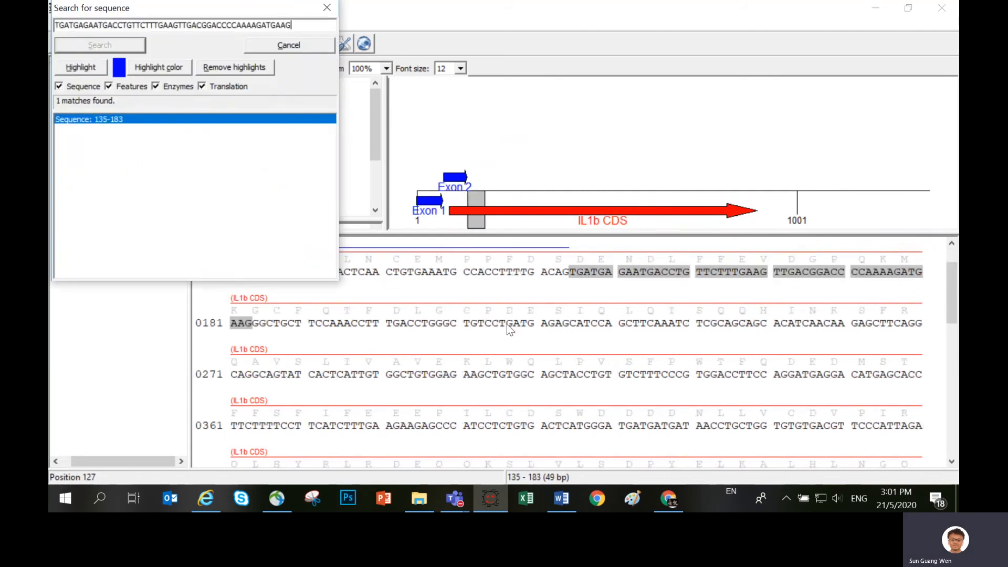
{"action": "left_click", "coordinate": [314, 47]}
Step: Turn the selected bases 135–183 of the mRNA into a new gene feature named Exon 3
{"action": "right_click", "coordinate": [583, 270]}
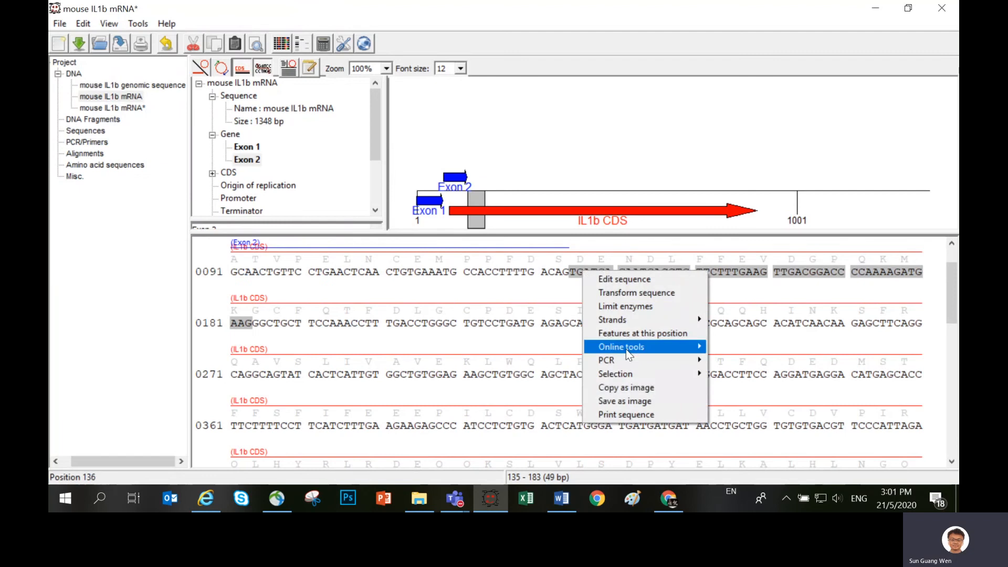
{"action": "mouse_move", "coordinate": [643, 372]}
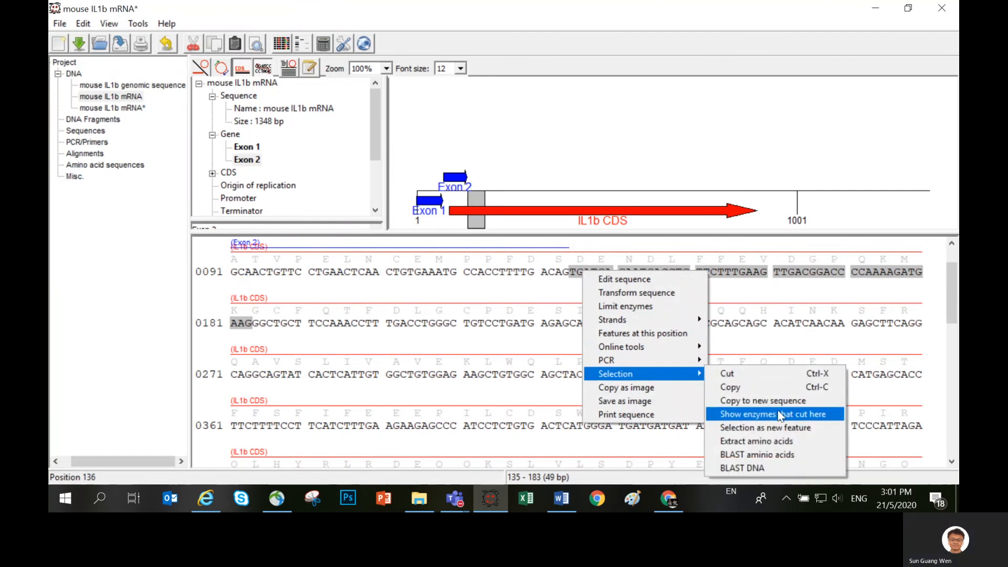
{"action": "left_click", "coordinate": [786, 430]}
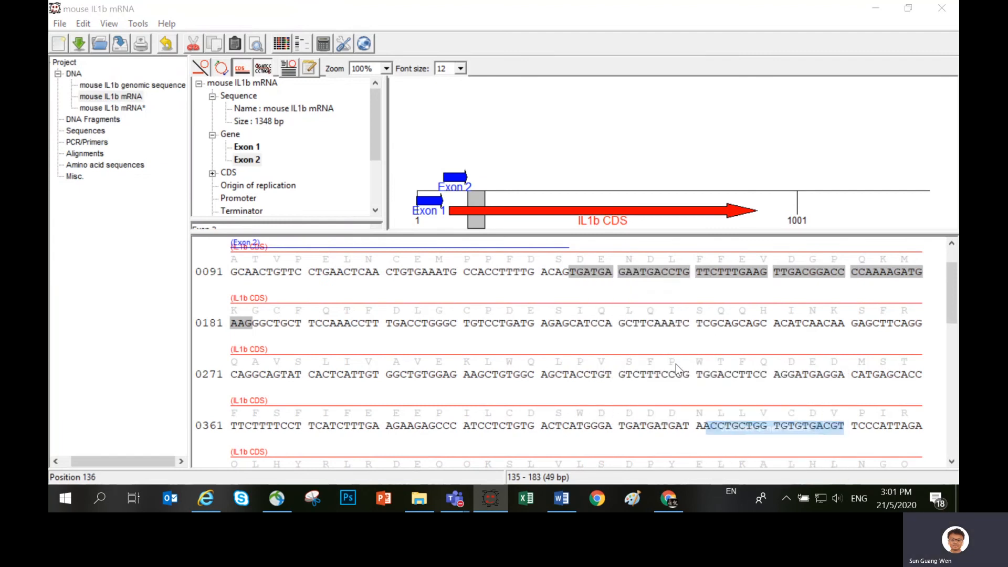
{"action": "type", "text": "Exon 3"}
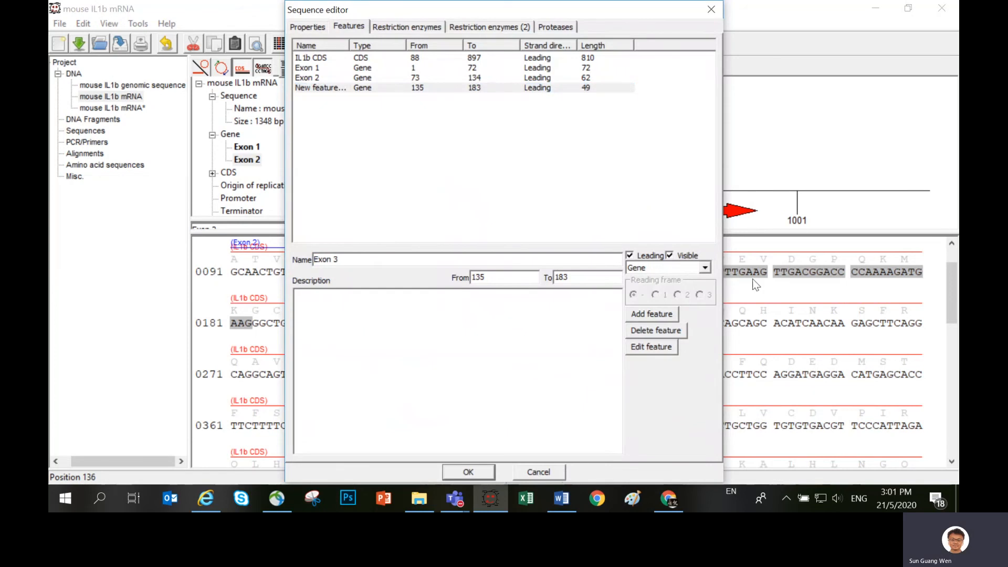
{"action": "left_click", "coordinate": [468, 472]}
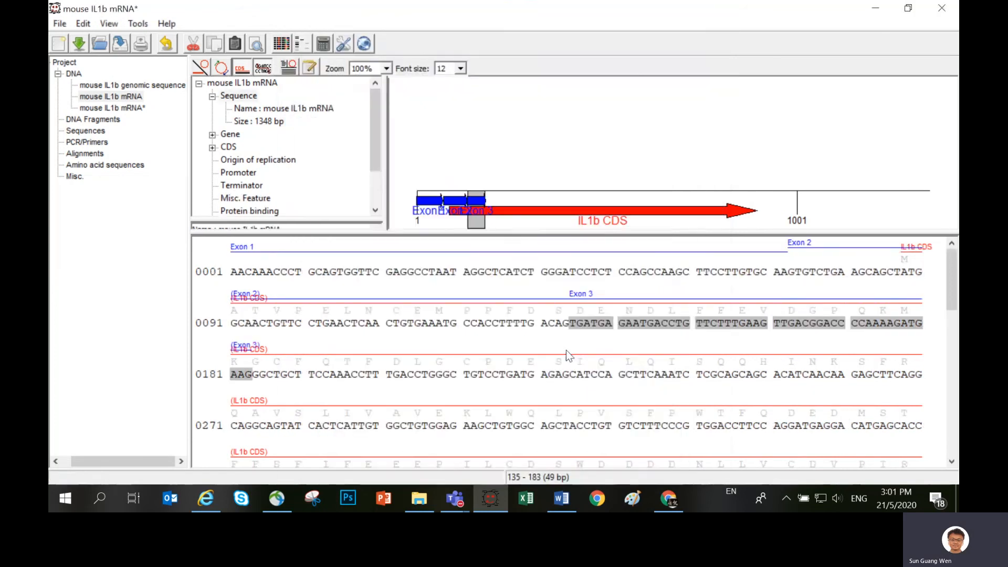
Step: In the mouse IL1b genomic sequence, move the Exon 4 feature higher on the map, and mark and copy its sequence
{"action": "left_click", "coordinate": [121, 86]}
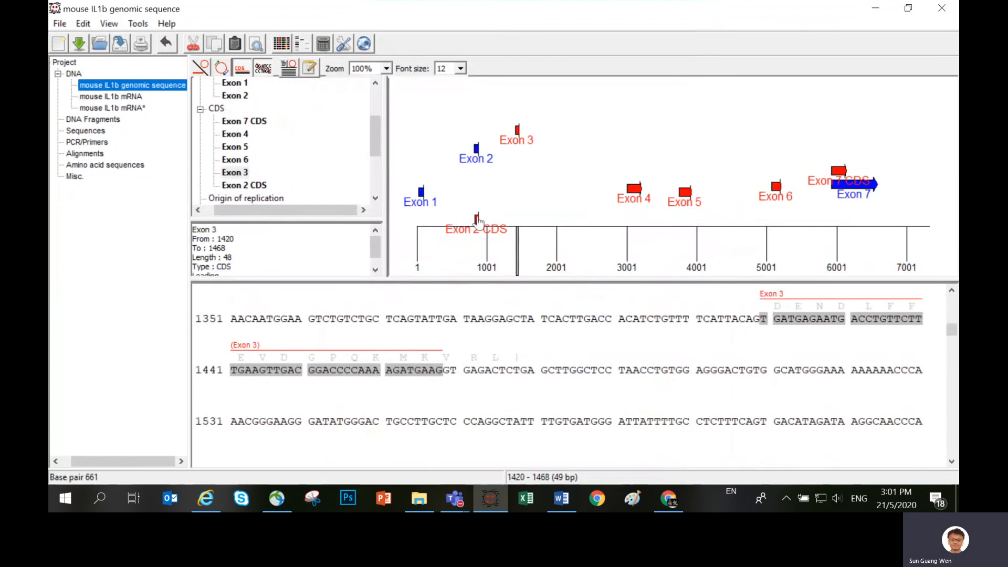
{"action": "left_click_drag", "start_coordinate": [634, 190], "coordinate": [635, 134]}
{"action": "right_click", "coordinate": [635, 133]}
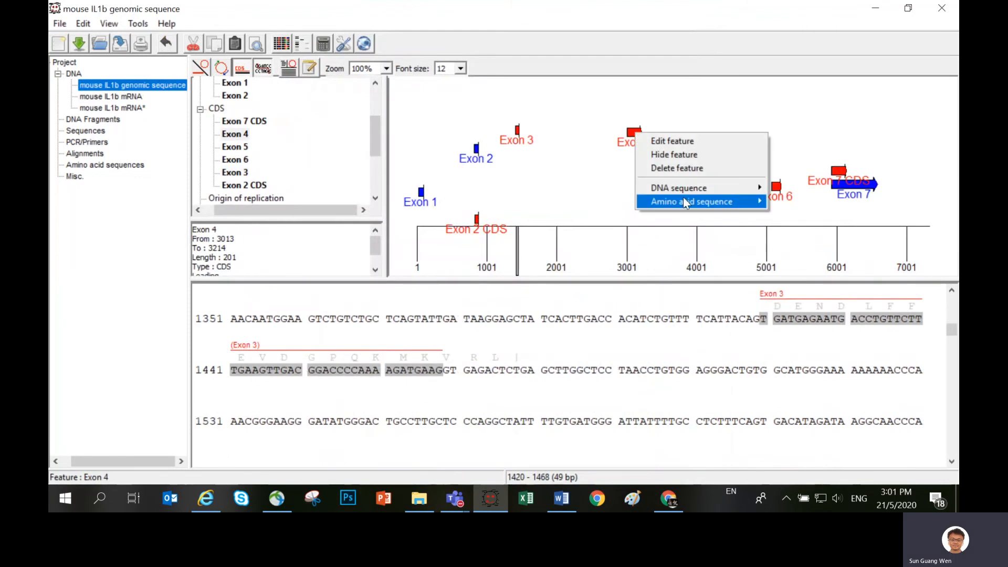
{"action": "mouse_move", "coordinate": [682, 188]}
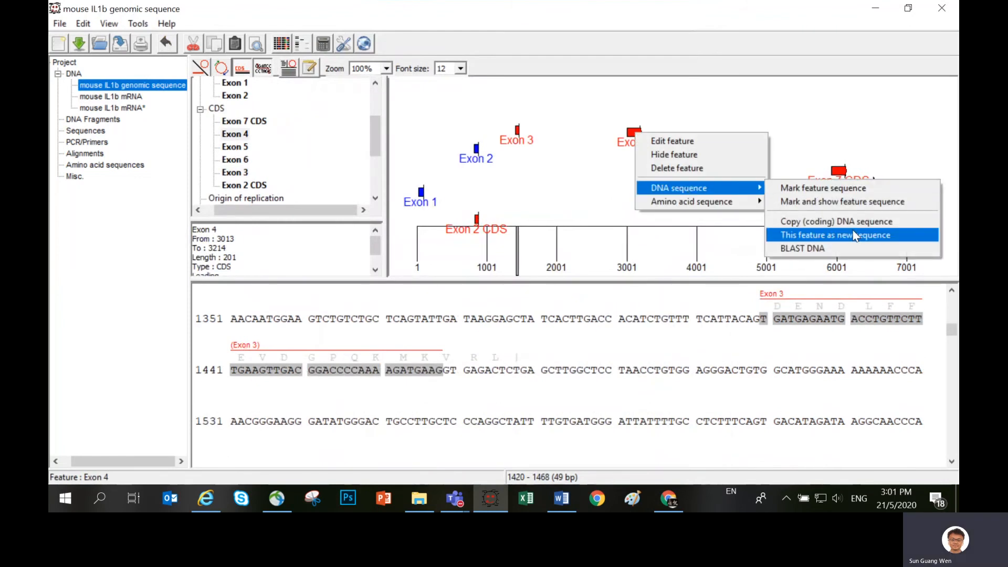
{"action": "left_click", "coordinate": [842, 203]}
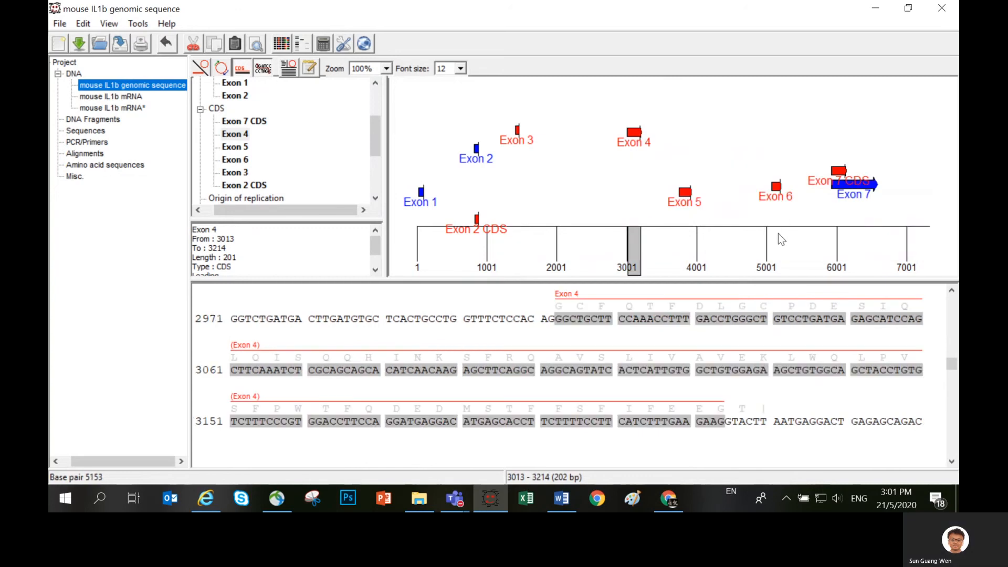
Step: Search the mouse IL1b mRNA for the copied Exon 4 sequence, leaving the match selected
{"action": "left_click", "coordinate": [125, 98]}
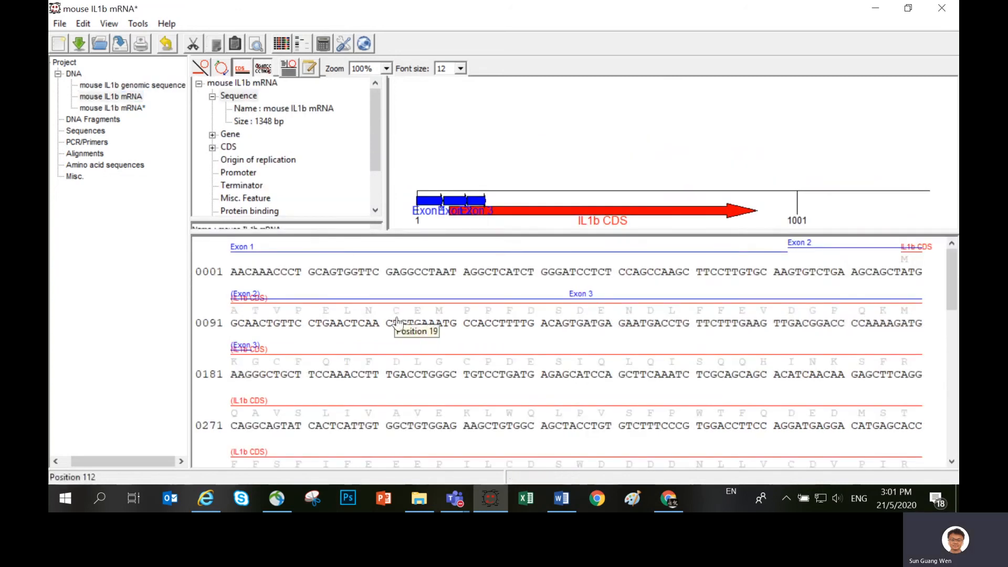
{"action": "key", "text": "ctrl+f"}
{"action": "key", "text": "ctrl+v"}
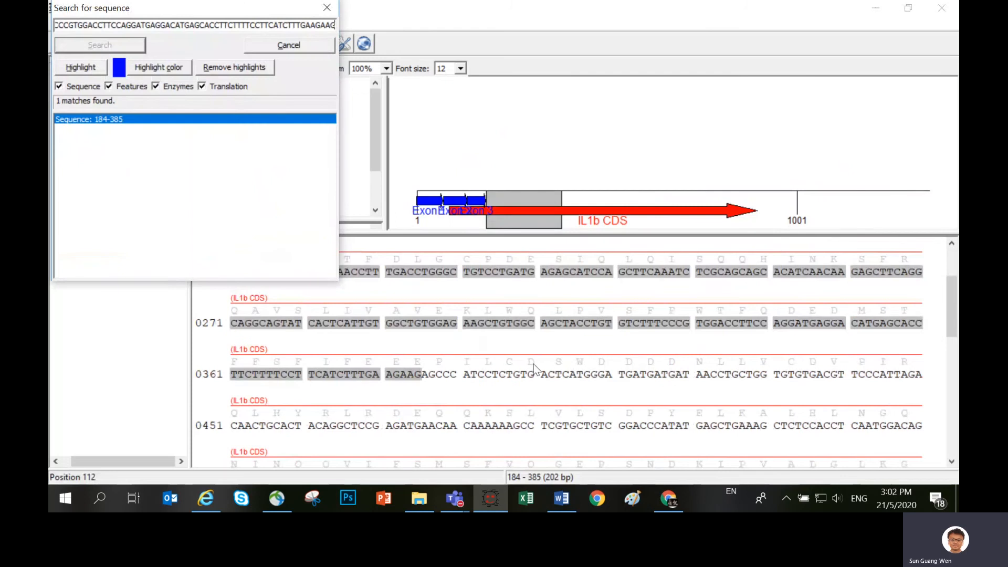
{"action": "left_click", "coordinate": [304, 47]}
Step: Turn the selected bases 184–385 of the mRNA into a new gene feature named Exon 4
{"action": "right_click", "coordinate": [500, 322]}
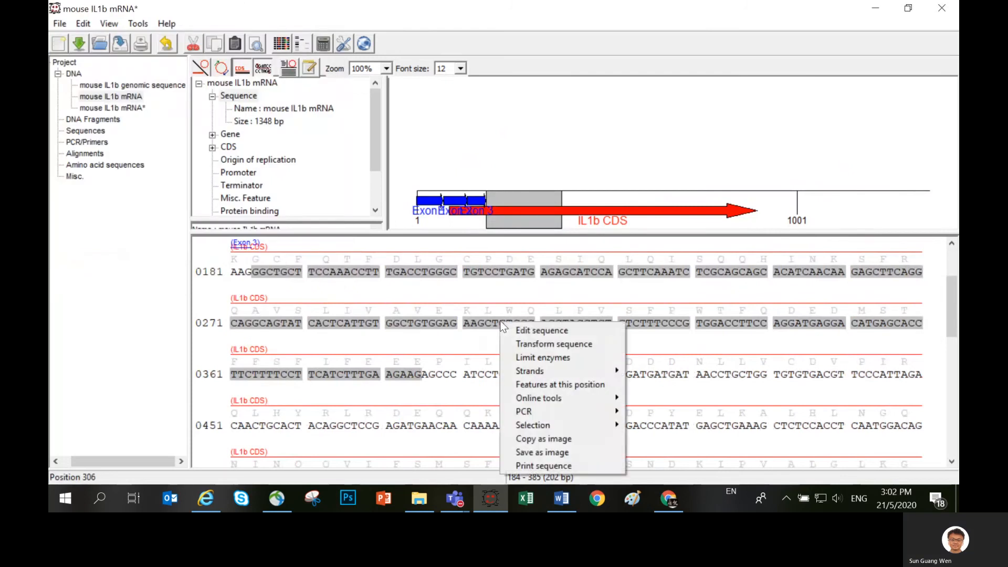
{"action": "mouse_move", "coordinate": [566, 423]}
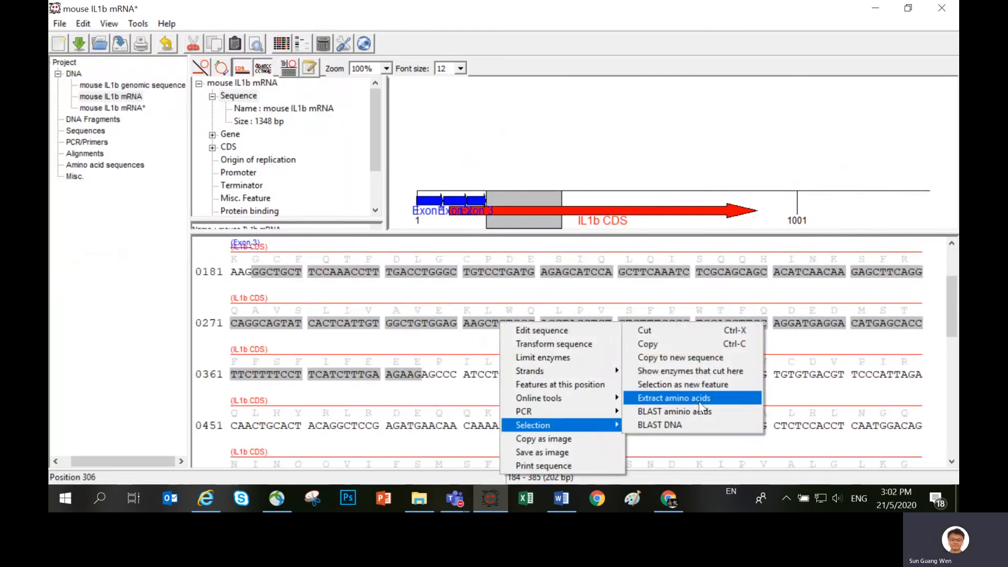
{"action": "left_click", "coordinate": [705, 386]}
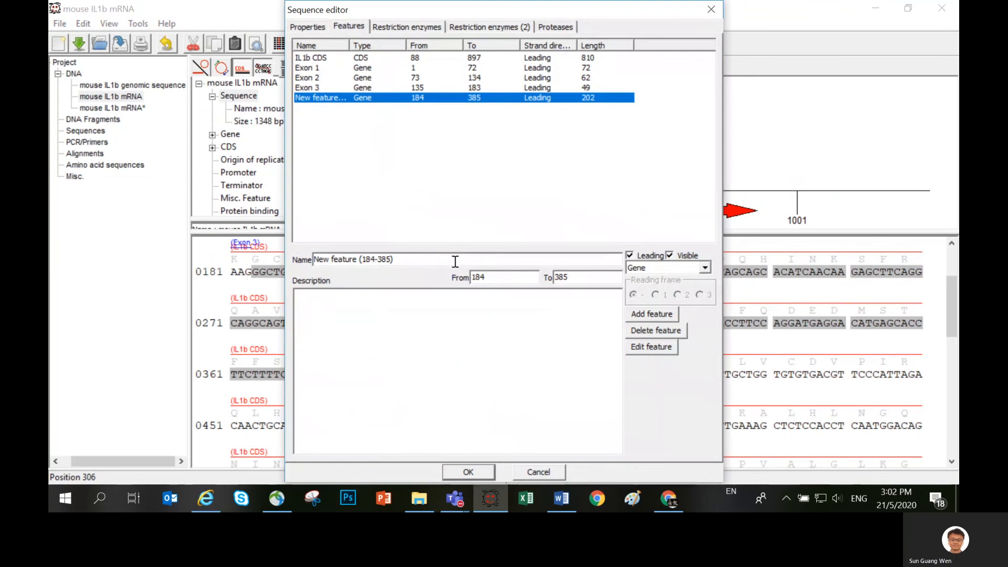
{"action": "left_click_drag", "start_coordinate": [426, 258], "coordinate": [260, 267]}
{"action": "type", "text": "Exo"}
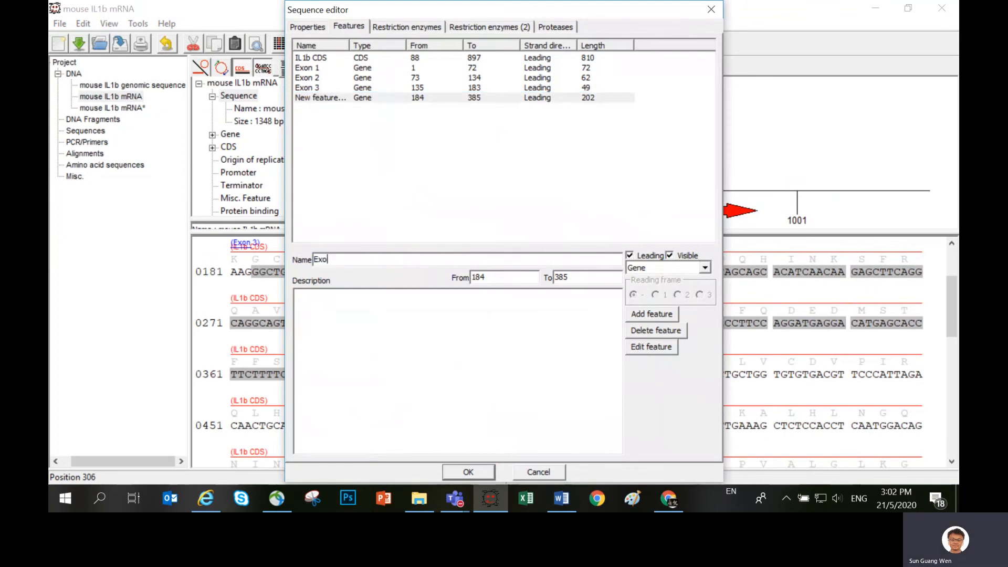
{"action": "type", "text": "n 4"}
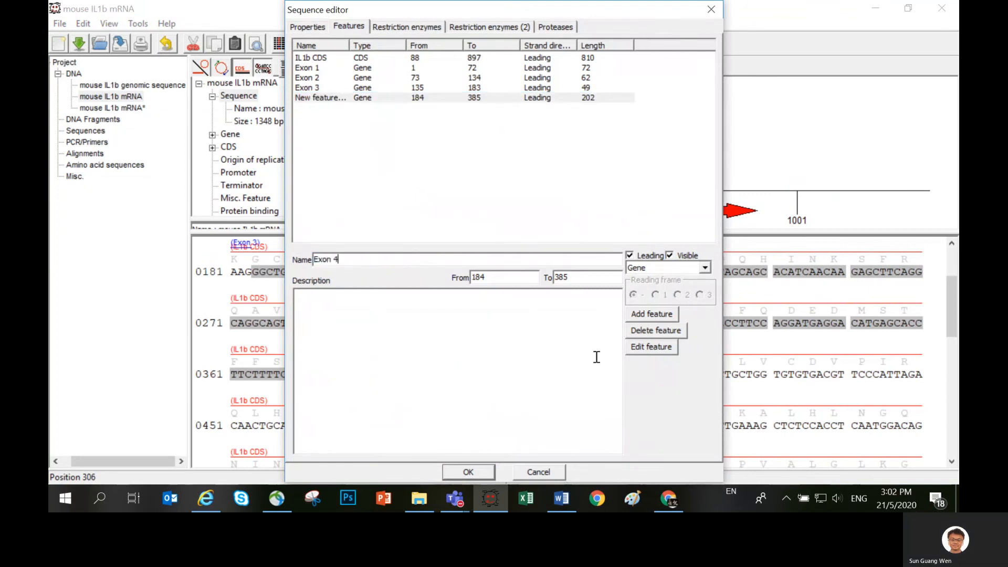
{"action": "left_click", "coordinate": [469, 471]}
Step: In the mouse IL1b genomic sequence, mark the Exon 5 feature's sequence and copy it
{"action": "left_click", "coordinate": [121, 85]}
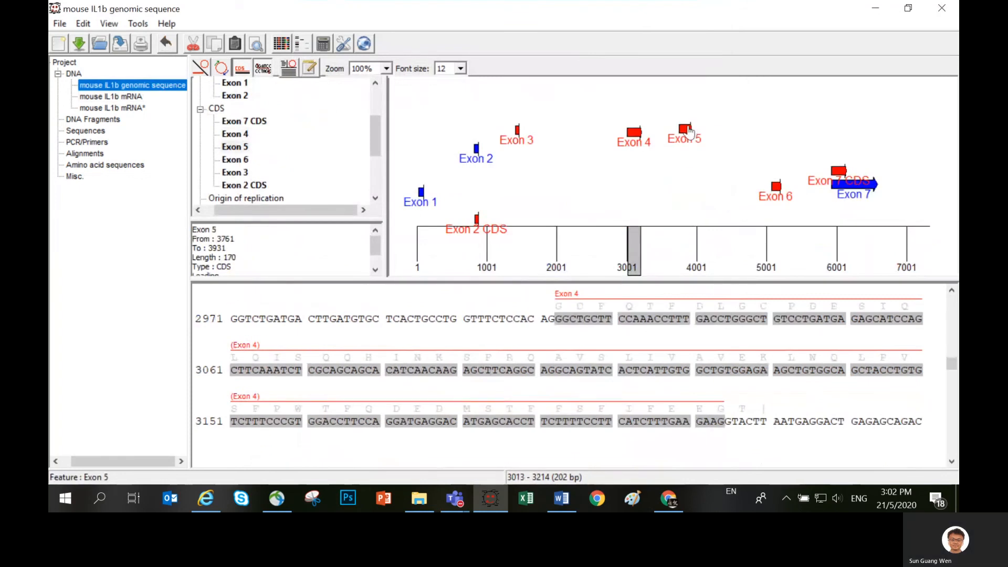
{"action": "right_click", "coordinate": [693, 134]}
{"action": "mouse_move", "coordinate": [745, 183]}
{"action": "left_click", "coordinate": [614, 196]}
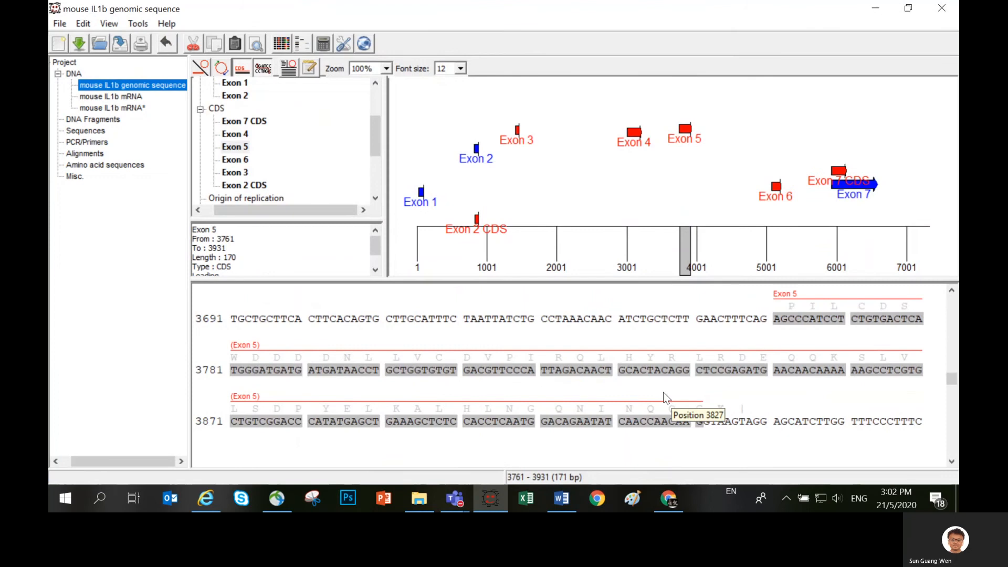
Step: Search the mouse IL1b mRNA for the copied Exon 5 sequence, leaving the match selected
{"action": "left_click", "coordinate": [133, 98]}
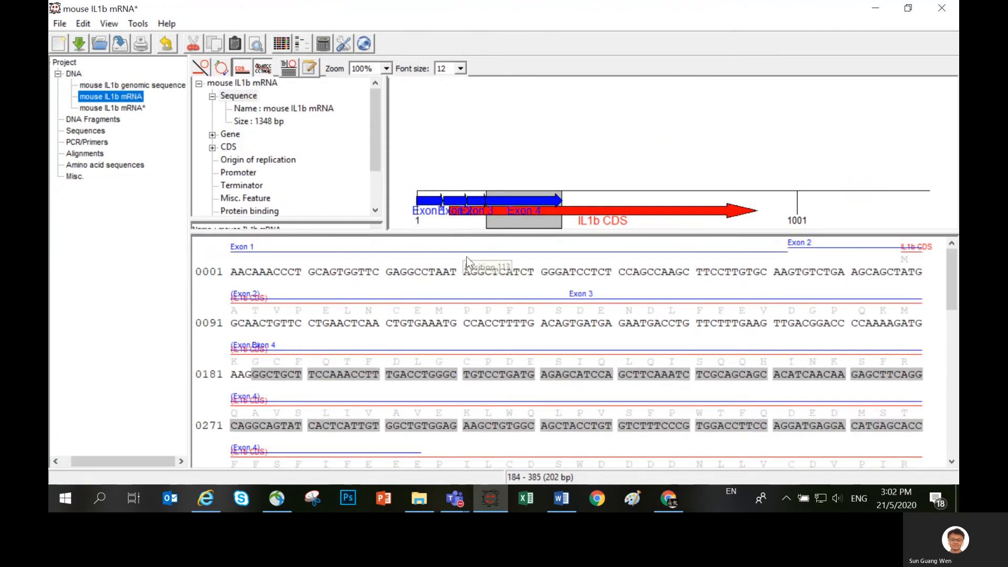
{"action": "key", "text": "ctrl+f"}
{"action": "type", "text": "AGCCCATCCTCTGTGACTCATGGGATGATGATGATAACCTGCTGGTGTGTGACGTTCCCATTAGACAACTGCACTACAGGCTCCGAGATGAACAACAAAAAAGCCTCGTGCTGTCGGACCCATATGAGCTGAAAGCTCTCCACCTCAATGGACAGAATATCAACCAACAAG"}
{"action": "key", "text": "Return"}
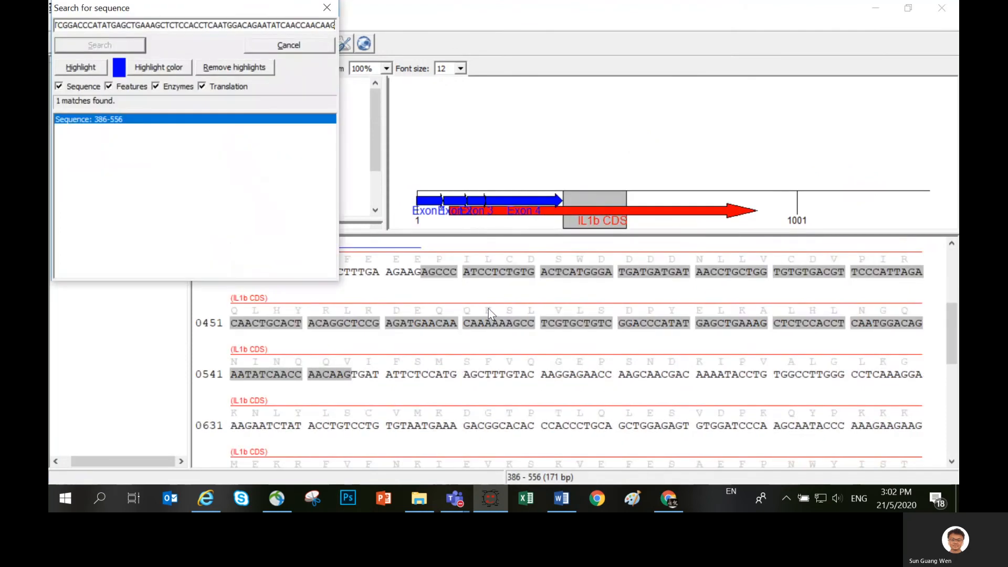
{"action": "left_click", "coordinate": [292, 51]}
Step: Turn the selected bases 386–556 of the mRNA into a new gene feature named Exon 5
{"action": "right_click", "coordinate": [488, 273]}
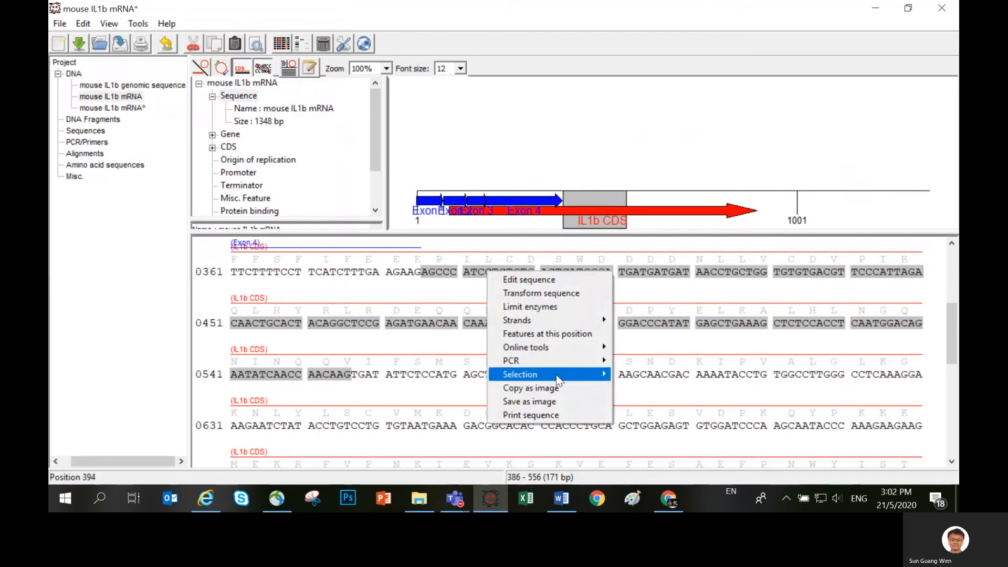
{"action": "mouse_move", "coordinate": [558, 380]}
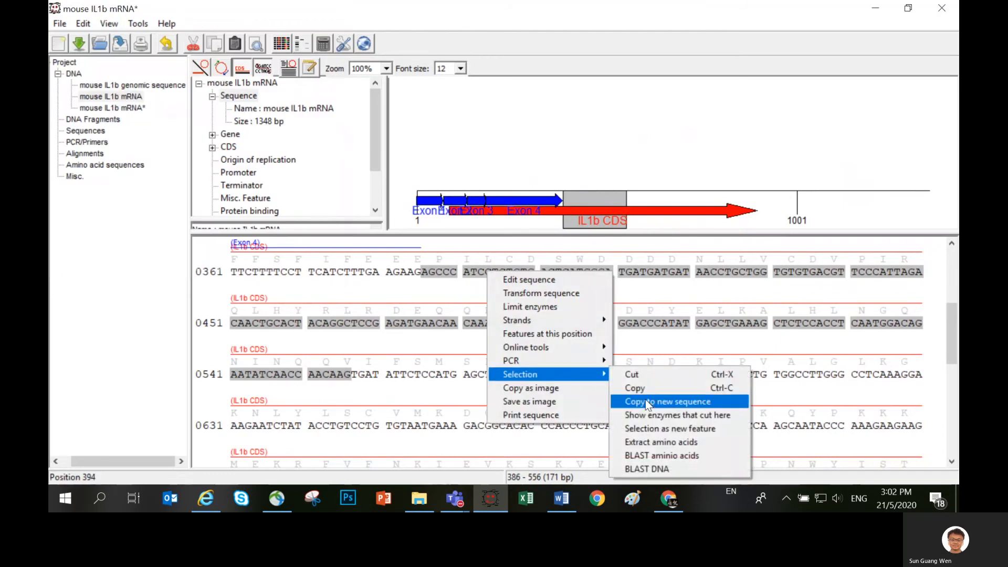
{"action": "left_click", "coordinate": [713, 430]}
{"action": "left_click_drag", "start_coordinate": [478, 263], "coordinate": [221, 262]}
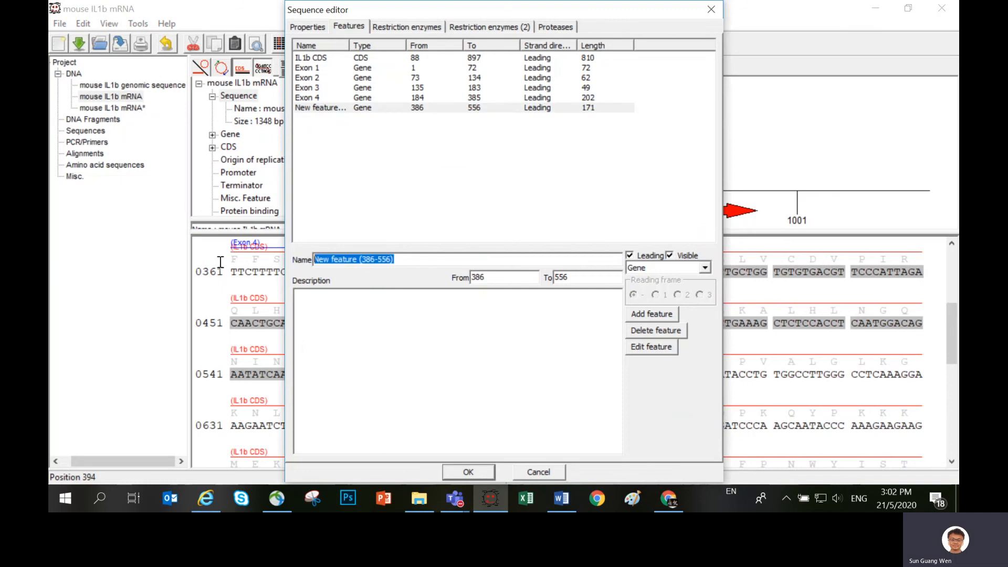
{"action": "type", "text": "Exon 5"}
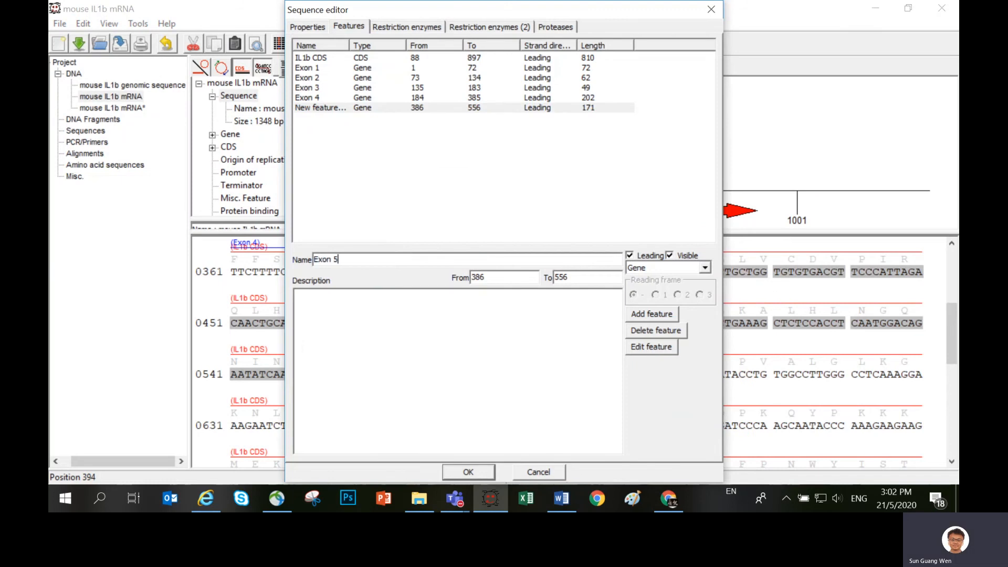
{"action": "left_click", "coordinate": [481, 470]}
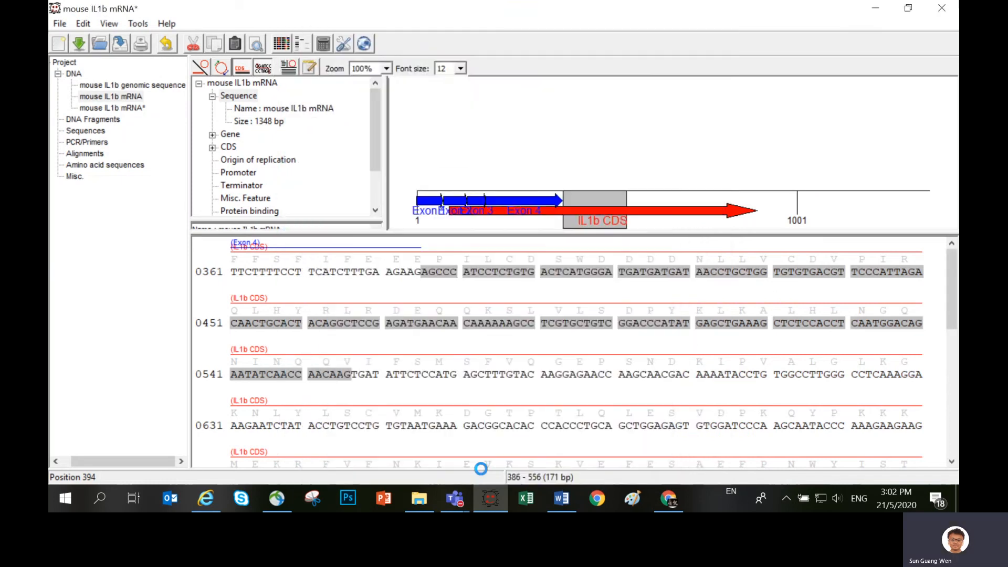
Step: In the mouse IL1b genomic sequence, move the Exon 6 feature higher on the map, and mark and copy its sequence
{"action": "left_click", "coordinate": [138, 85]}
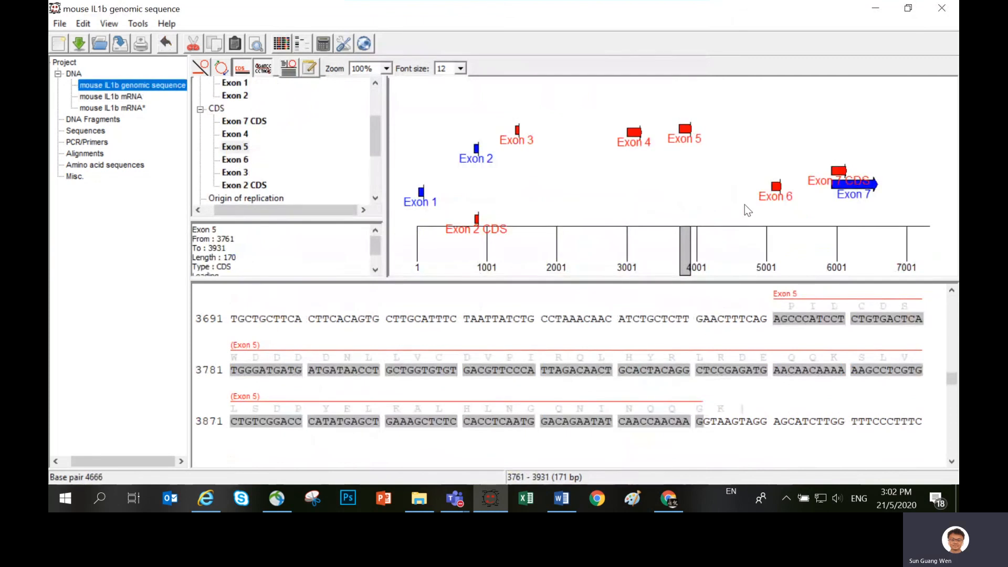
{"action": "left_click_drag", "start_coordinate": [776, 187], "coordinate": [777, 126]}
{"action": "right_click", "coordinate": [778, 125]}
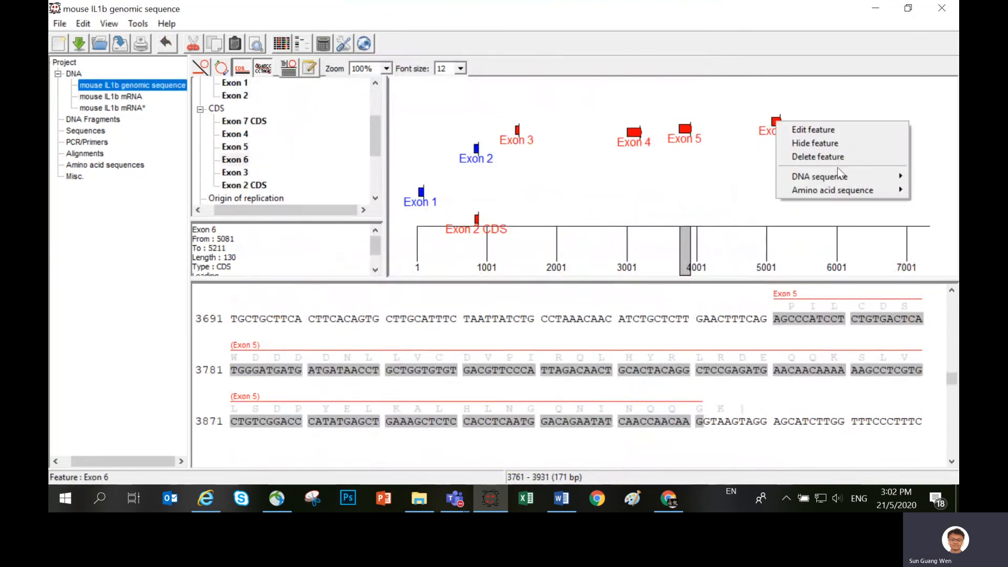
{"action": "mouse_move", "coordinate": [835, 177]}
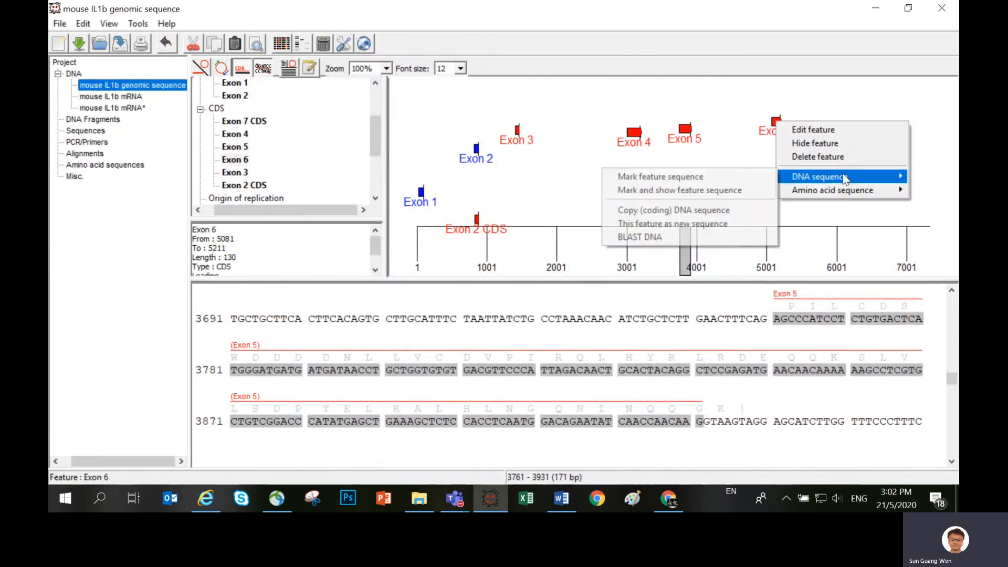
{"action": "left_click", "coordinate": [703, 190]}
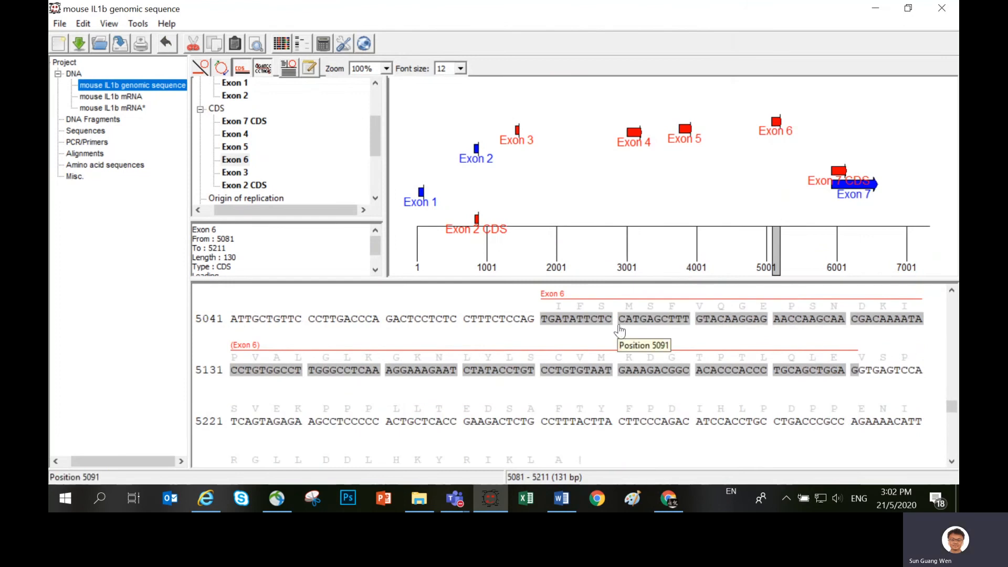
Step: Search the mouse IL1b mRNA for the copied Exon 6 sequence, leaving the match selected
{"action": "left_click", "coordinate": [123, 97]}
{"action": "left_click", "coordinate": [392, 288]}
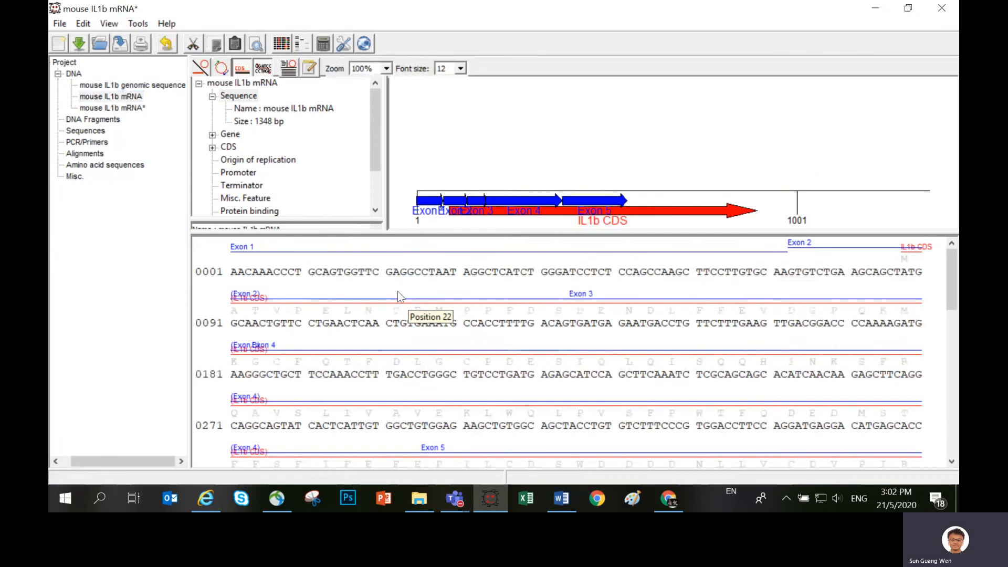
{"action": "key", "text": "ctrl+f"}
{"action": "type", "text": "TGATATTCTCCATGAGCTTTGTACAAGGAGAACCAAGCAACGACAAAATACCTGTGGCCTTGGGCCTCAAAGGAAAGAATCTATACCTGTCCTGTGTAATGAAAGACGGCACACCCACCCTGCAGCTGGAG"}
{"action": "left_click", "coordinate": [313, 50]}
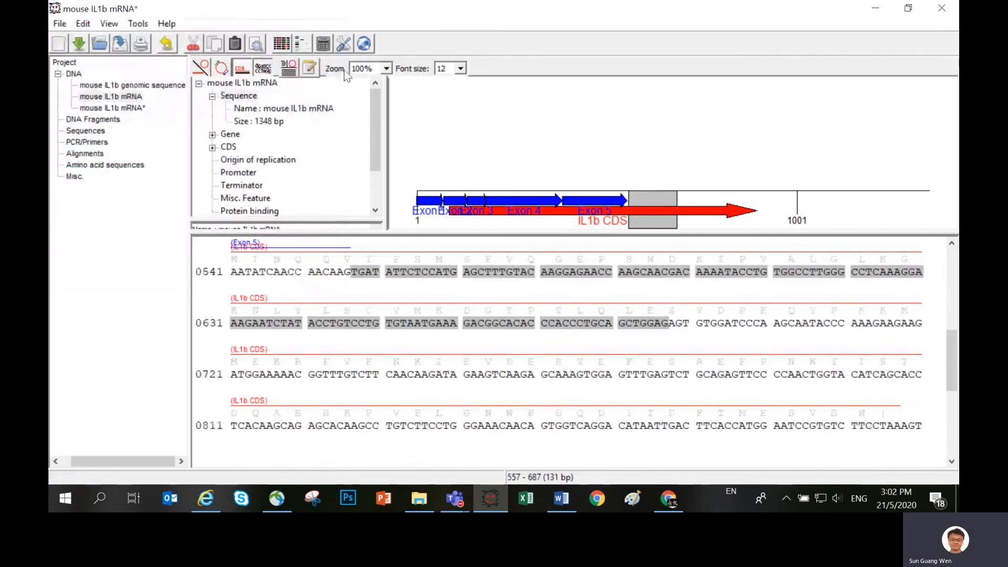
Step: Turn the selected bases 557–687 of the mRNA into a new gene feature named Exon 6
{"action": "right_click", "coordinate": [573, 321]}
{"action": "mouse_move", "coordinate": [643, 422]}
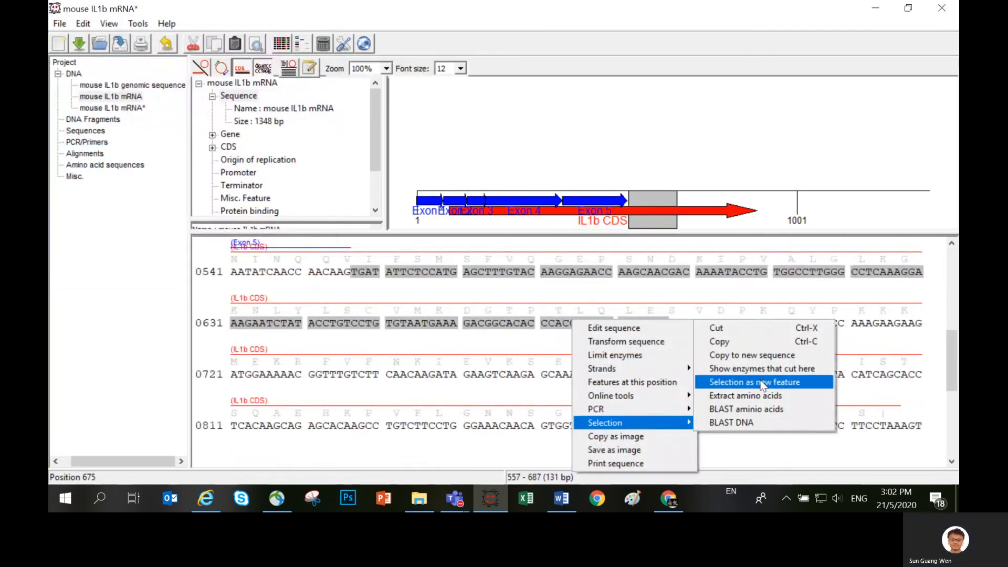
{"action": "left_click", "coordinate": [777, 382]}
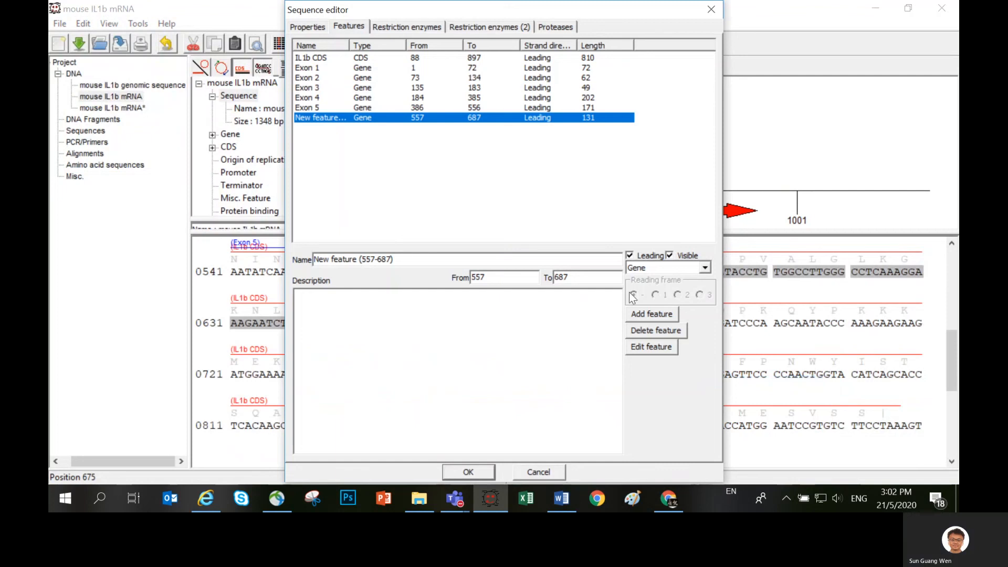
{"action": "left_click_drag", "start_coordinate": [388, 255], "coordinate": [195, 261]}
{"action": "type", "text": "Exon 6"}
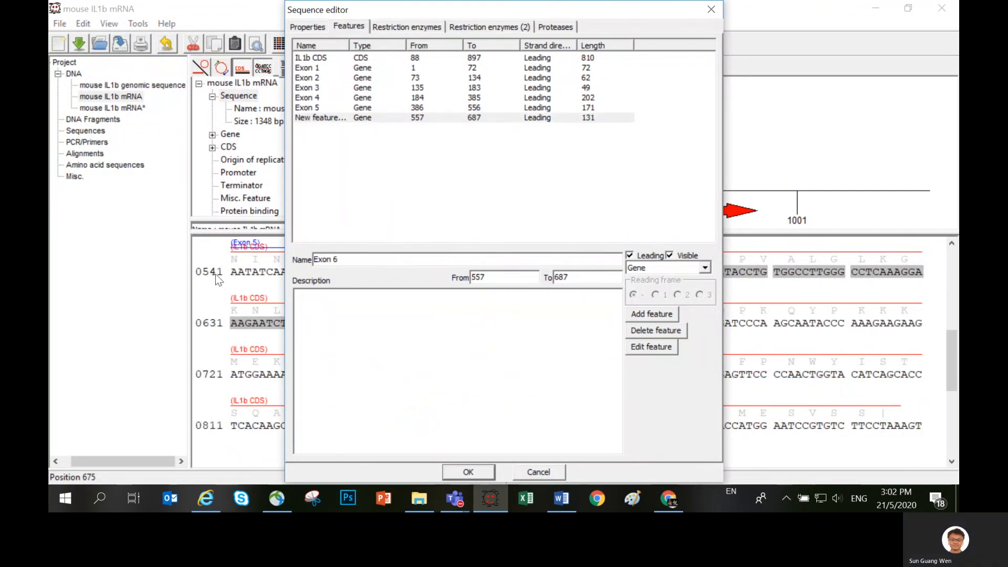
{"action": "left_click", "coordinate": [481, 473]}
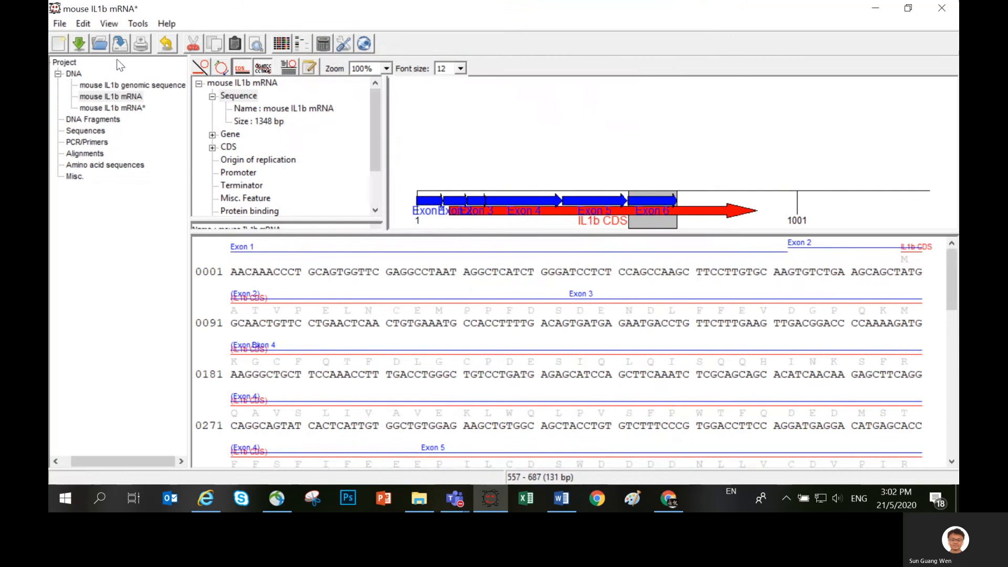
Step: In the mouse IL1b genomic sequence, move the Exon 7 gene feature on the map above the Exon 7 CDS feature
{"action": "left_click", "coordinate": [143, 86]}
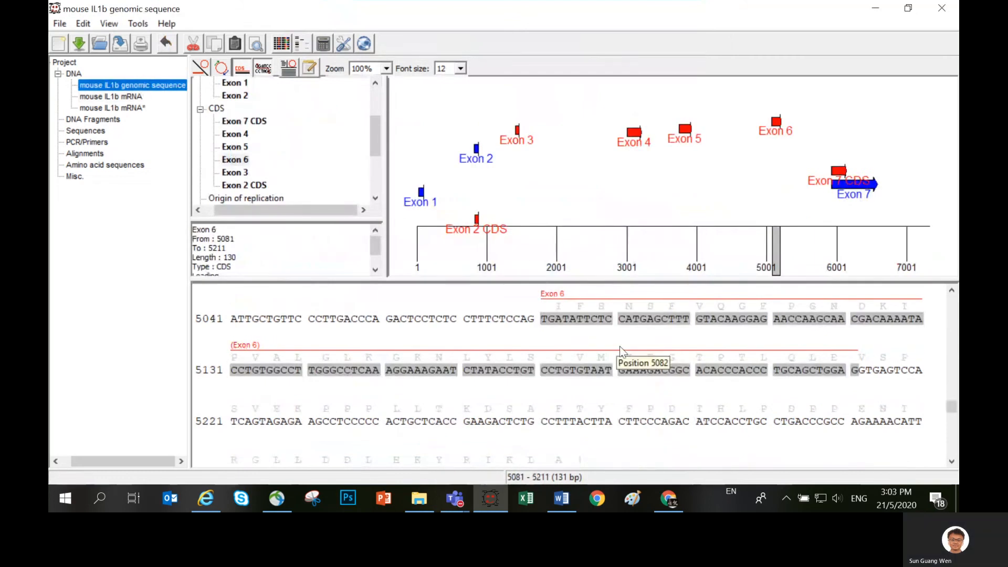
{"action": "left_click", "coordinate": [838, 181]}
{"action": "right_click", "coordinate": [828, 167]}
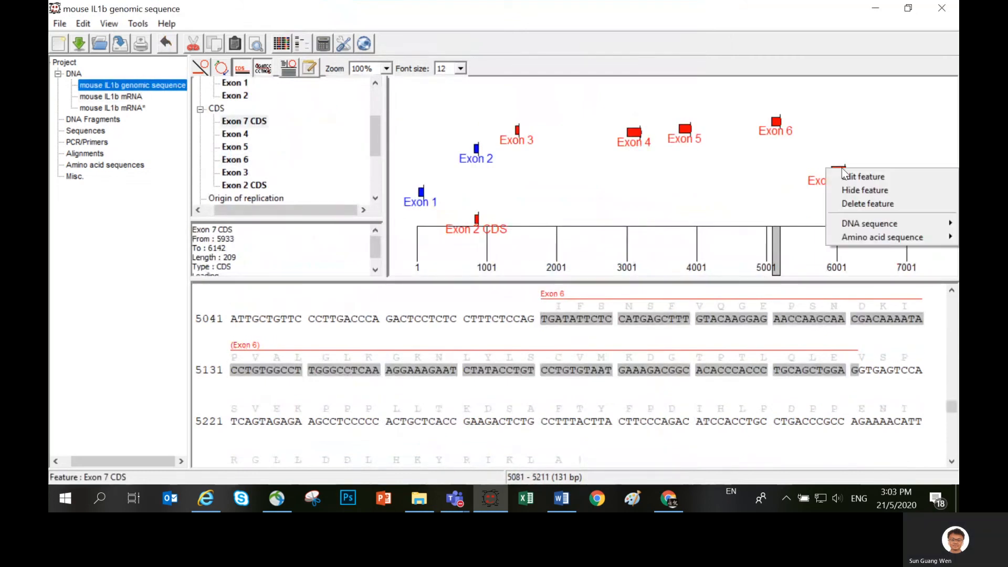
{"action": "left_click", "coordinate": [777, 179]}
{"action": "left_click_drag", "start_coordinate": [864, 188], "coordinate": [867, 131]}
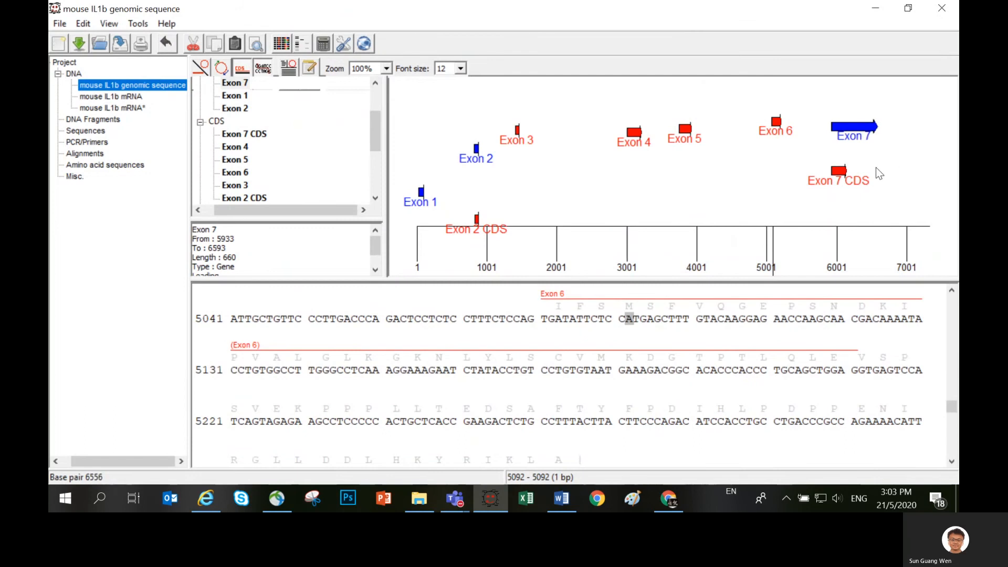
Step: Mark and show the sequence of the Exon 7 gene feature and copy the marked bases
{"action": "right_click", "coordinate": [869, 131]}
{"action": "mouse_move", "coordinate": [895, 180]}
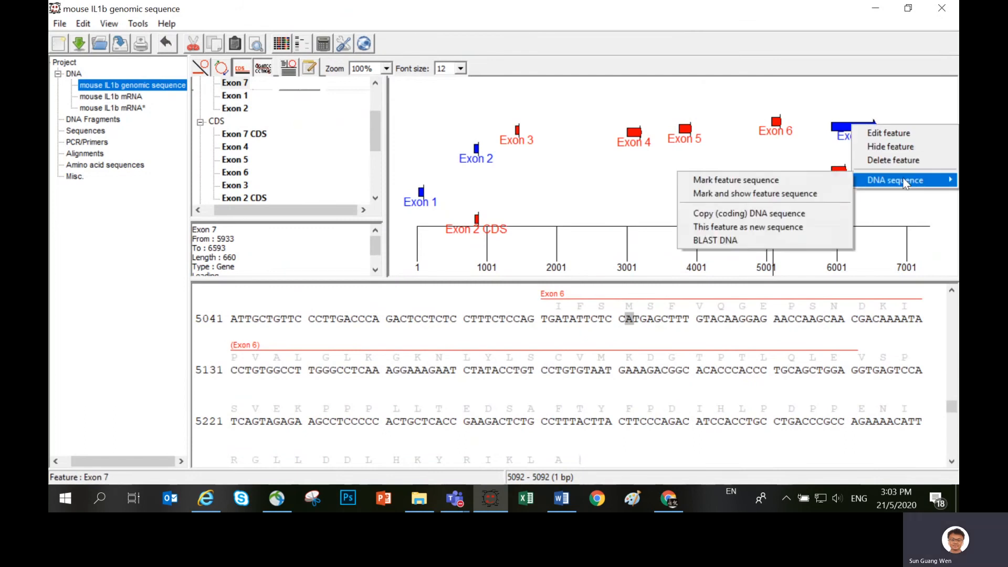
{"action": "left_click", "coordinate": [812, 196]}
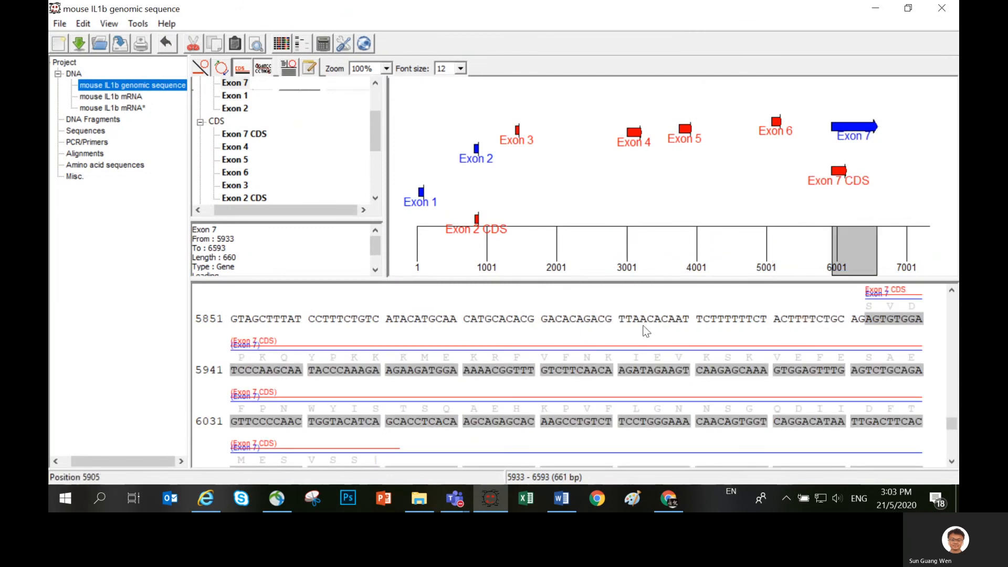
{"action": "right_click", "coordinate": [564, 370]}
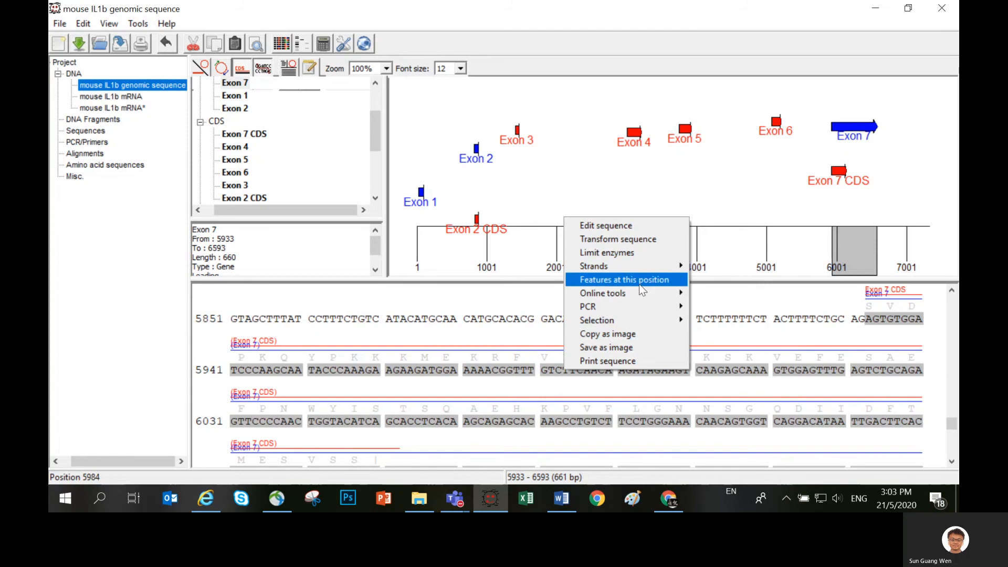
{"action": "mouse_move", "coordinate": [638, 319]}
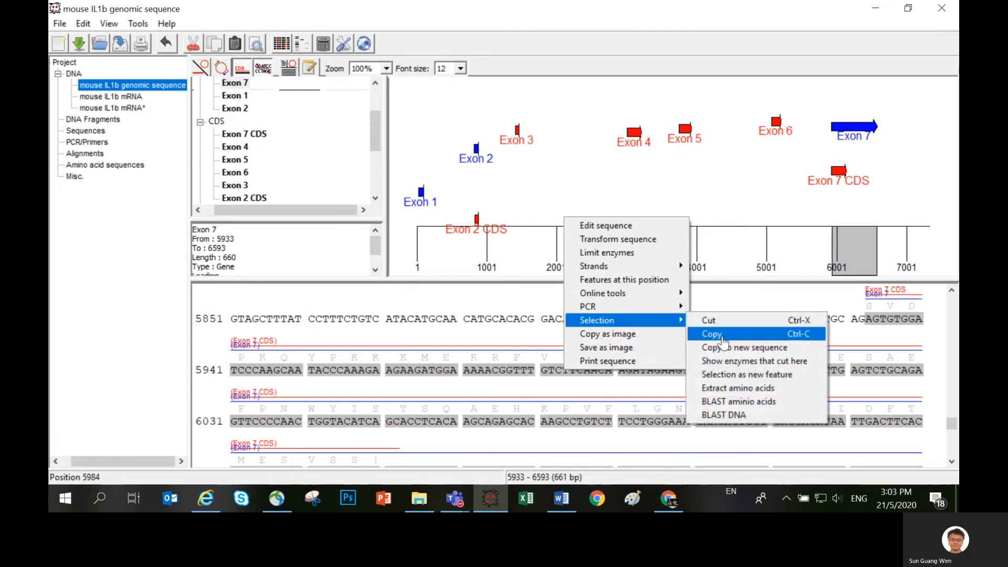
{"action": "left_click", "coordinate": [721, 336]}
Step: Search the mouse IL1b mRNA for the copied Exon 7 sequence, leaving the match selected
{"action": "double_click", "coordinate": [136, 98]}
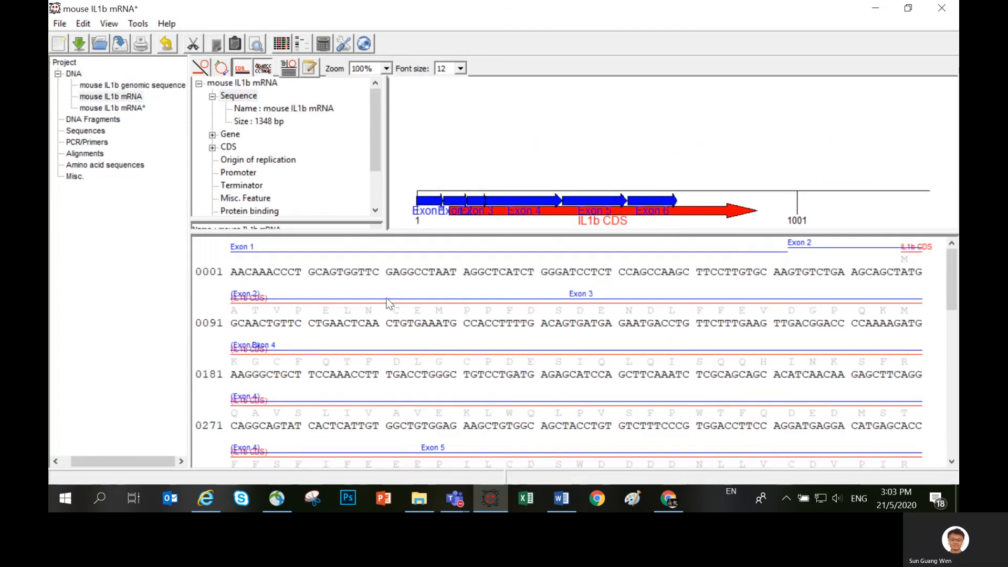
{"action": "key", "text": "ctrl+f"}
{"action": "key", "text": "ctrl+v"}
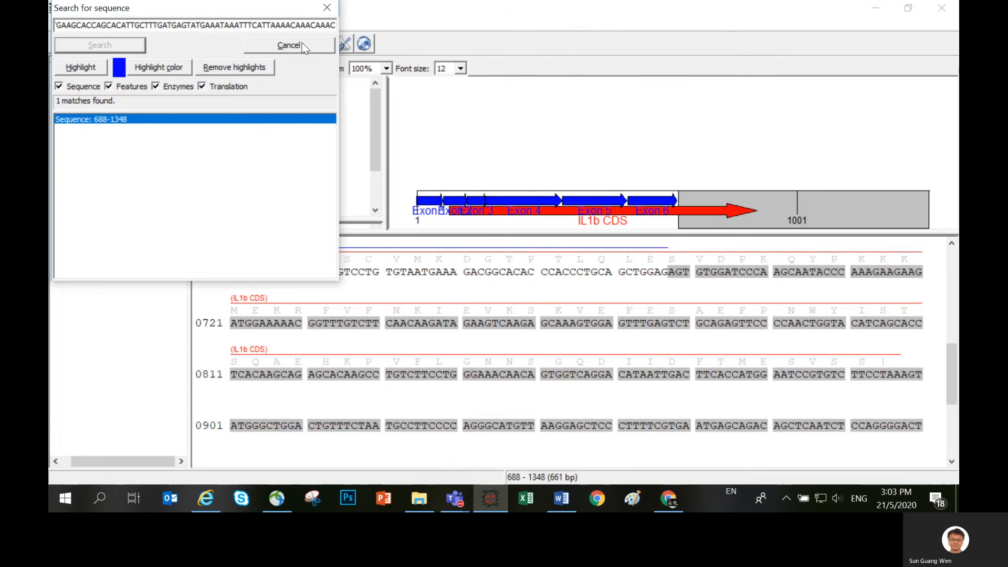
{"action": "left_click", "coordinate": [303, 45]}
Step: Turn the selected bases 688–1348 of the mRNA into a new gene feature named Exon 7
{"action": "right_click", "coordinate": [566, 322]}
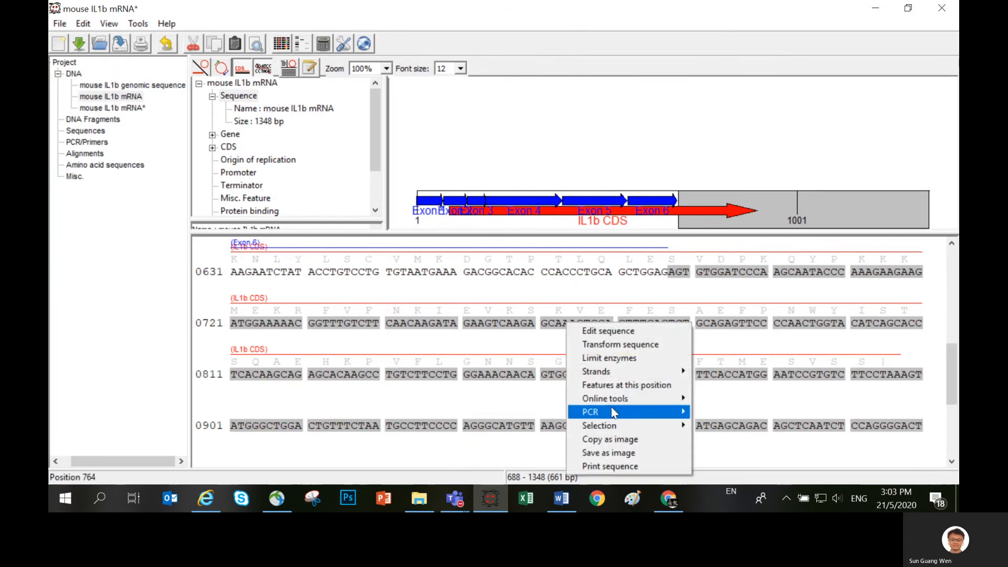
{"action": "mouse_move", "coordinate": [614, 413]}
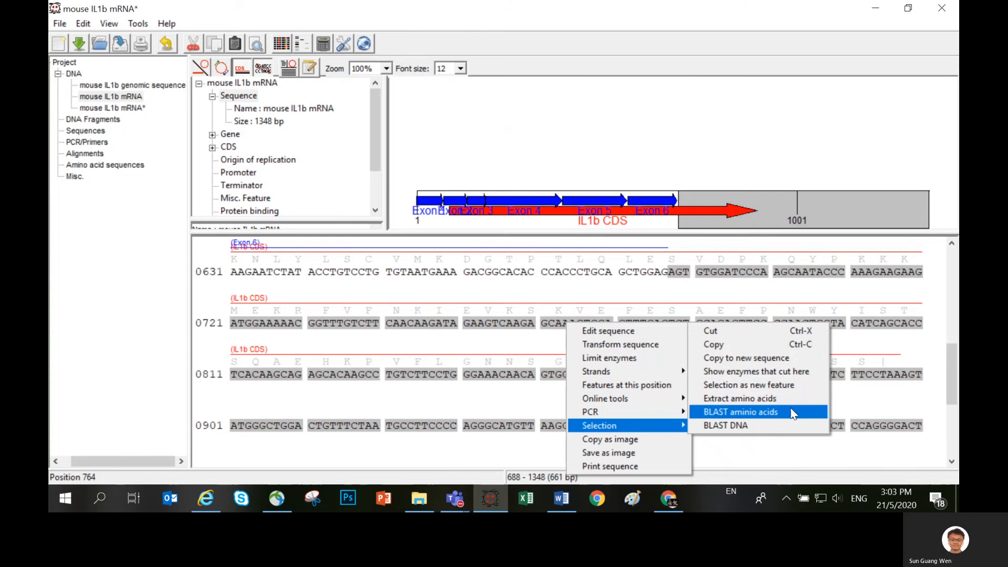
{"action": "left_click", "coordinate": [780, 386]}
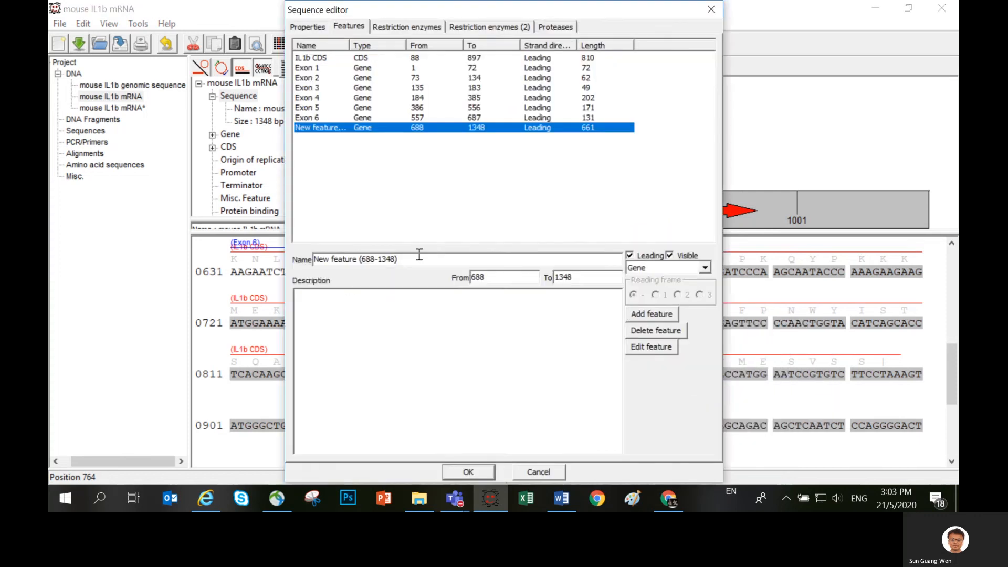
{"action": "left_click_drag", "start_coordinate": [418, 259], "coordinate": [314, 259]}
{"action": "type", "text": "E"}
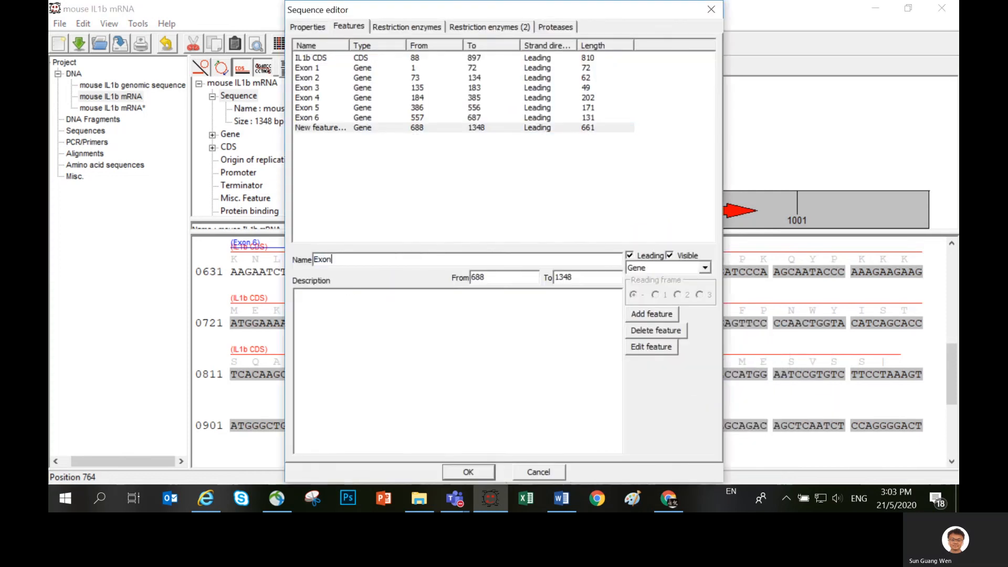
{"action": "type", "text": "xon"}
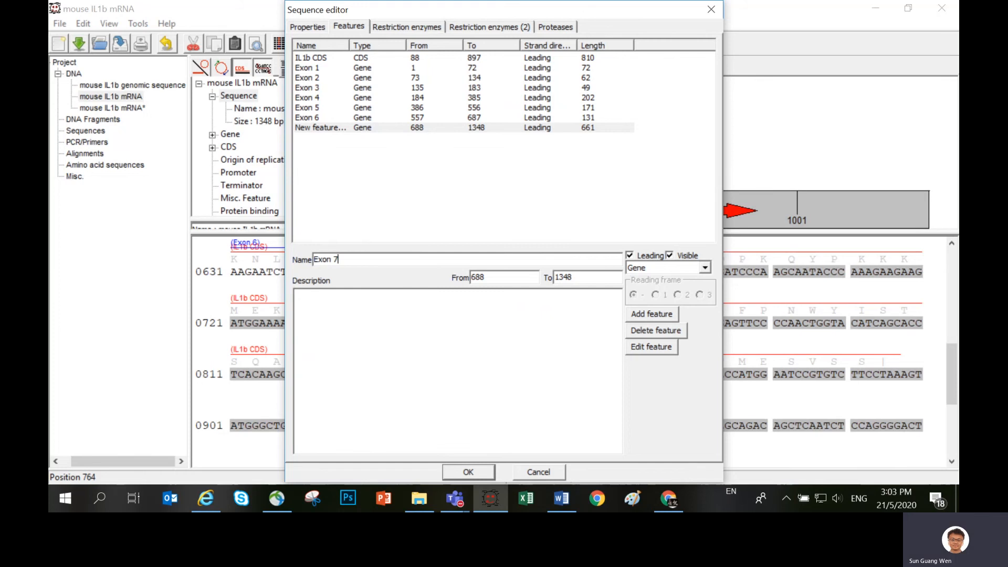
{"action": "left_click", "coordinate": [467, 472]}
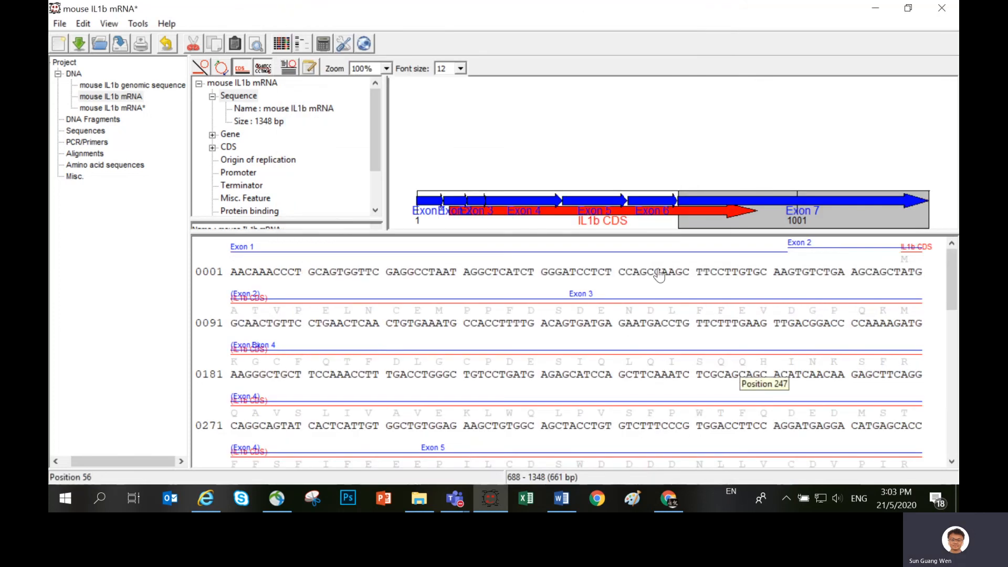
Step: On the mRNA map, move the IL1b CDS feature clear above the exon features
{"action": "left_click", "coordinate": [551, 216]}
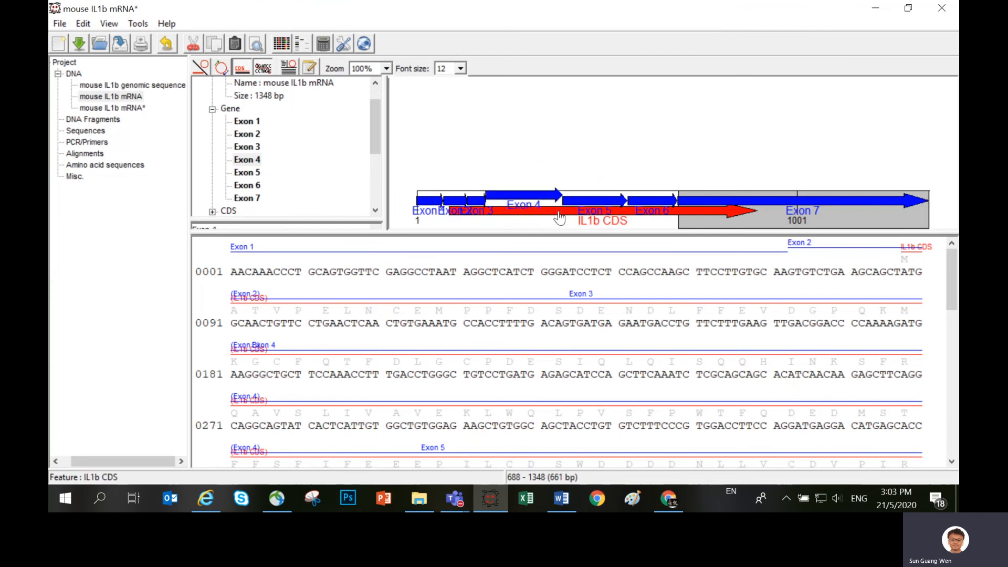
{"action": "left_click", "coordinate": [532, 215]}
{"action": "left_click", "coordinate": [604, 315]}
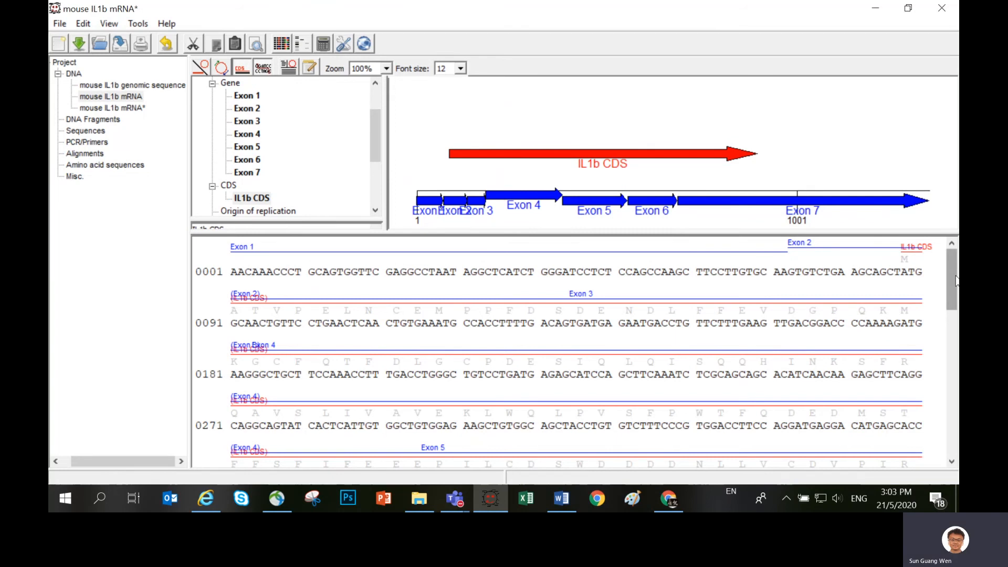
{"action": "mouse_move", "coordinate": [955, 281]}
{"action": "left_mouse_down"}
{"action": "mouse_move", "coordinate": [956, 425]}
{"action": "mouse_move", "coordinate": [956, 280]}
{"action": "left_mouse_up"}
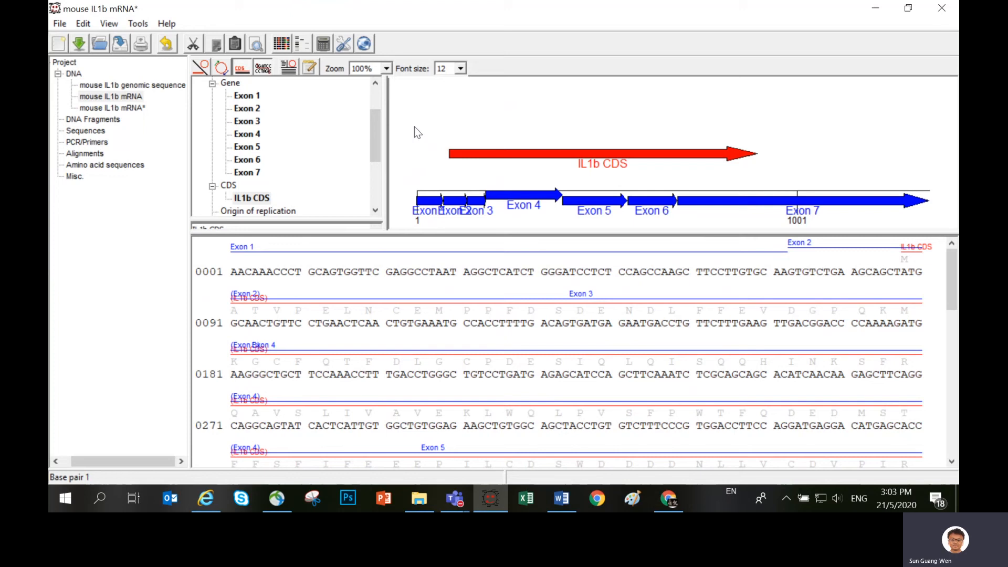
Step: Line up the mRNA's exon features in one row along the map axis and place the IL1b CDS just above them
{"action": "mouse_move", "coordinate": [435, 215]}
{"action": "left_mouse_down"}
{"action": "mouse_move", "coordinate": [420, 137]}
{"action": "mouse_move", "coordinate": [426, 204]}
{"action": "left_mouse_up"}
{"action": "mouse_move", "coordinate": [860, 202]}
{"action": "left_mouse_down"}
{"action": "mouse_move", "coordinate": [855, 175]}
{"action": "mouse_move", "coordinate": [855, 202]}
{"action": "left_mouse_up"}
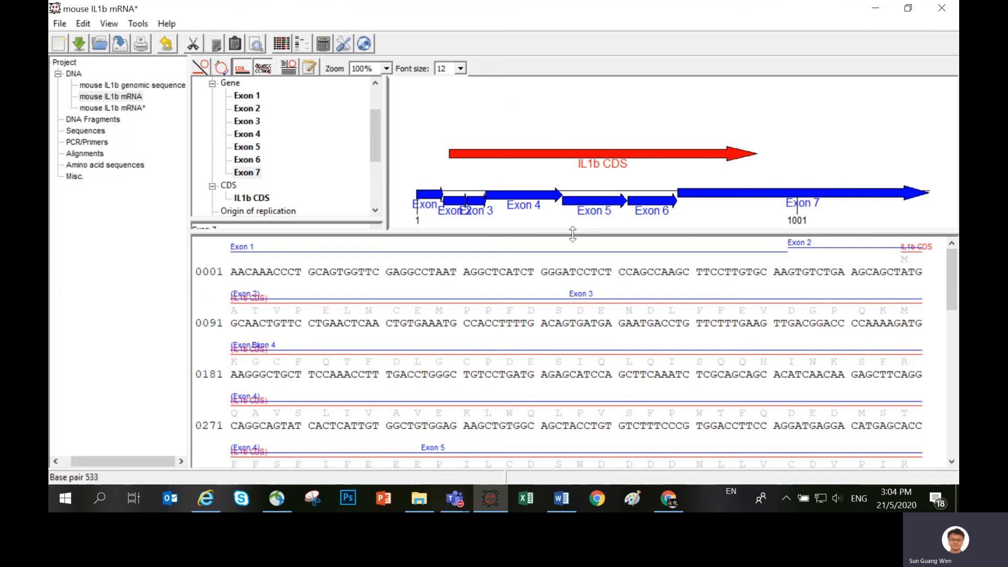
{"action": "left_click_drag", "start_coordinate": [460, 156], "coordinate": [456, 199]}
{"action": "mouse_move", "coordinate": [740, 199]}
{"action": "left_mouse_down"}
{"action": "mouse_move", "coordinate": [741, 157]}
{"action": "mouse_move", "coordinate": [736, 203]}
{"action": "left_mouse_up"}
{"action": "left_click_drag", "start_coordinate": [515, 206], "coordinate": [515, 211]}
{"action": "left_click_drag", "start_coordinate": [458, 198], "coordinate": [433, 200]}
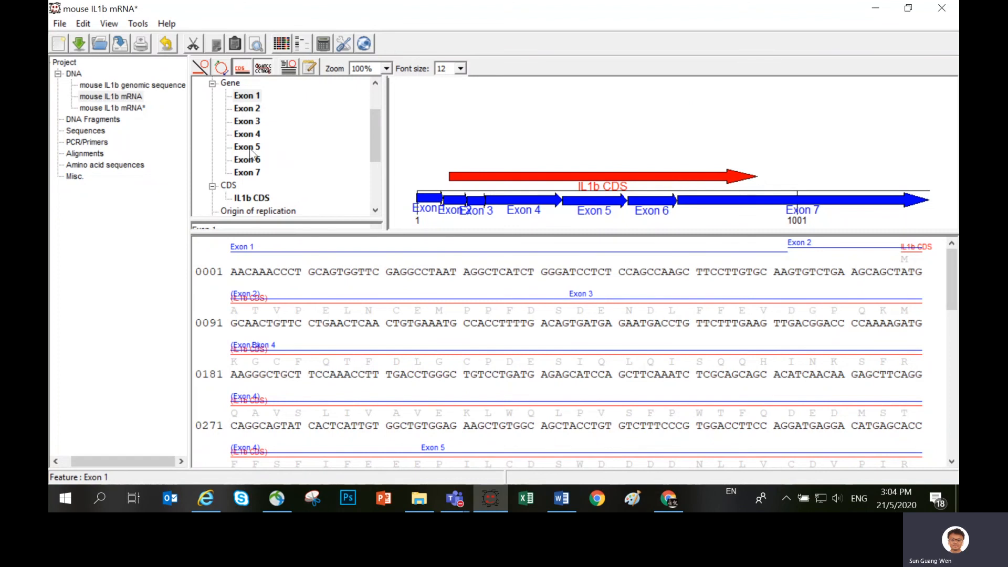
Step: Store the annotated mRNA in the Local database under the name mouse IL1b mRNA demo
{"action": "left_click", "coordinate": [60, 24]}
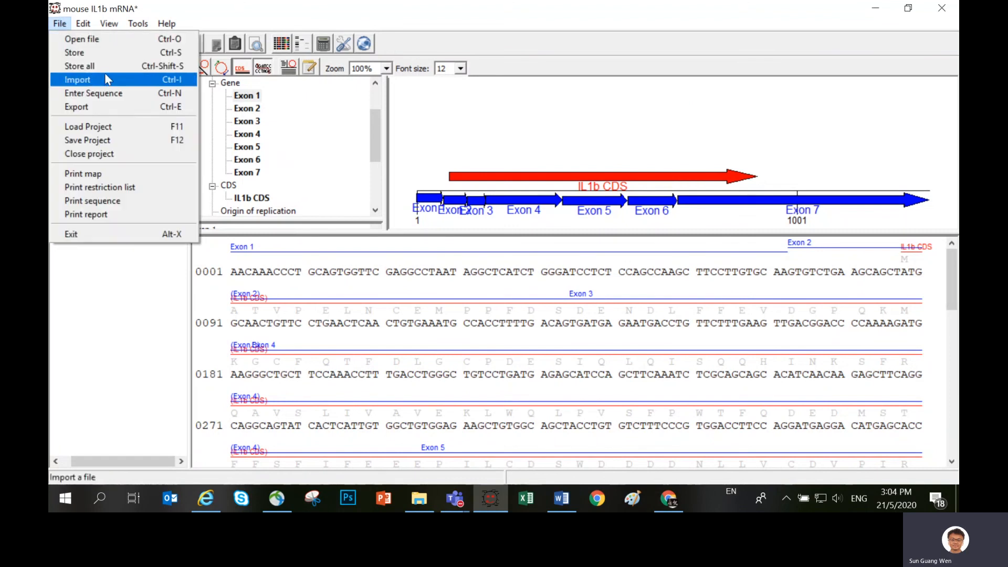
{"action": "left_click", "coordinate": [103, 53]}
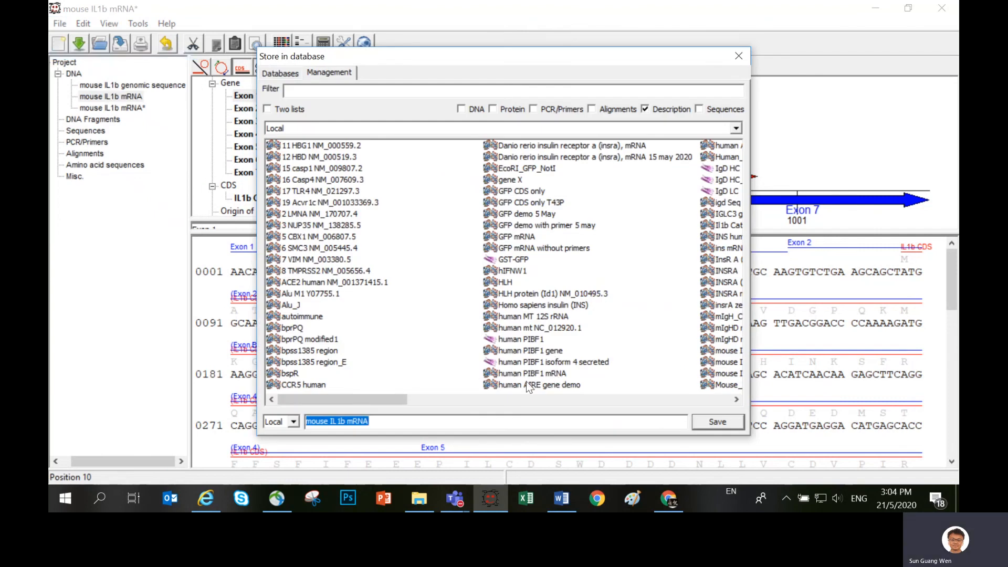
{"action": "left_click", "coordinate": [398, 421]}
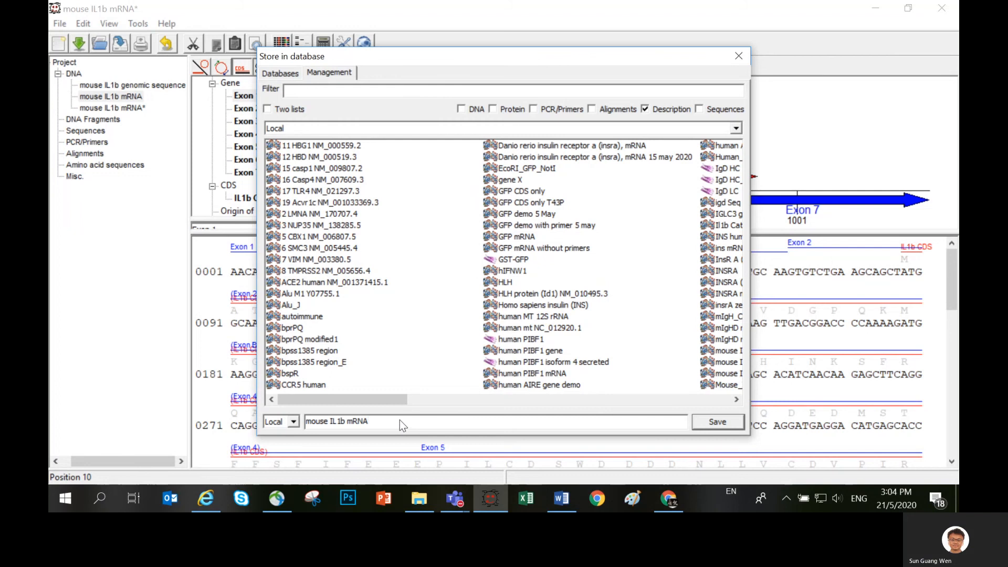
{"action": "type", "text": "de"}
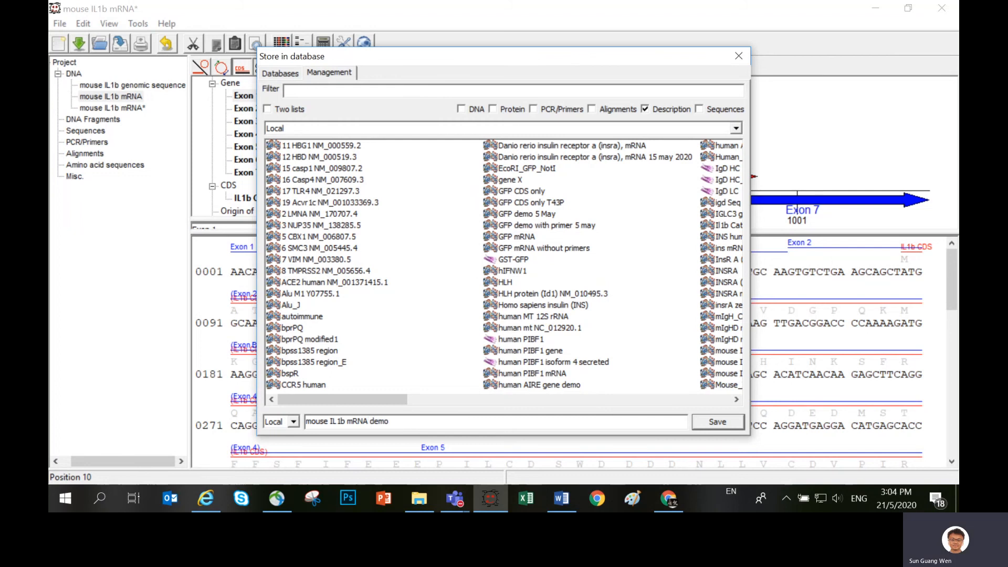
{"action": "type", "text": "mo"}
{"action": "left_click", "coordinate": [735, 423]}
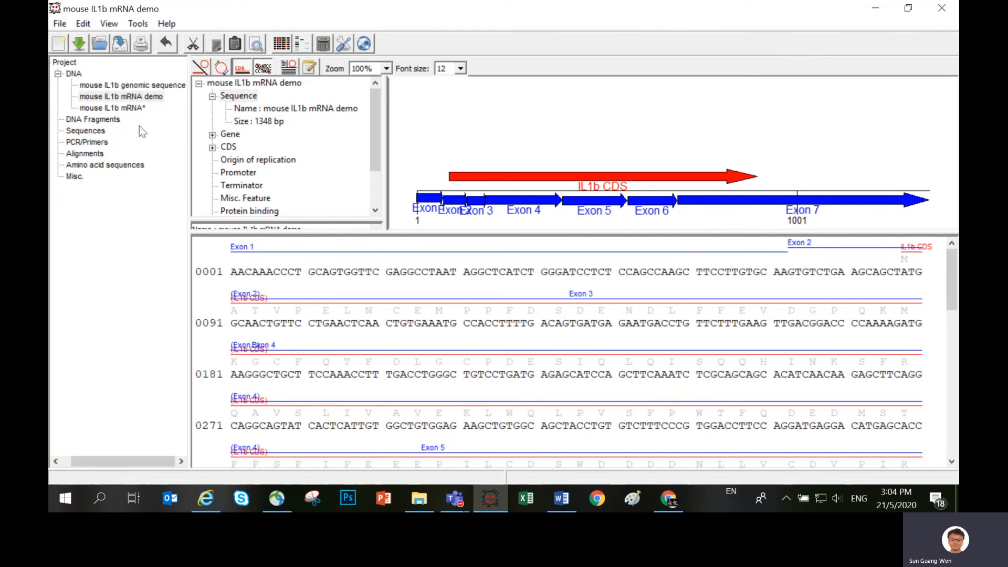
Step: Close mouse IL1b mRNA demo and the cropped mouse IL1b mRNA* fragment, discarding the fragment's changes
{"action": "left_click", "coordinate": [135, 108]}
{"action": "double_click", "coordinate": [136, 108]}
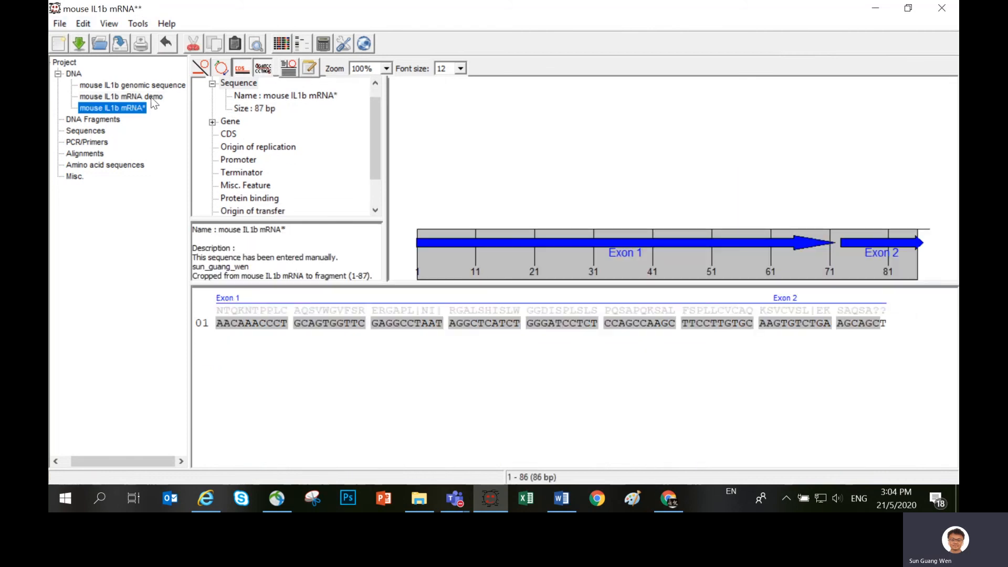
{"action": "right_click", "coordinate": [152, 103]}
{"action": "left_click", "coordinate": [169, 106]}
{"action": "right_click", "coordinate": [136, 100]}
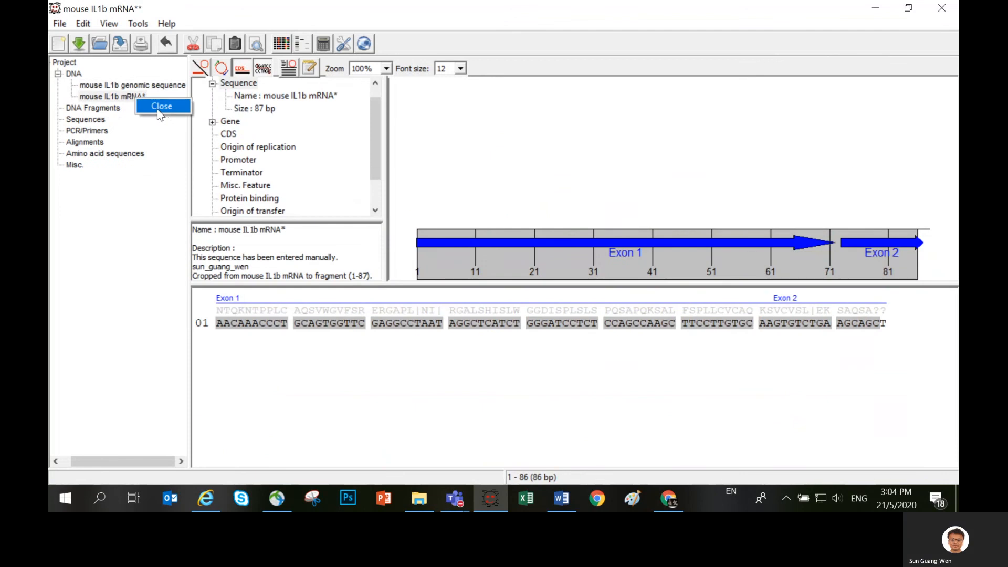
{"action": "left_click", "coordinate": [161, 110]}
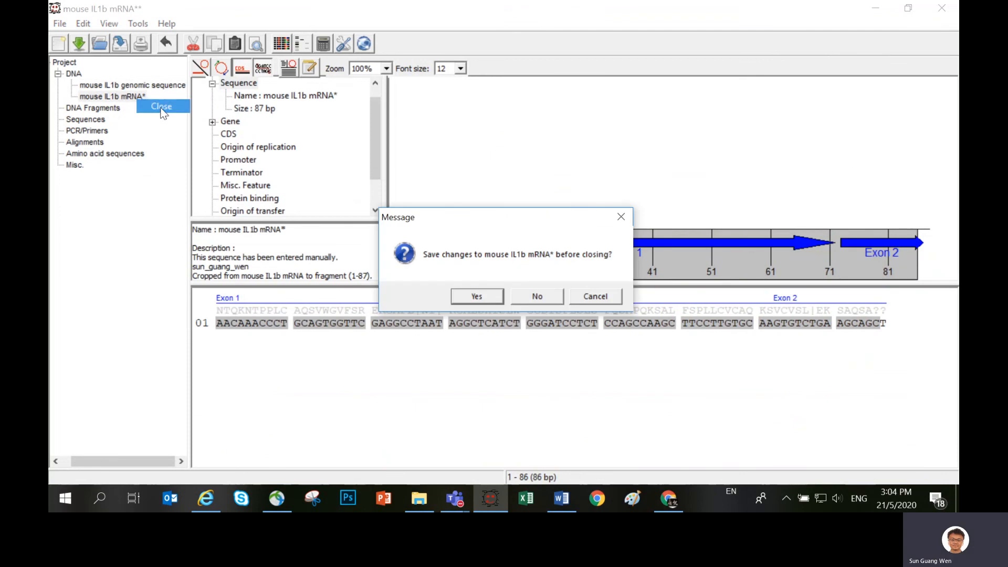
{"action": "left_click", "coordinate": [545, 297]}
Step: In the mouse IL1b genomic sequence, raise Exon 1 and Exon 2 on the map, and mark and show Exon 1's sequence in an enlarged sequence view
{"action": "left_click", "coordinate": [141, 86]}
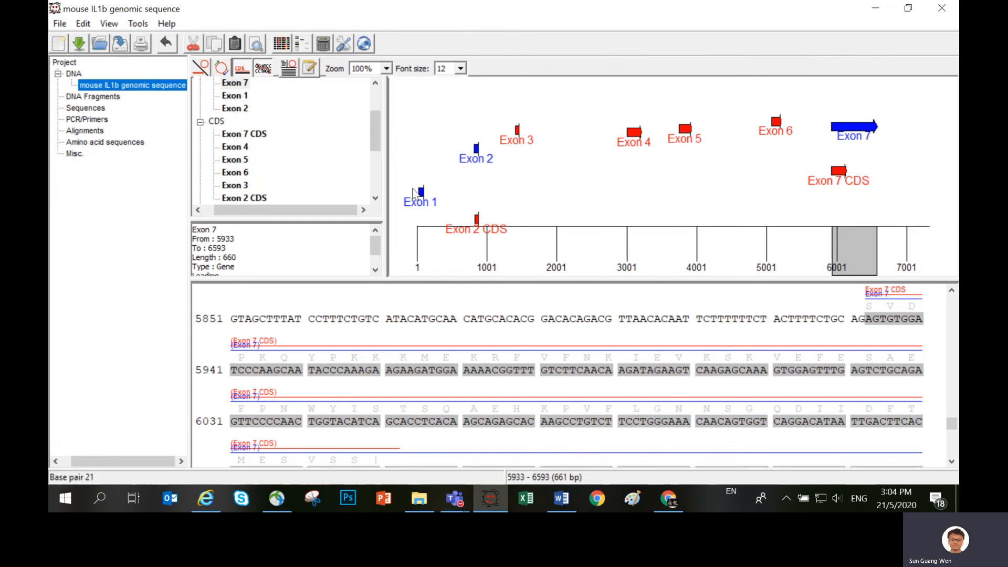
{"action": "left_click_drag", "start_coordinate": [426, 199], "coordinate": [483, 144]}
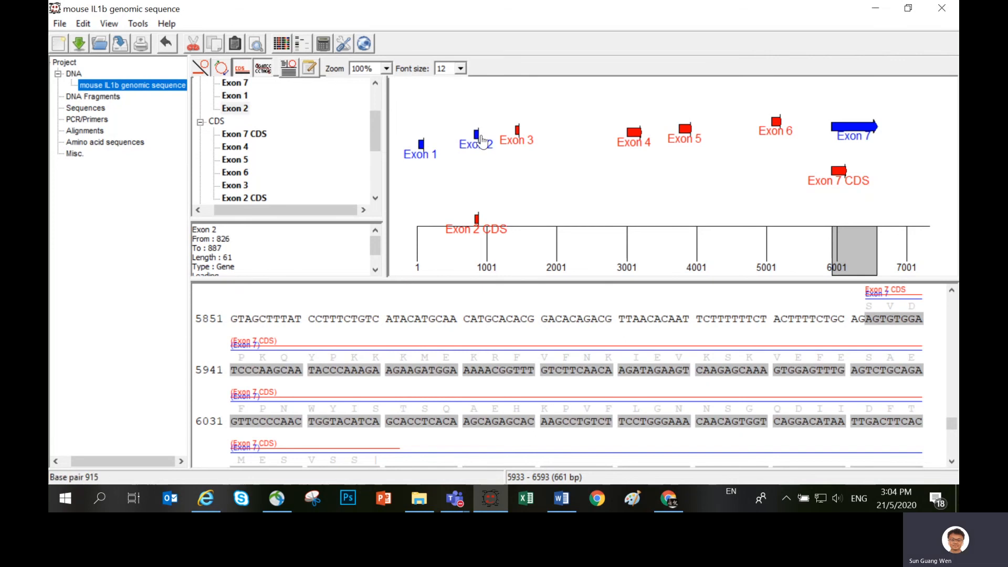
{"action": "right_click", "coordinate": [424, 151]}
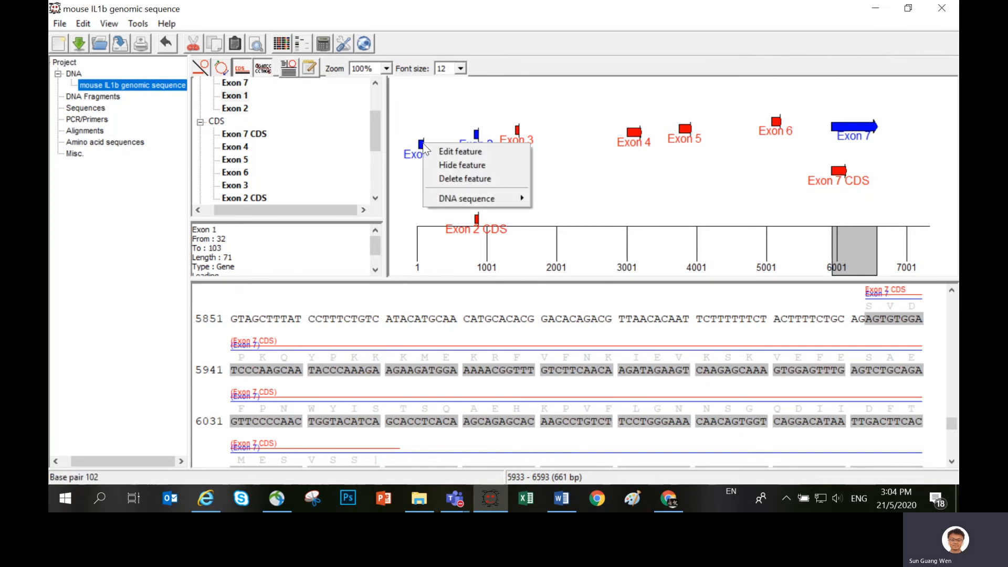
{"action": "mouse_move", "coordinate": [485, 202]}
{"action": "left_click", "coordinate": [581, 210]}
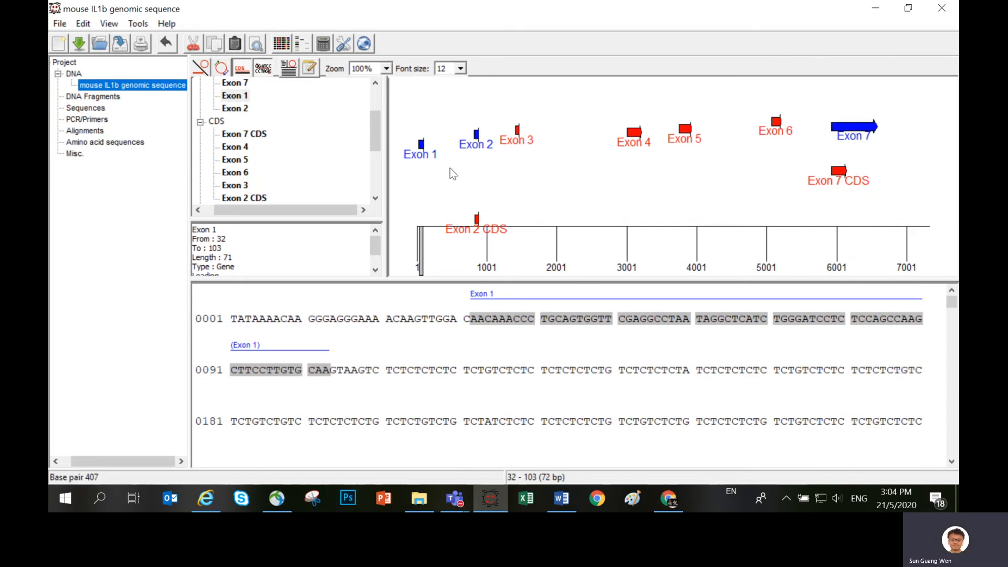
{"action": "left_click_drag", "start_coordinate": [484, 274], "coordinate": [483, 190]}
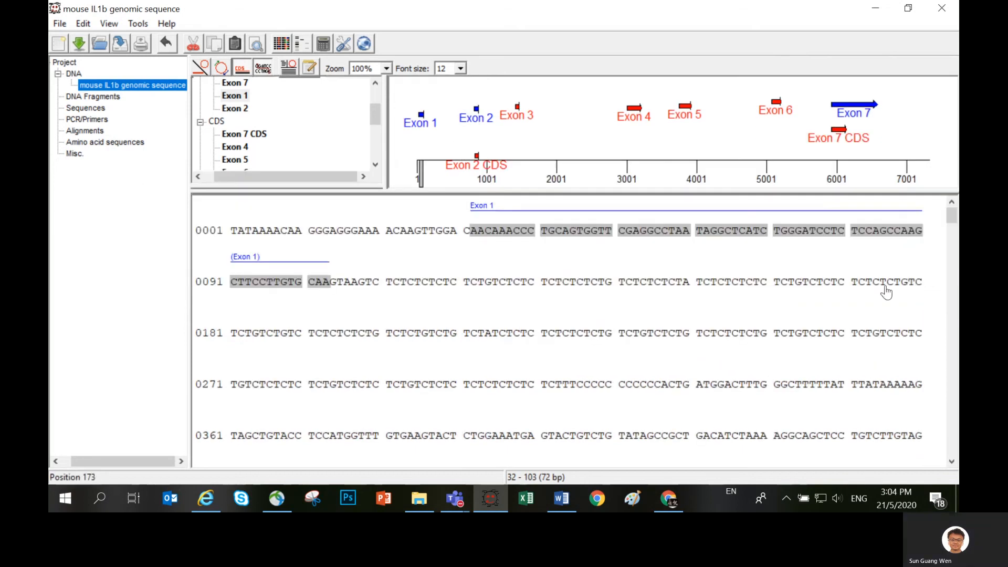
Step: Select the genomic bases between the end of Exon 1 and the start of Exon 2, 104–825
{"action": "left_click_drag", "start_coordinate": [953, 214], "coordinate": [955, 233]}
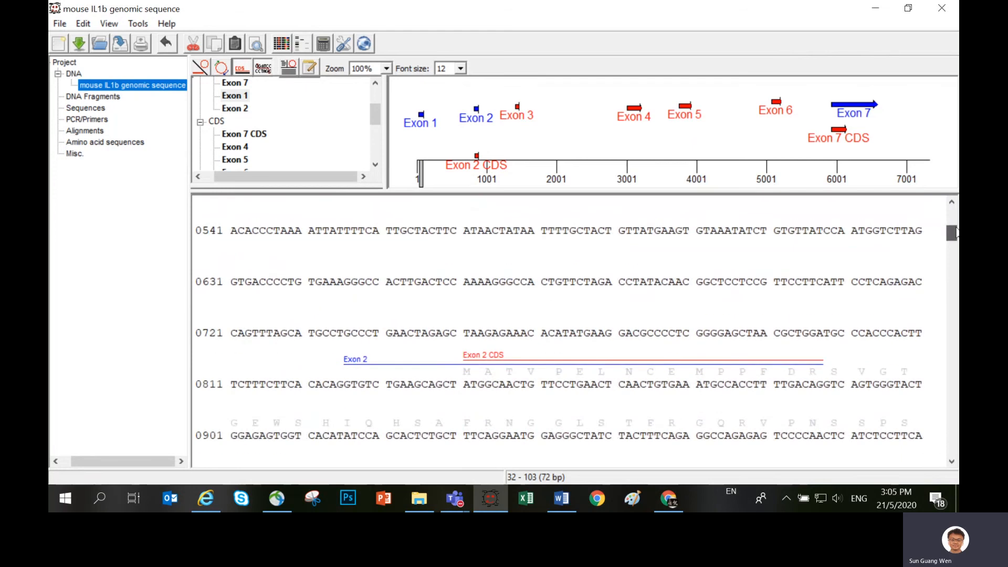
{"action": "left_click_drag", "start_coordinate": [332, 386], "coordinate": [345, 386]}
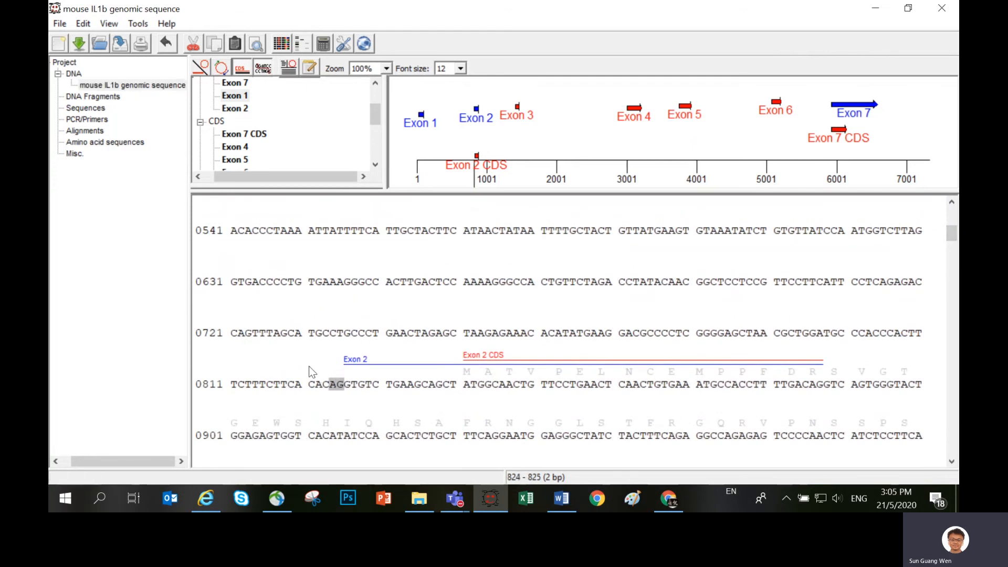
{"action": "left_click_drag", "start_coordinate": [292, 345], "coordinate": [331, 287]}
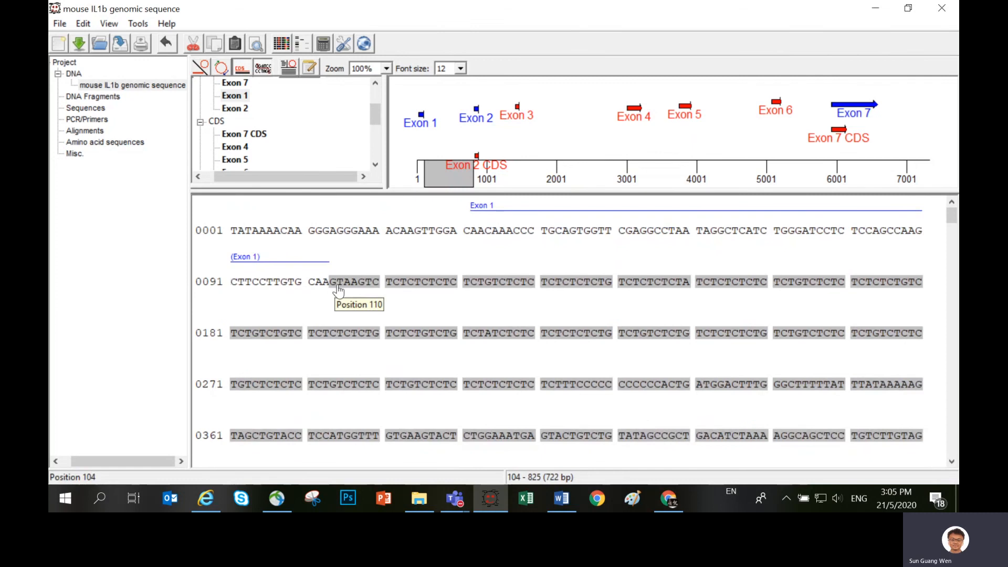
Step: Turn the selected bases 104–825 into a new gene feature named Intron 1
{"action": "right_click", "coordinate": [403, 284]}
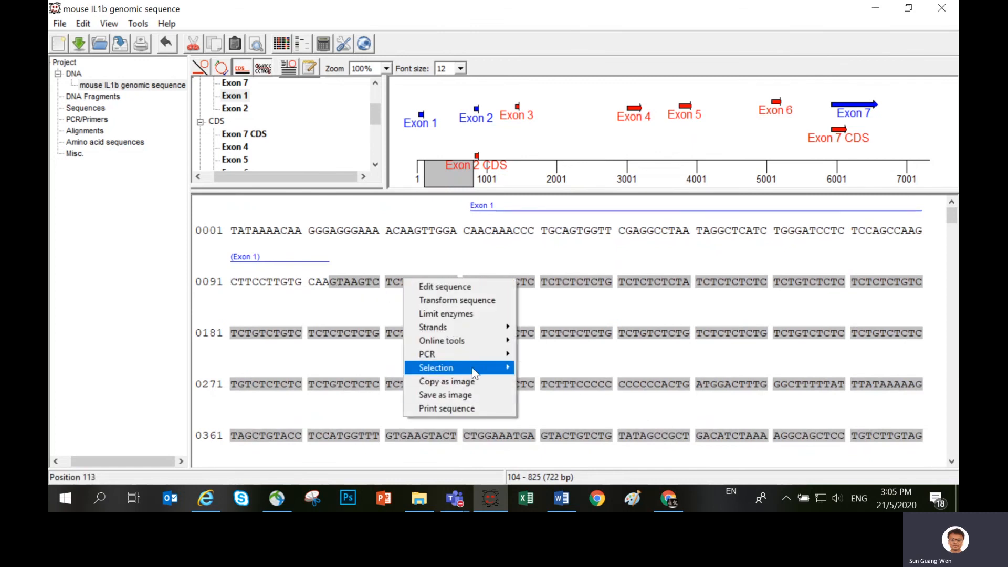
{"action": "mouse_move", "coordinate": [471, 368]}
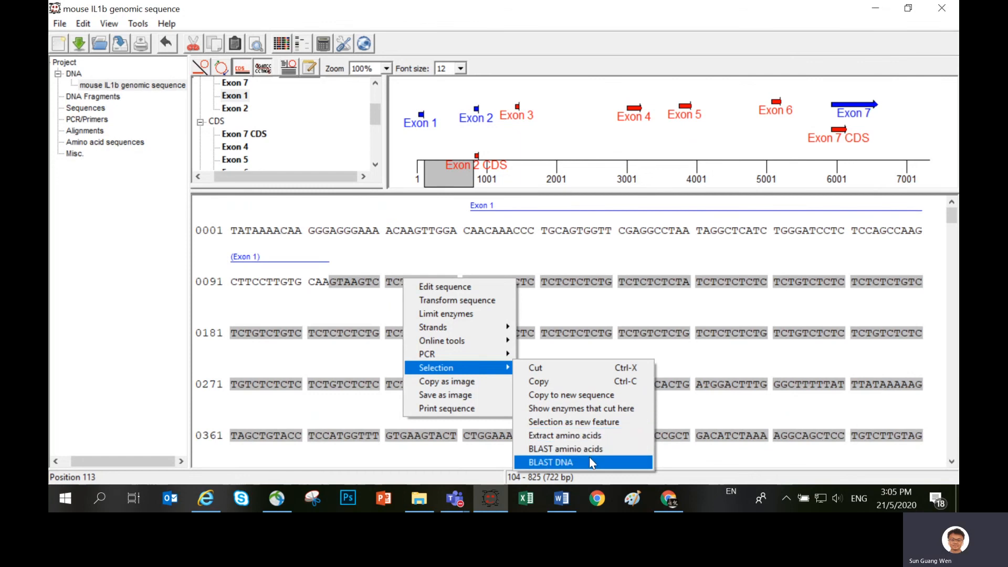
{"action": "left_click", "coordinate": [582, 424]}
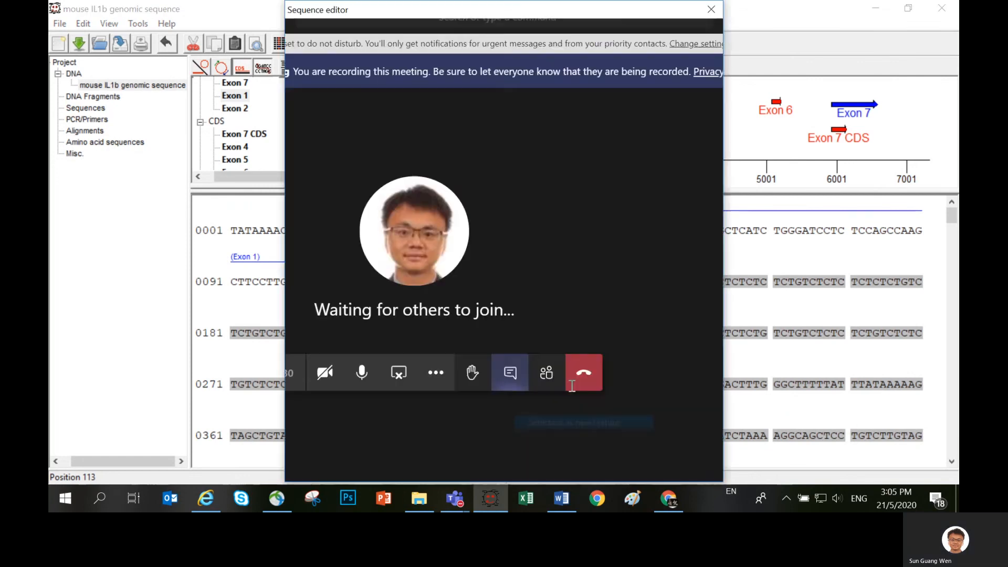
{"action": "left_click_drag", "start_coordinate": [405, 259], "coordinate": [262, 260]}
{"action": "key", "text": "BackSpace"}
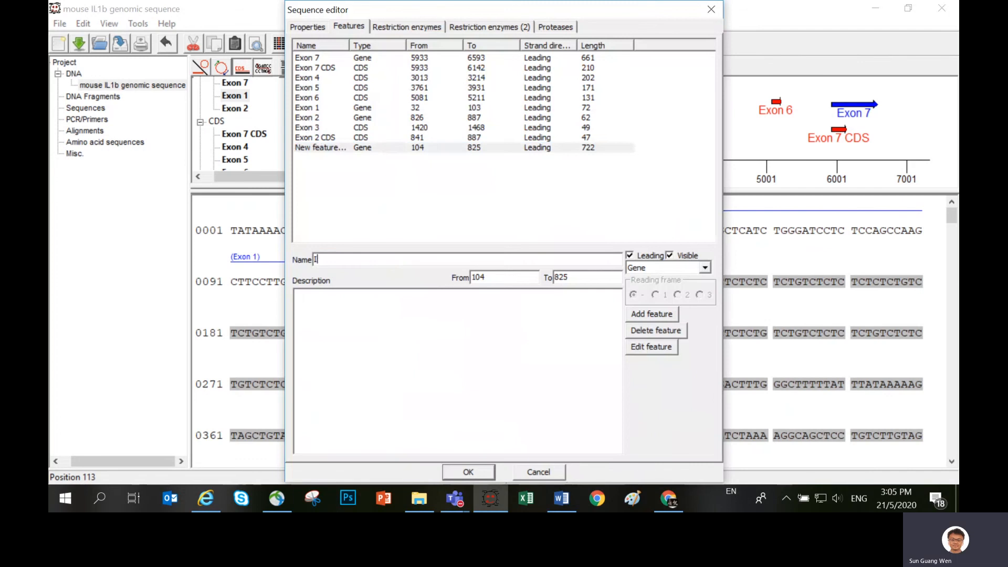
{"action": "type", "text": "Intron 1"}
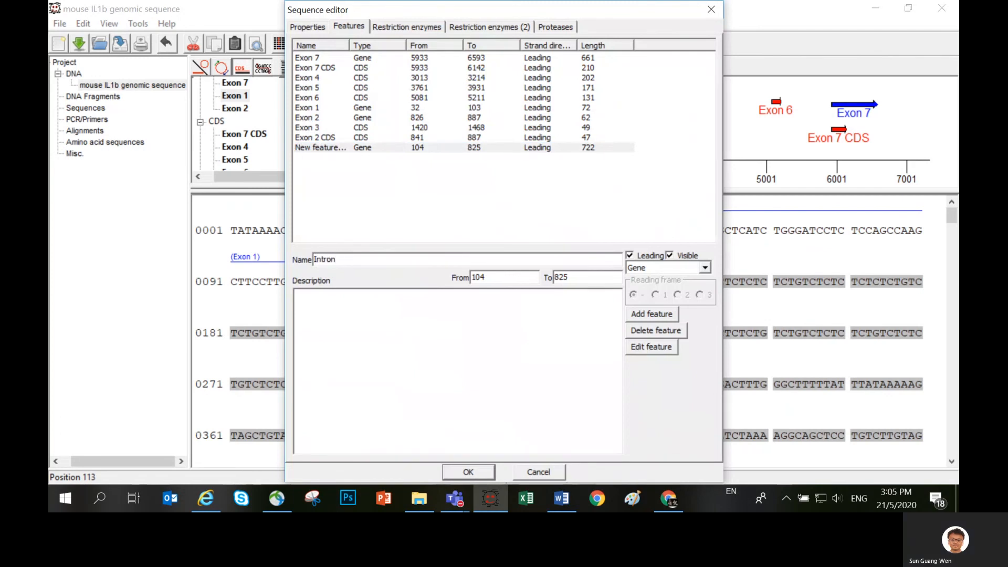
{"action": "left_click", "coordinate": [477, 472]}
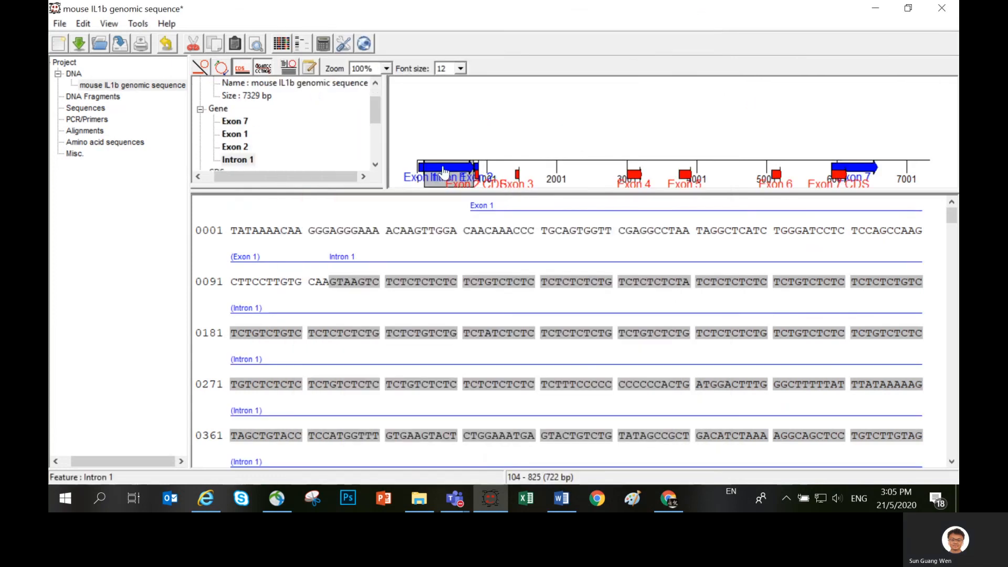
Step: Raise Intron 1 and Exon 2 on the map, and select the genomic bases between Exon 2 and Exon 3, 888–1419
{"action": "left_click_drag", "start_coordinate": [476, 168], "coordinate": [476, 149]}
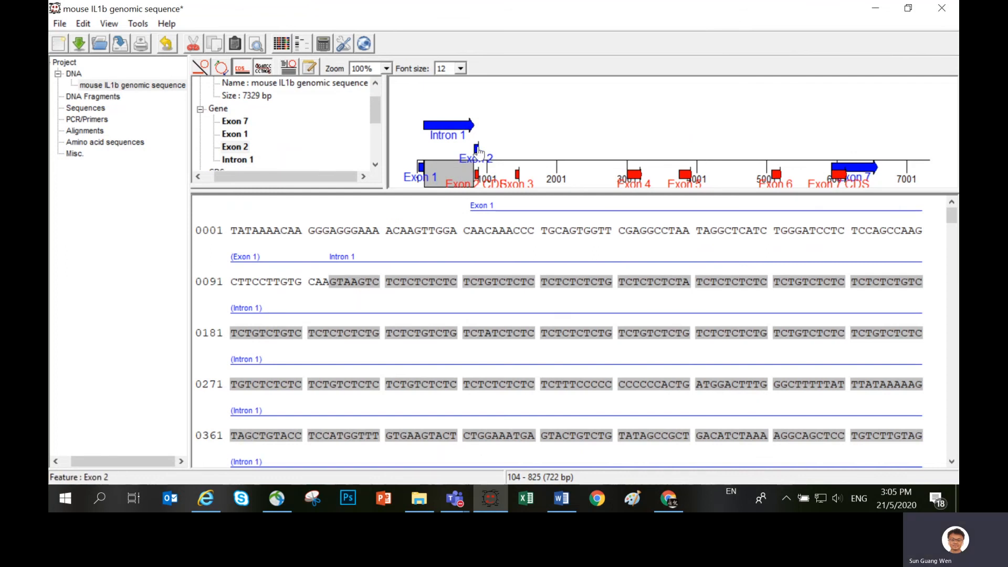
{"action": "right_click", "coordinate": [478, 148]}
{"action": "left_click", "coordinate": [664, 395]}
{"action": "left_click_drag", "start_coordinate": [951, 215], "coordinate": [955, 244]}
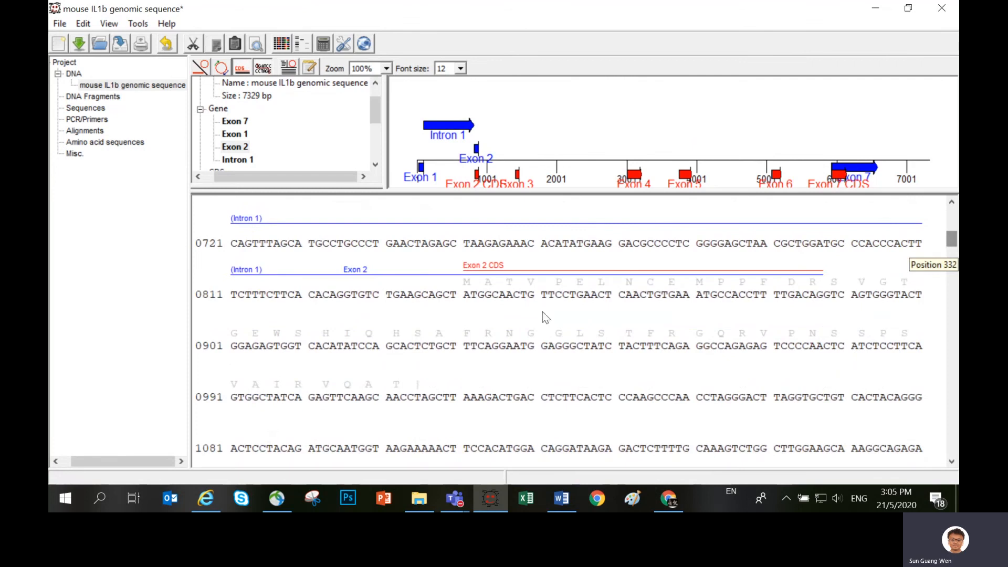
{"action": "left_click_drag", "start_coordinate": [831, 299], "coordinate": [759, 355]}
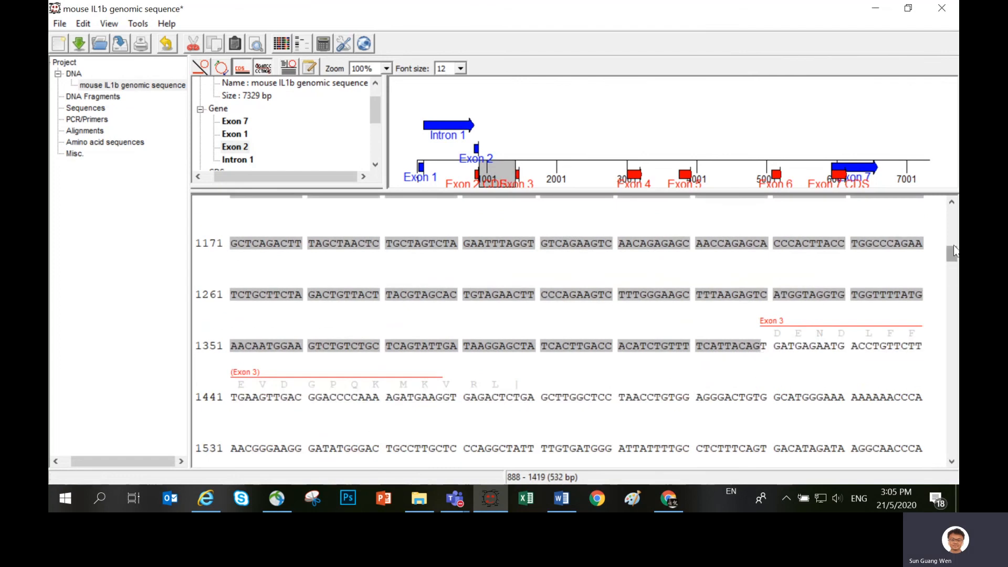
Step: Check both ends of the 888–1419 selection and turn it into a new gene feature named intron 2
{"action": "left_click_drag", "start_coordinate": [952, 255], "coordinate": [946, 243]}
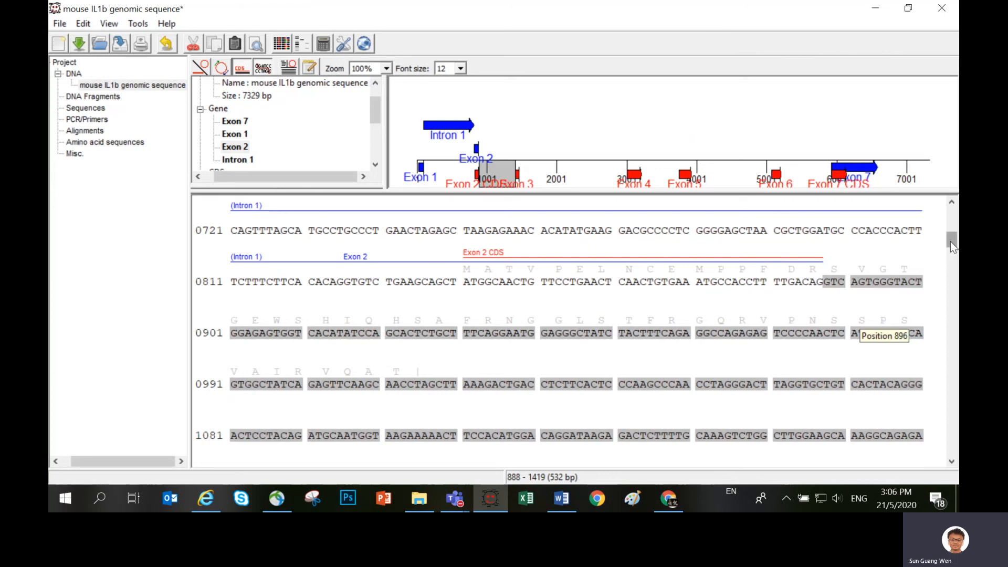
{"action": "left_click_drag", "start_coordinate": [950, 242], "coordinate": [954, 259]}
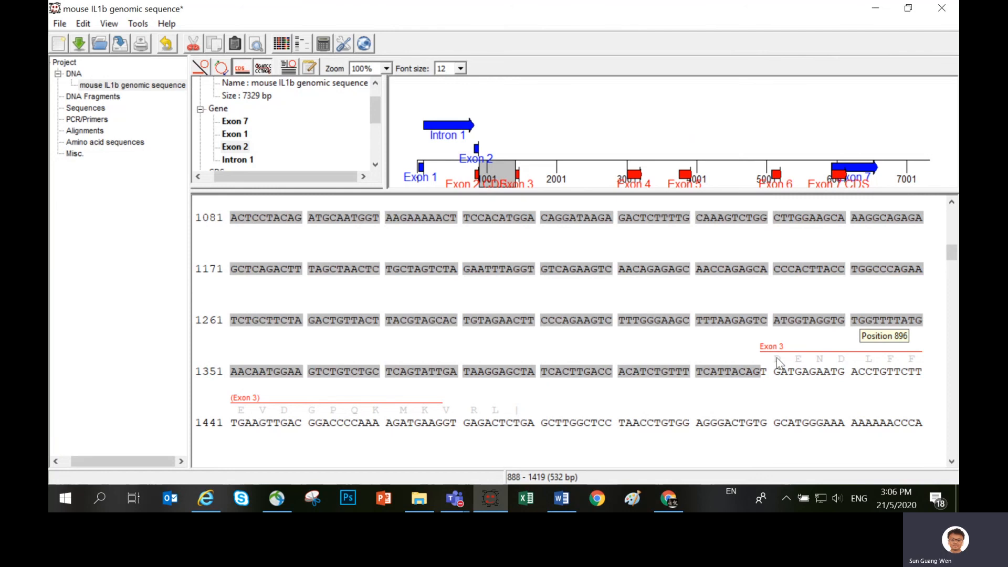
{"action": "left_click_drag", "start_coordinate": [950, 254], "coordinate": [956, 242]}
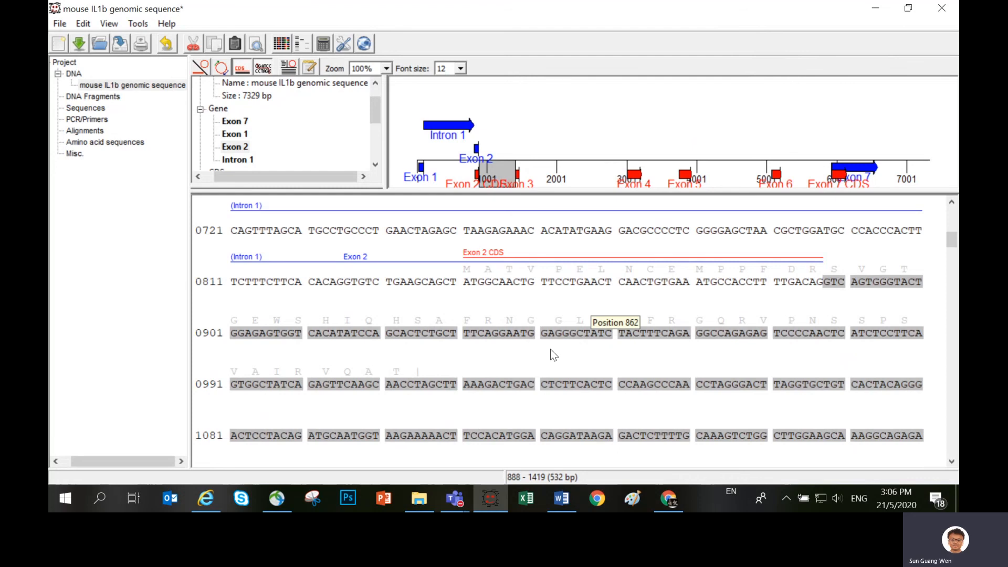
{"action": "right_click", "coordinate": [551, 334]}
{"action": "mouse_move", "coordinate": [624, 421]}
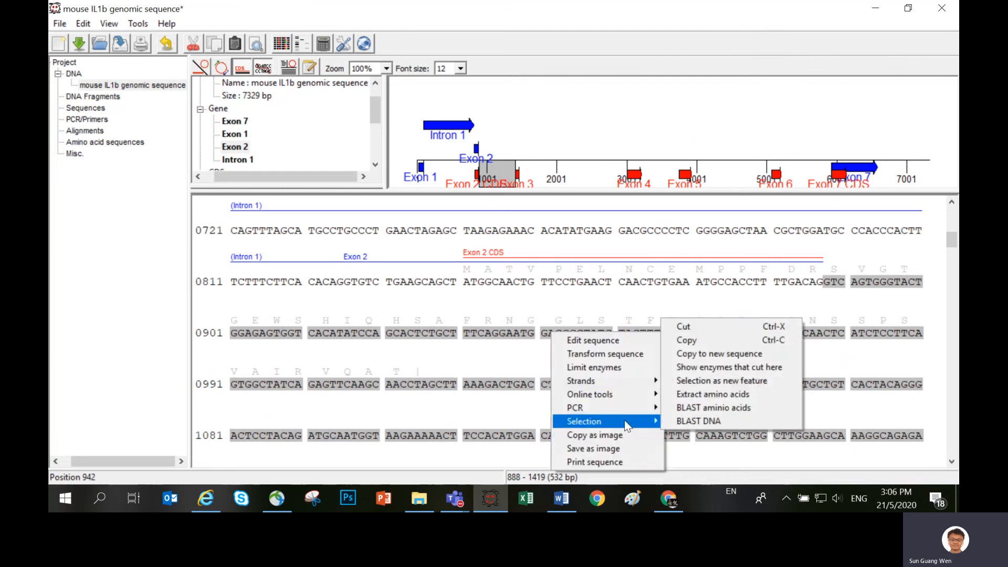
{"action": "left_click", "coordinate": [732, 380]}
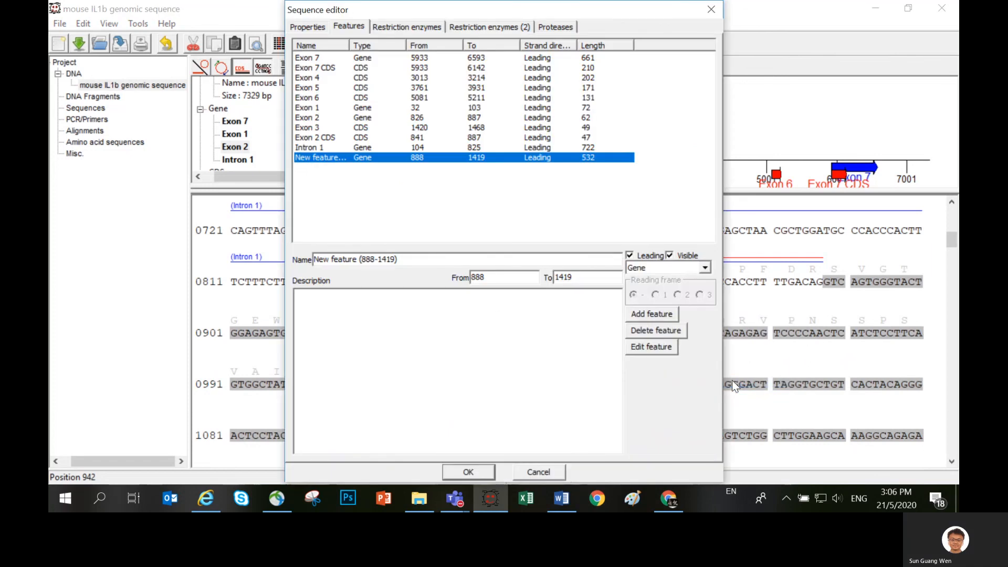
{"action": "left_click_drag", "start_coordinate": [407, 262], "coordinate": [252, 271]}
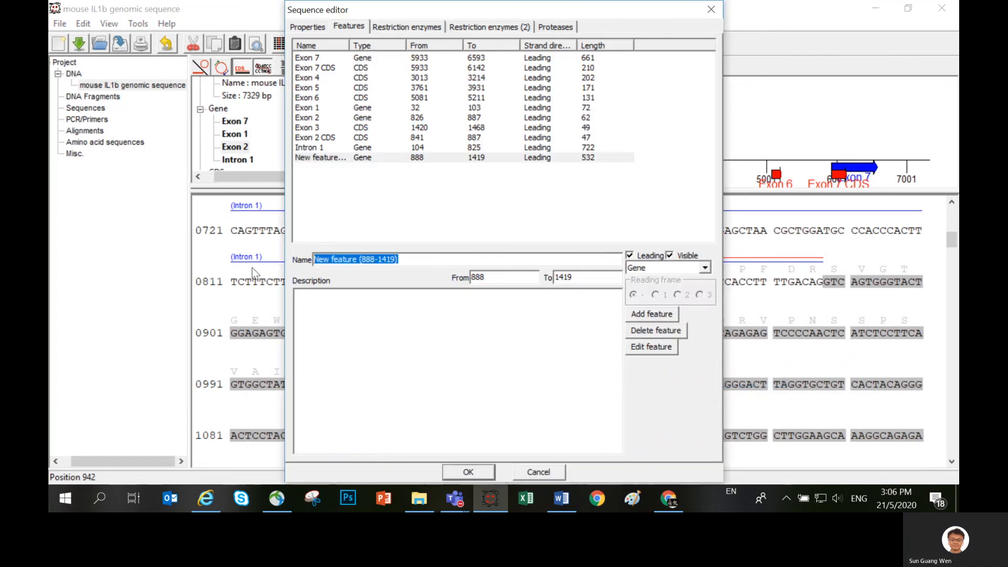
{"action": "type", "text": "intron 2"}
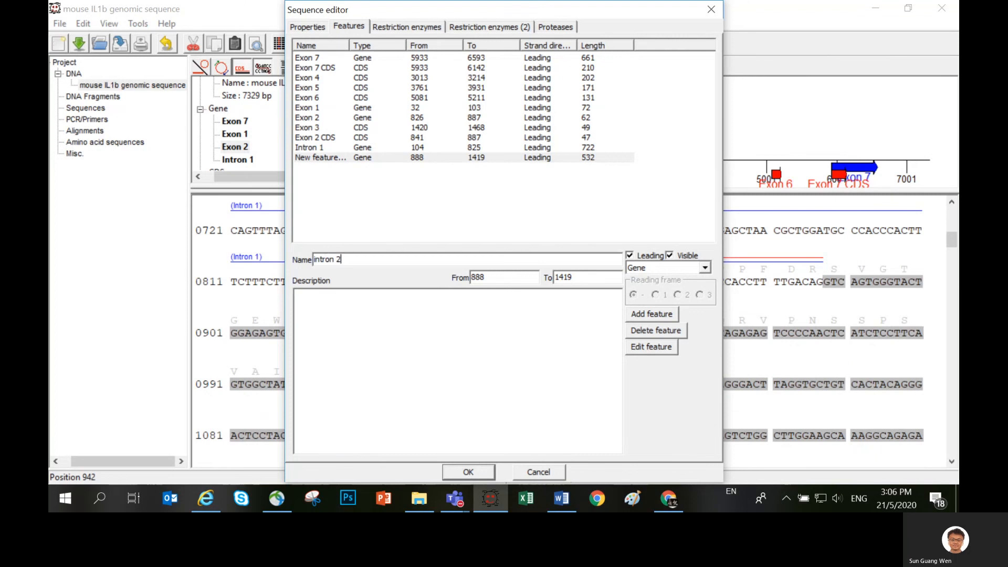
{"action": "left_click", "coordinate": [468, 471]}
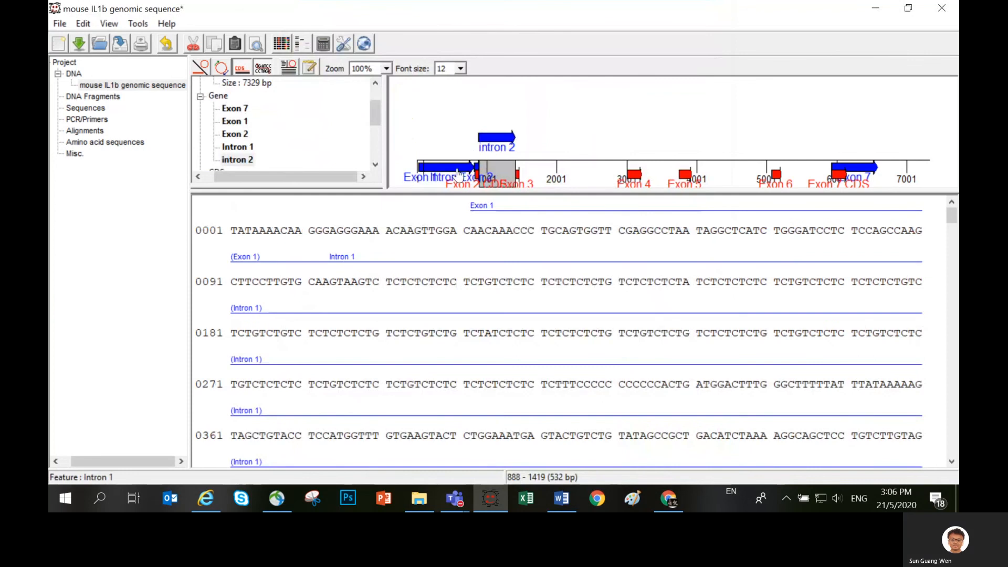
Step: Arrange the map with Intron 1 and intron 2 in an upper row and Exons 1 to 7 in a row just above the axis
{"action": "left_click_drag", "start_coordinate": [458, 170], "coordinate": [502, 117]}
{"action": "left_click_drag", "start_coordinate": [448, 141], "coordinate": [496, 106]}
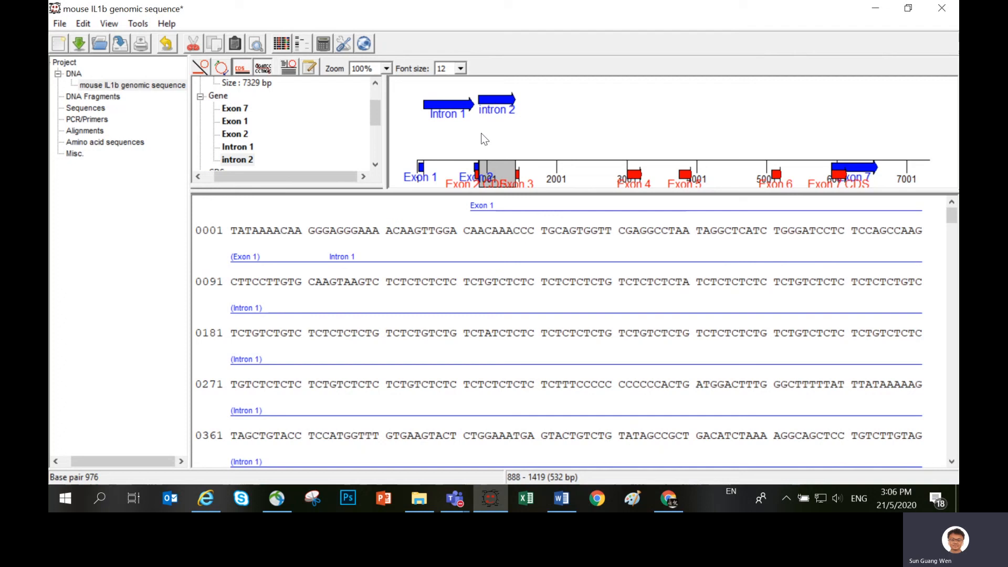
{"action": "left_click", "coordinate": [420, 171]}
{"action": "left_click_drag", "start_coordinate": [420, 170], "coordinate": [421, 139]}
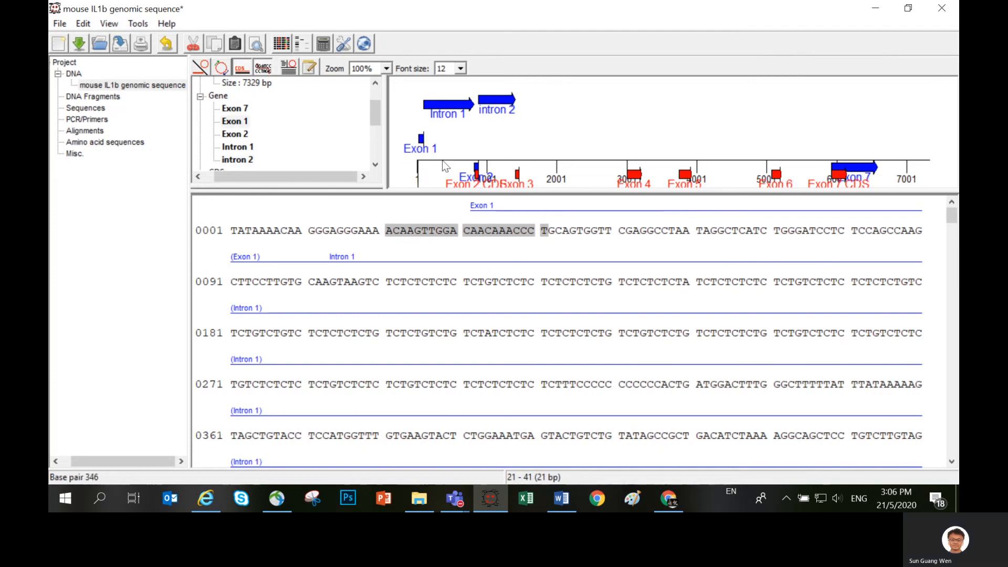
{"action": "left_click_drag", "start_coordinate": [475, 171], "coordinate": [476, 146]}
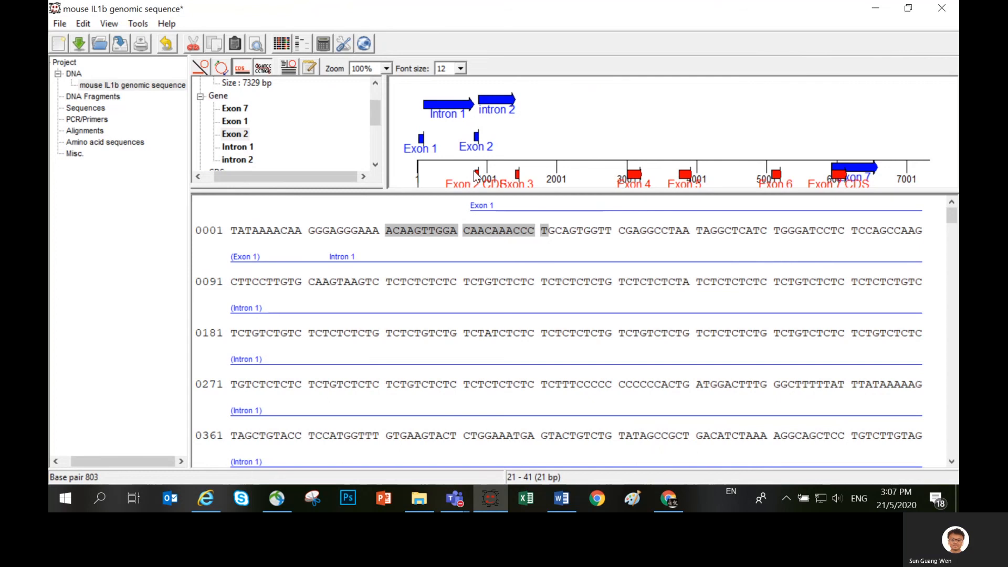
{"action": "left_click_drag", "start_coordinate": [517, 173], "coordinate": [517, 137]}
{"action": "left_click_drag", "start_coordinate": [654, 181], "coordinate": [649, 142]}
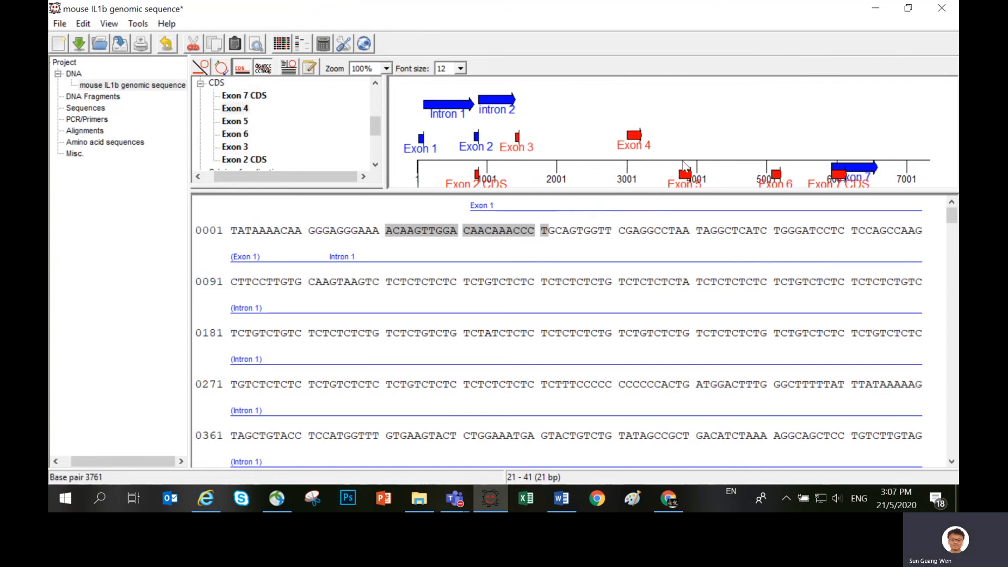
{"action": "left_click_drag", "start_coordinate": [676, 182], "coordinate": [676, 143]}
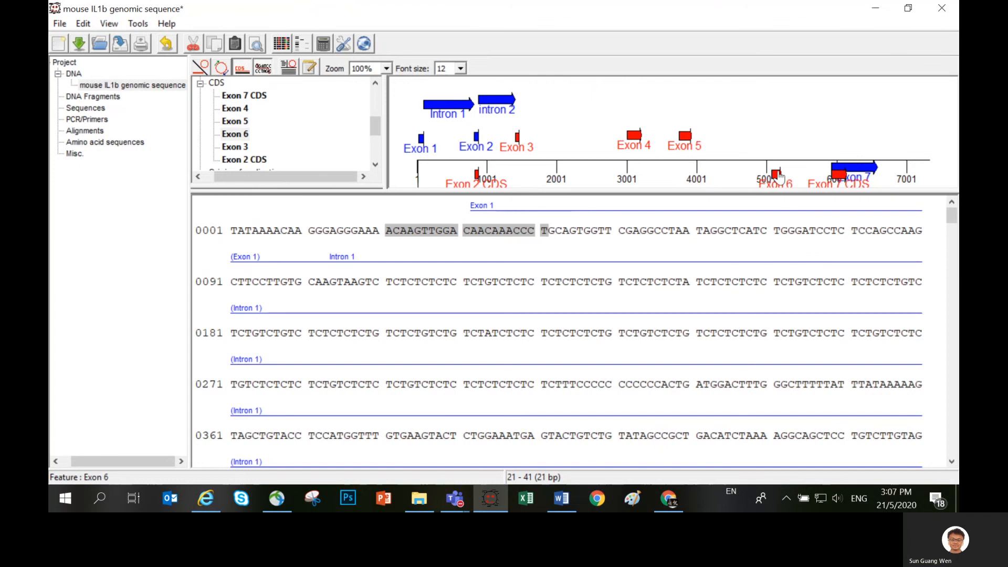
{"action": "left_click_drag", "start_coordinate": [776, 175], "coordinate": [776, 138]}
{"action": "mouse_move", "coordinate": [842, 180]}
{"action": "left_mouse_down"}
{"action": "mouse_move", "coordinate": [840, 137]}
{"action": "mouse_move", "coordinate": [855, 142]}
{"action": "left_mouse_up"}
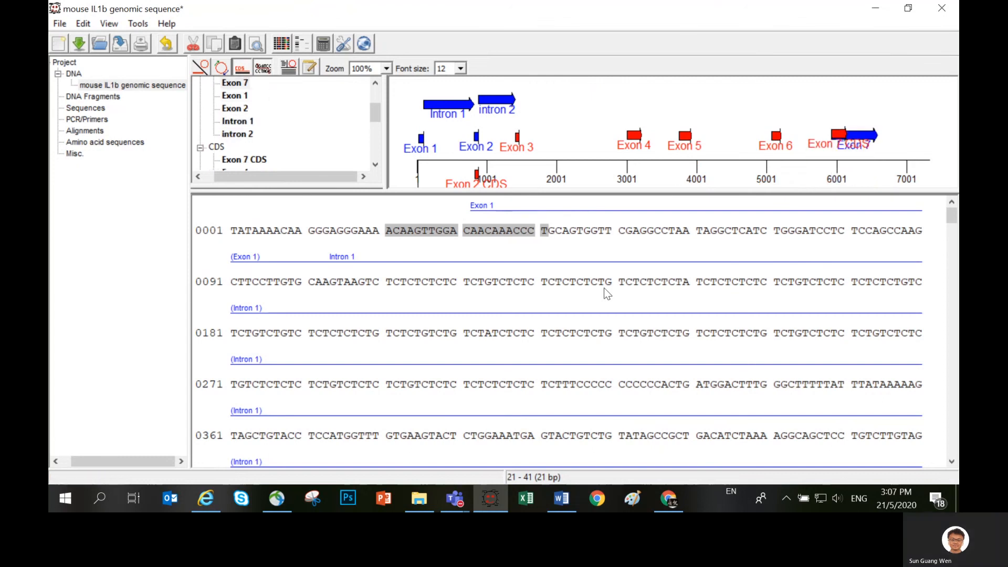
Step: Select the genomic bases between the end of Exon 3 and the start of Exon 4, 1469–3012
{"action": "left_click", "coordinate": [713, 282]}
{"action": "left_click_drag", "start_coordinate": [952, 215], "coordinate": [954, 268]}
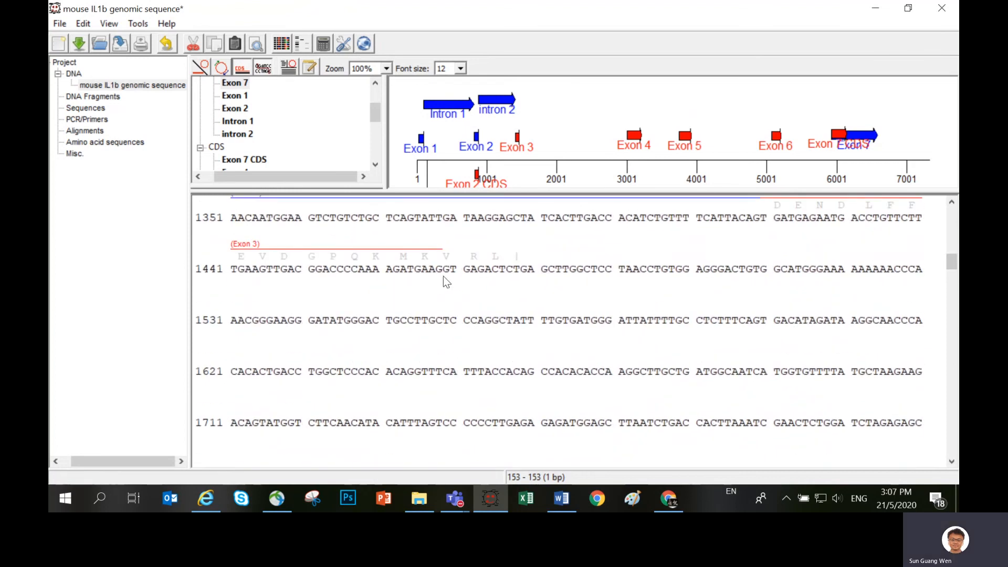
{"action": "left_click_drag", "start_coordinate": [445, 278], "coordinate": [545, 300]}
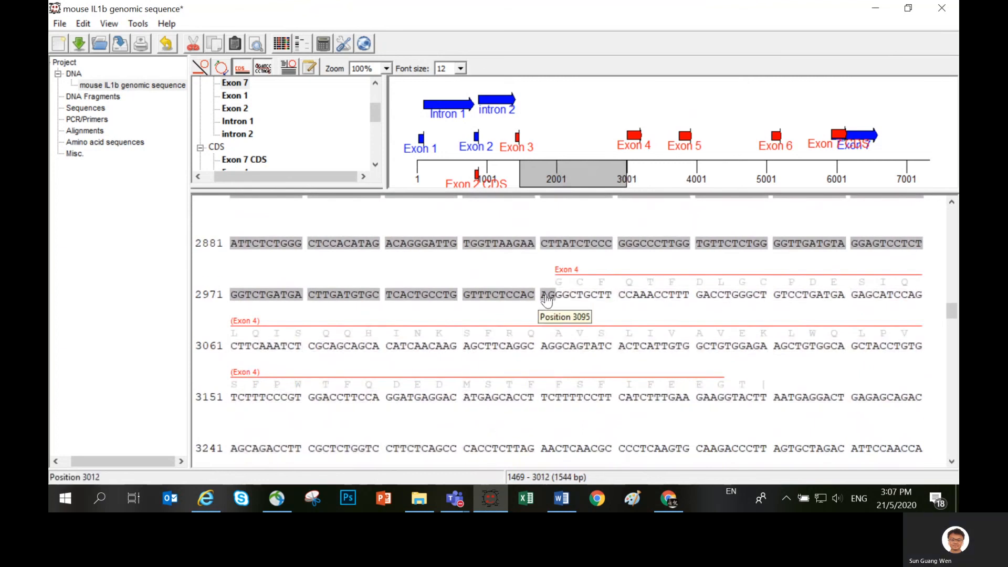
Step: Turn the selected bases 1469–3012 into a new gene feature named Intron 3
{"action": "right_click", "coordinate": [501, 246]}
{"action": "mouse_move", "coordinate": [571, 334]}
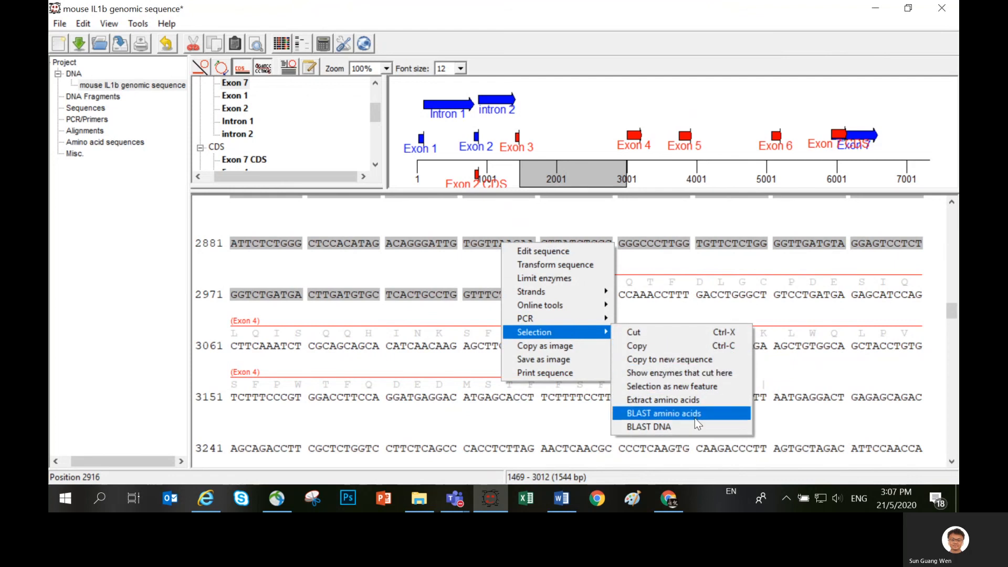
{"action": "left_click", "coordinate": [688, 389]}
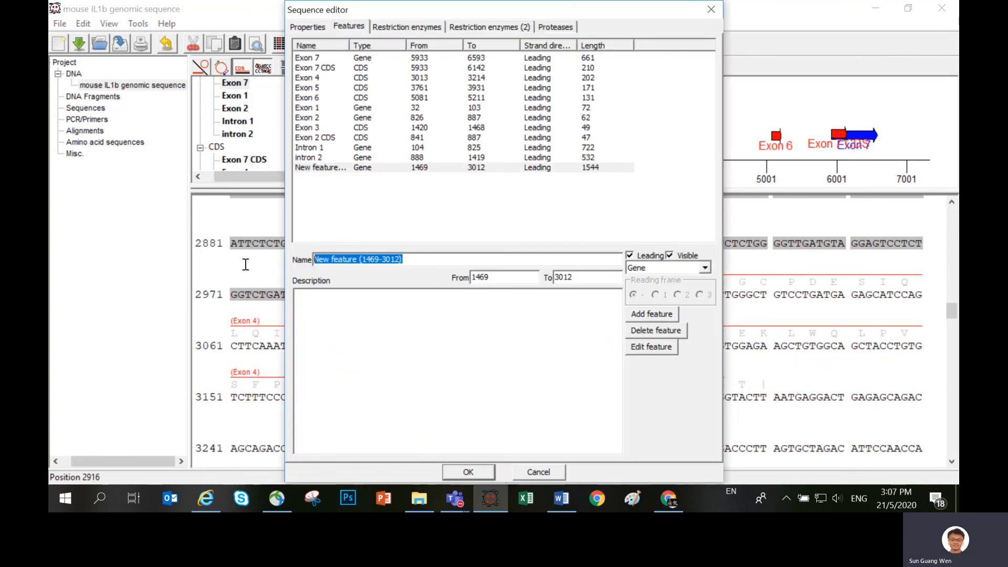
{"action": "type", "text": "I"}
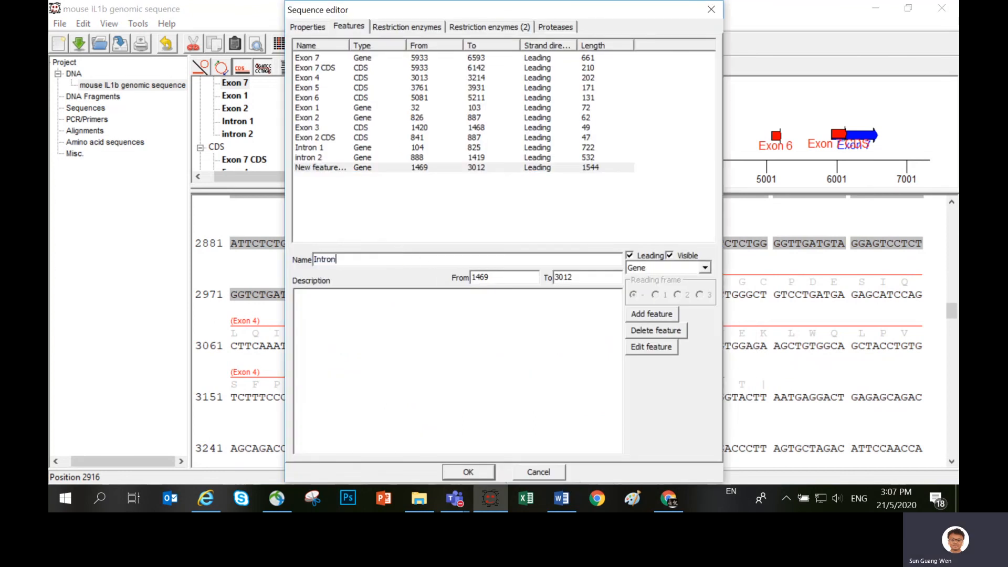
{"action": "type", "text": "ntron 3"}
{"action": "left_click", "coordinate": [468, 472]}
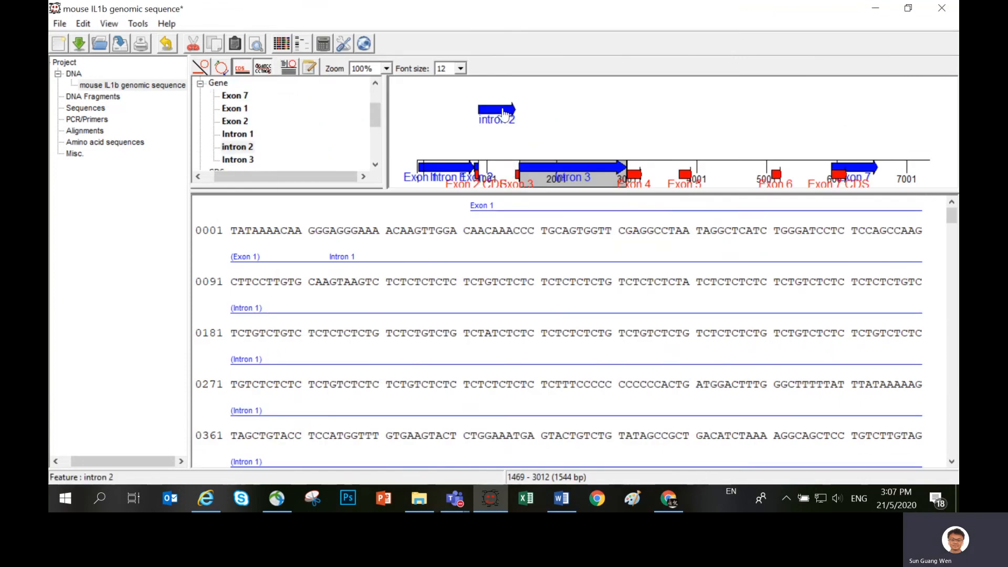
Step: Line up Introns 1 to 3 in a row high above the map axis, and raise Exon 4 and Exon 5 to just below that row
{"action": "left_click_drag", "start_coordinate": [560, 173], "coordinate": [561, 108]}
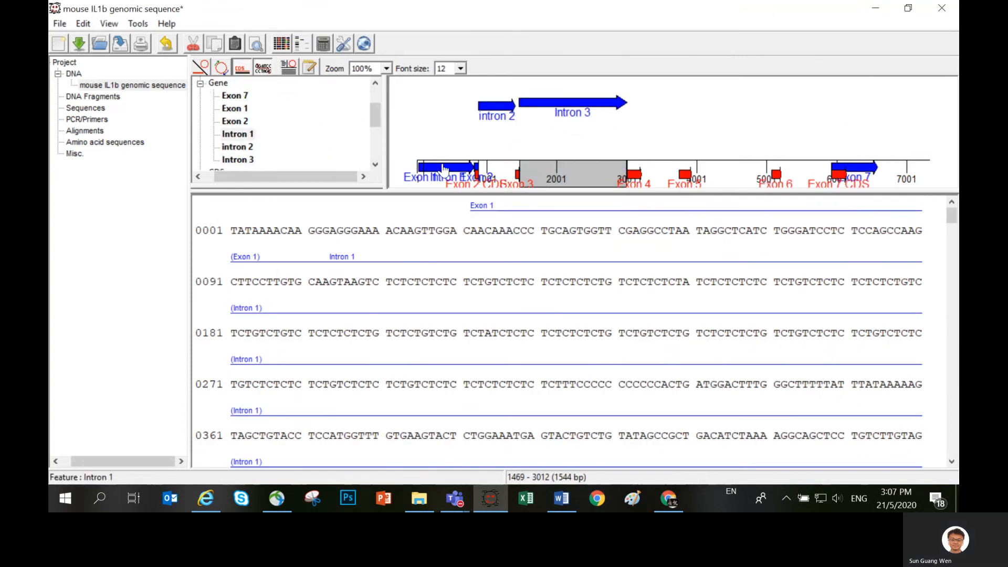
{"action": "left_click_drag", "start_coordinate": [444, 171], "coordinate": [450, 117]}
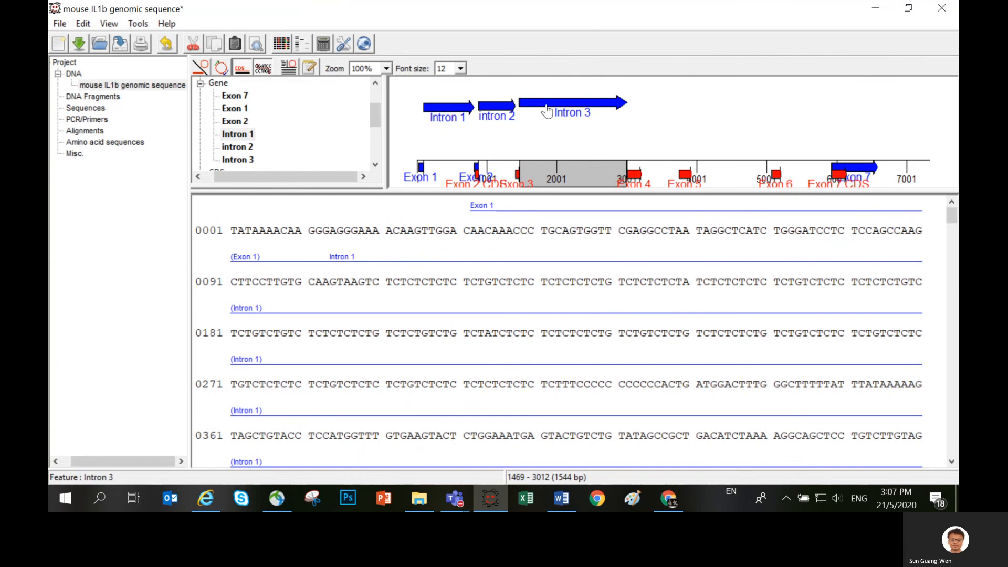
{"action": "left_click_drag", "start_coordinate": [546, 110], "coordinate": [547, 112]}
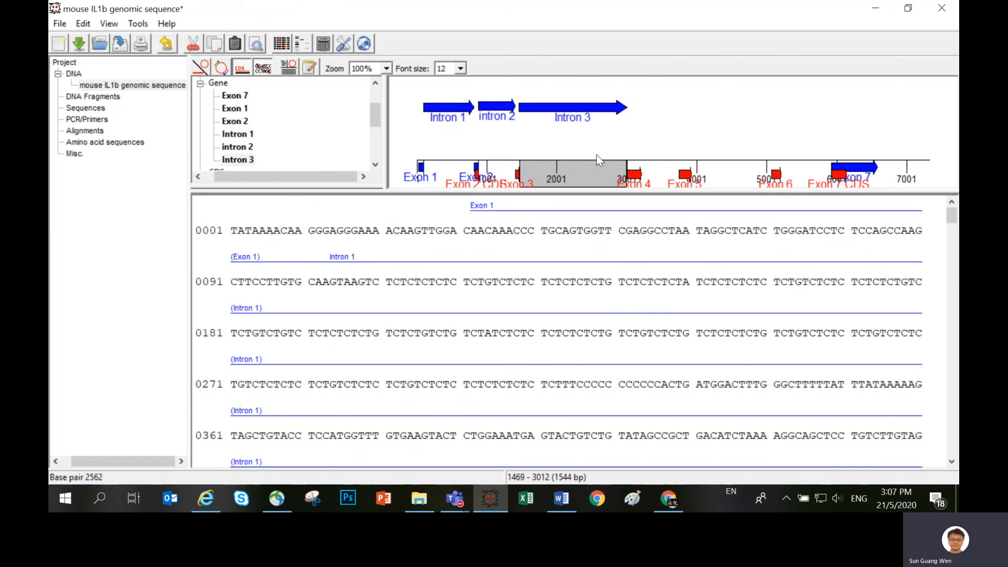
{"action": "left_click_drag", "start_coordinate": [633, 174], "coordinate": [634, 129]}
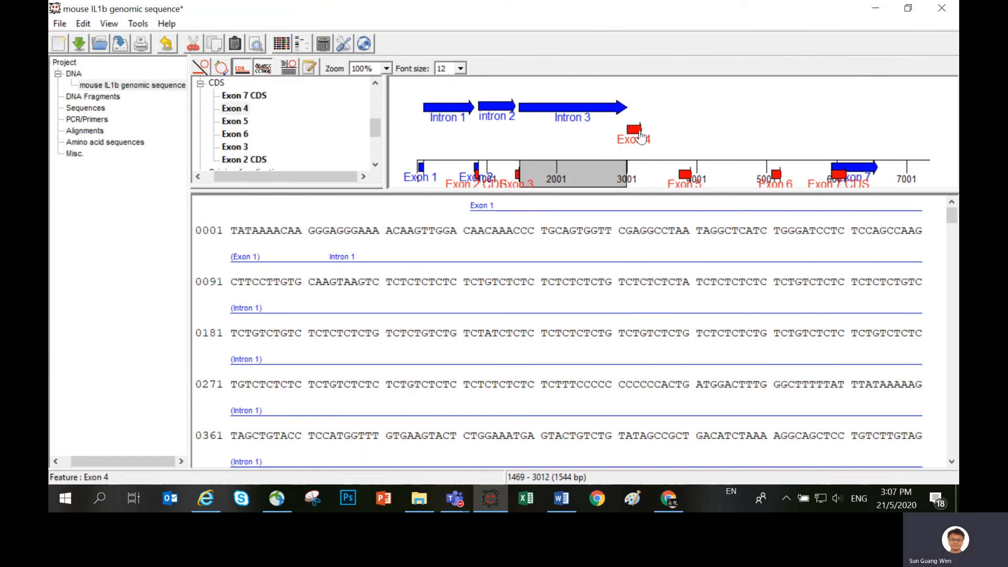
{"action": "left_click_drag", "start_coordinate": [686, 175], "coordinate": [685, 130]}
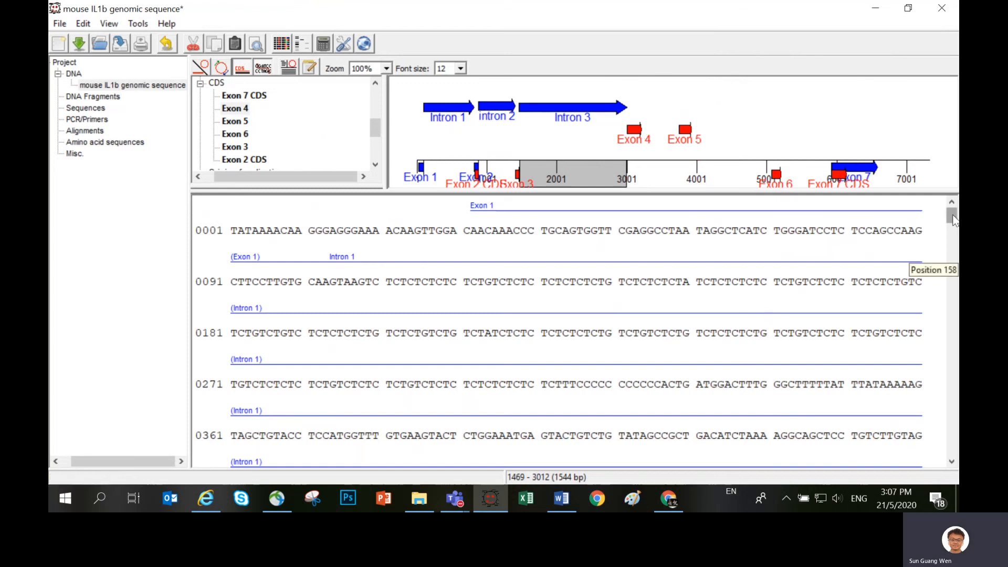
Step: Select the genomic bases between the end of Exon 4 and the start of Exon 5, 3215–3760
{"action": "left_click_drag", "start_coordinate": [953, 216], "coordinate": [953, 308]}
{"action": "left_click", "coordinate": [562, 323]}
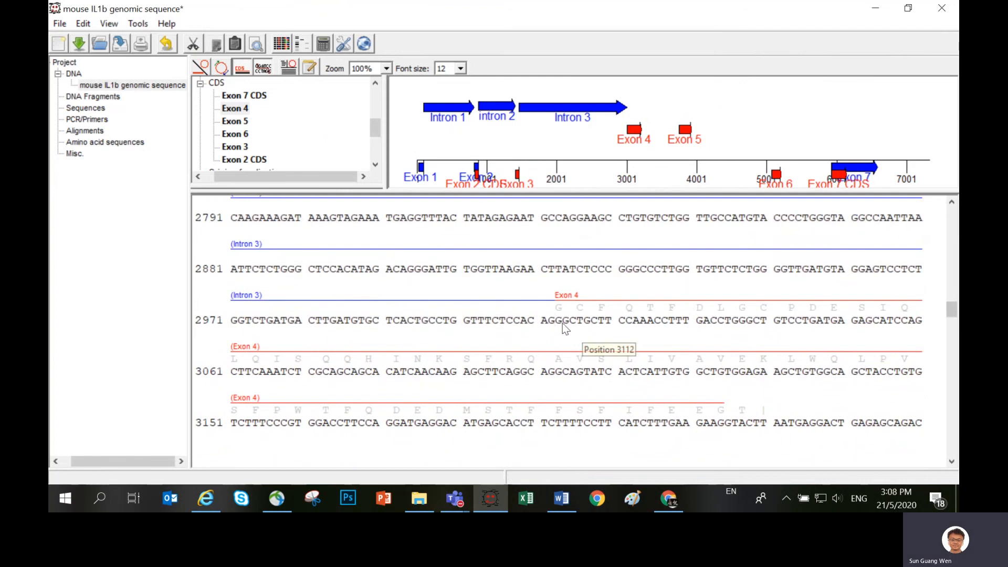
{"action": "left_click_drag", "start_coordinate": [558, 323], "coordinate": [613, 324]}
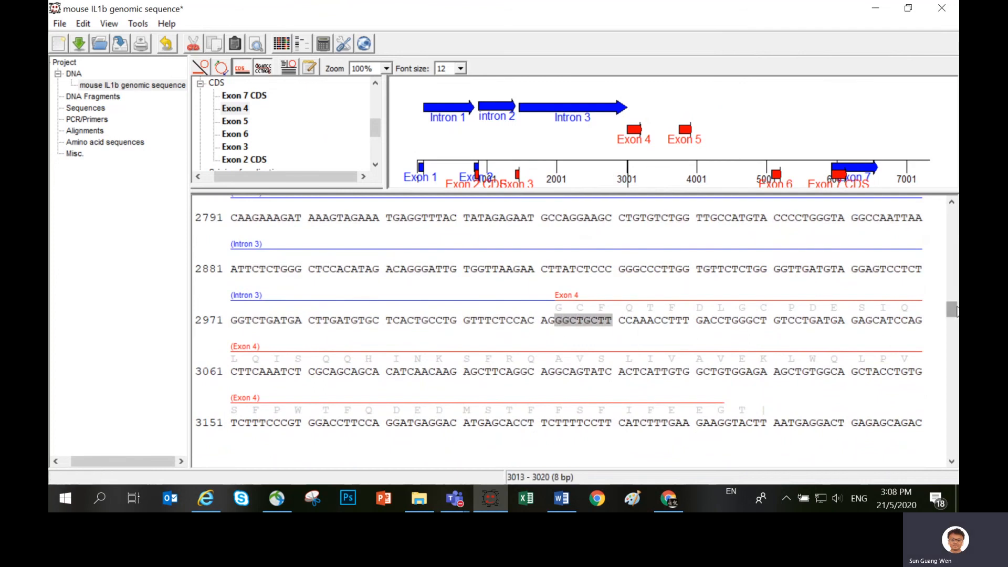
{"action": "left_click_drag", "start_coordinate": [957, 311], "coordinate": [957, 317]}
{"action": "left_click", "coordinate": [728, 334]}
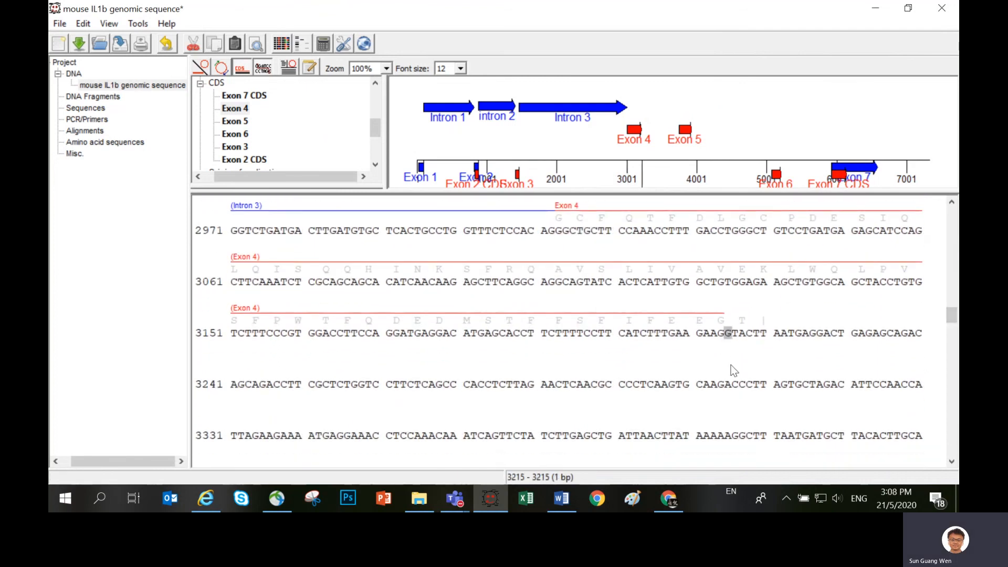
{"action": "left_click", "coordinate": [700, 434], "text": "shift"}
{"action": "scroll", "coordinate": [691, 457], "scroll_direction": "down", "scroll_amount": 2}
{"action": "left_click_drag", "start_coordinate": [690, 413], "coordinate": [768, 358]}
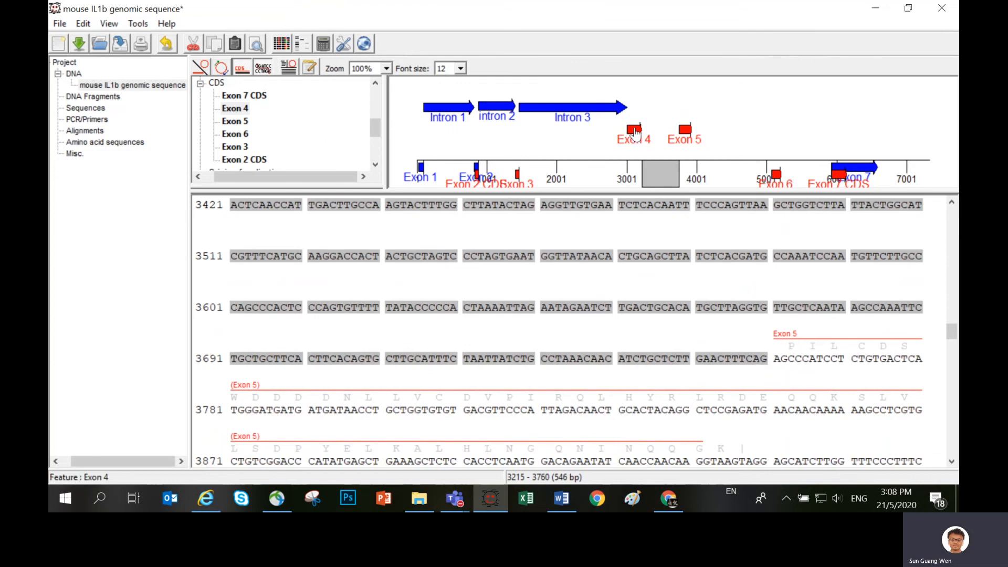
Step: Copy the selected bases 3215–3760 to a new sequence and switch back to the mouse IL1b genomic sequence
{"action": "right_click", "coordinate": [667, 304]}
{"action": "mouse_move", "coordinate": [725, 394]}
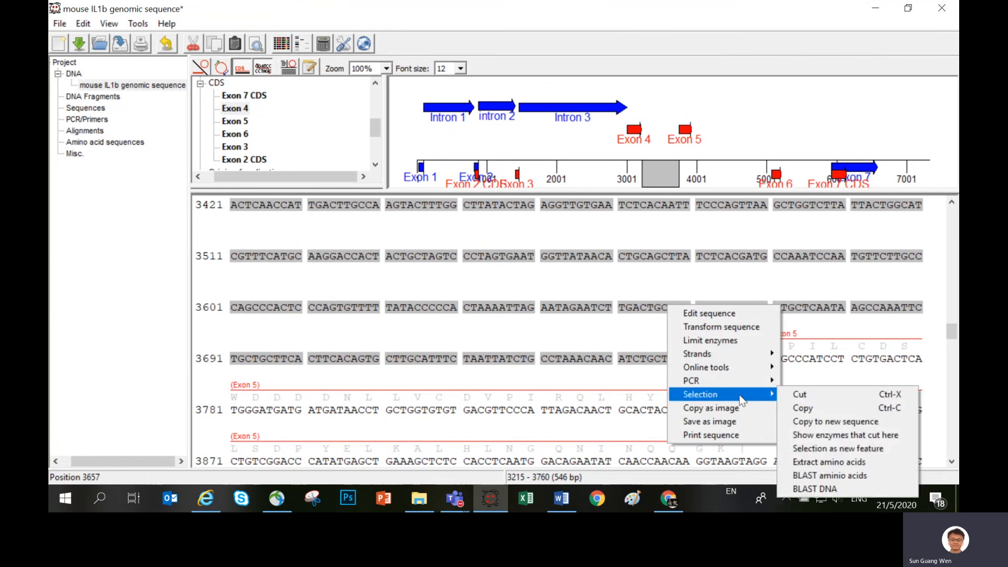
{"action": "left_click", "coordinate": [831, 421]}
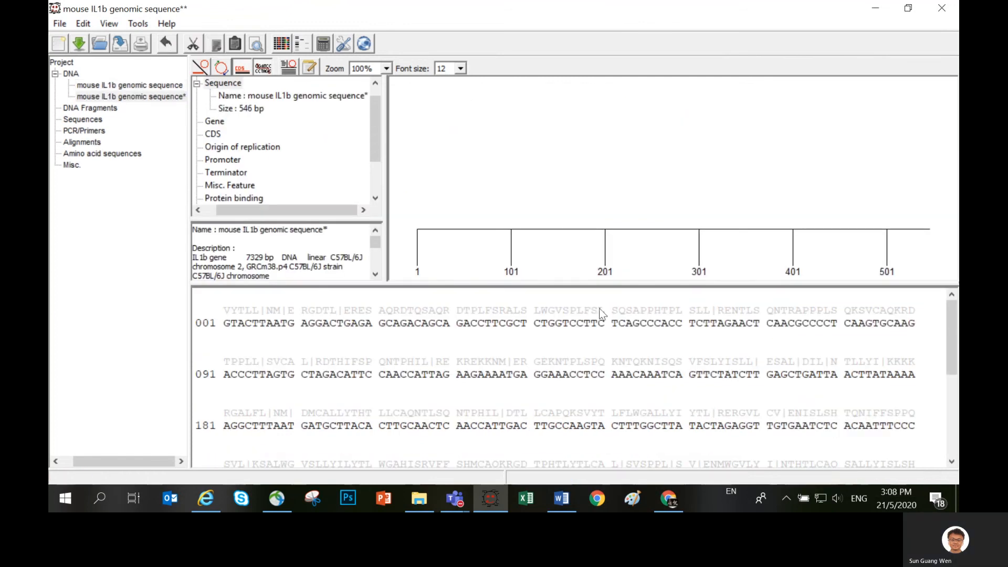
{"action": "left_click", "coordinate": [137, 84]}
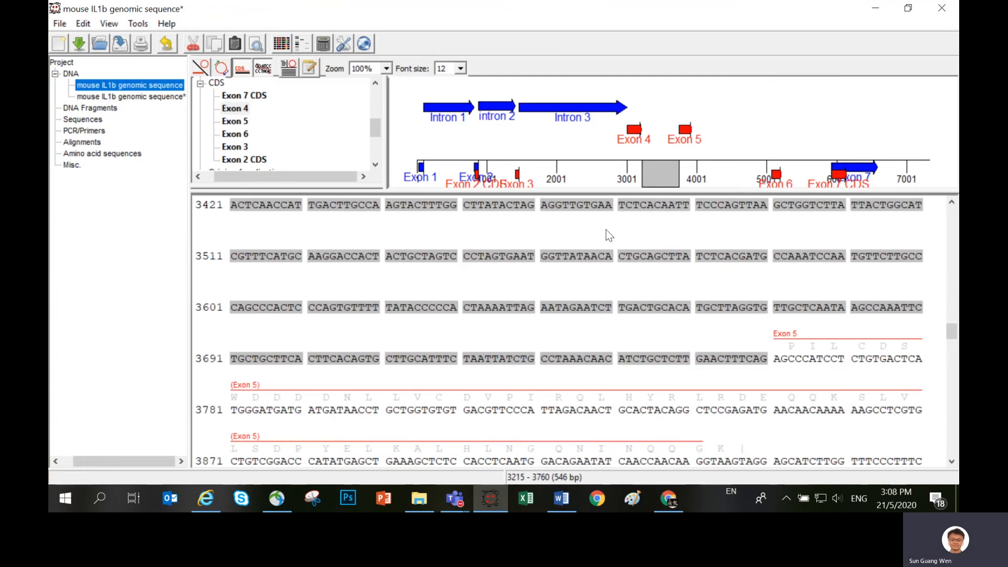
Step: Turn the selected bases 3215–3760 into a new gene feature named Intron 4
{"action": "right_click", "coordinate": [674, 313]}
{"action": "mouse_move", "coordinate": [737, 398]}
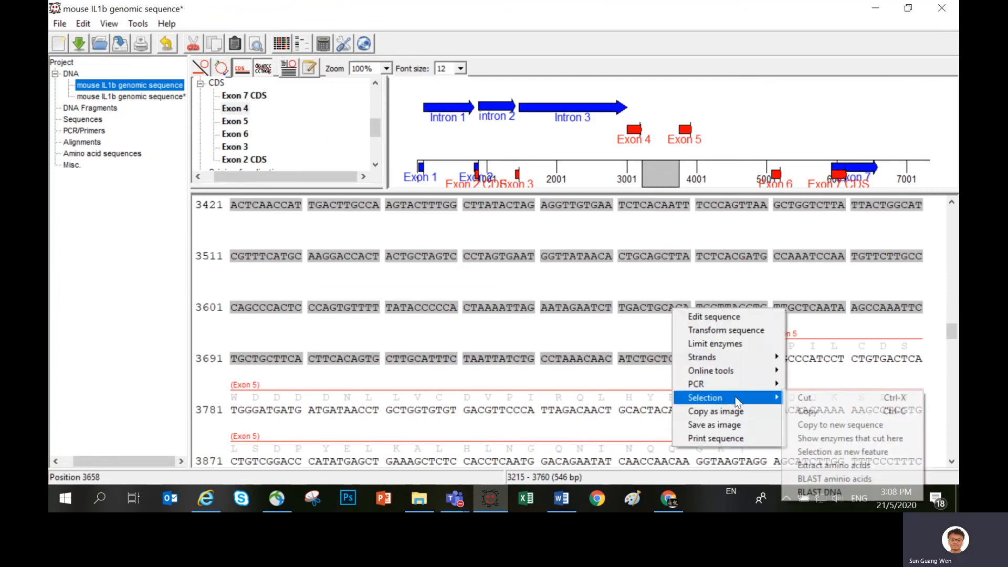
{"action": "left_click", "coordinate": [870, 454]}
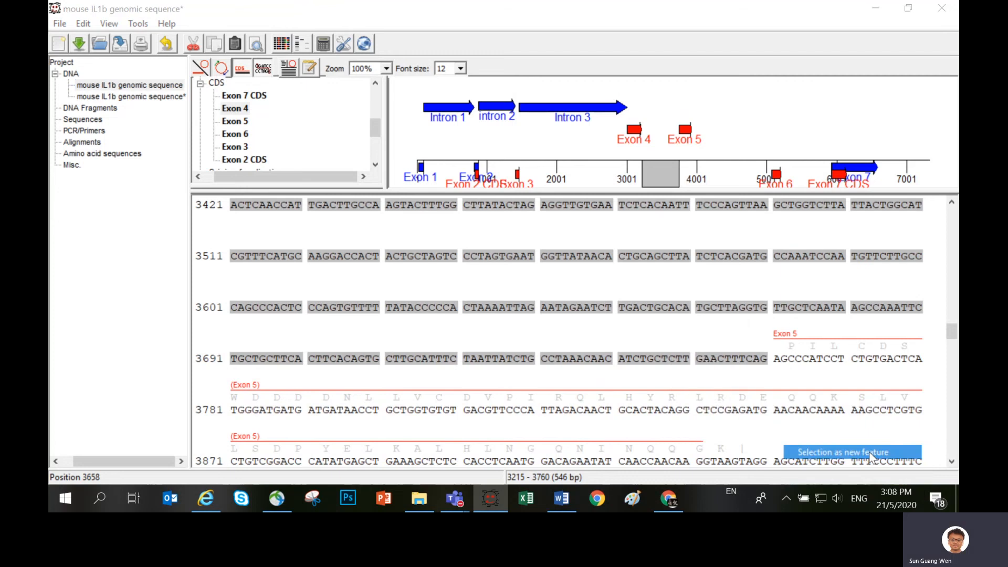
{"action": "left_click_drag", "start_coordinate": [449, 259], "coordinate": [313, 259]}
{"action": "key", "text": "BackSpace"}
{"action": "type", "text": "Intron "}
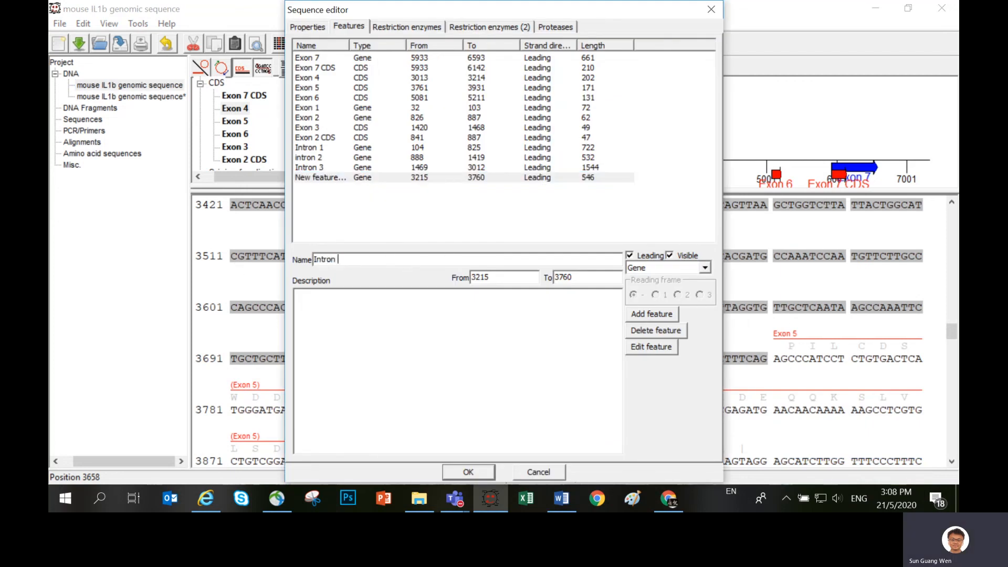
{"action": "type", "text": "4"}
{"action": "left_click", "coordinate": [467, 472]}
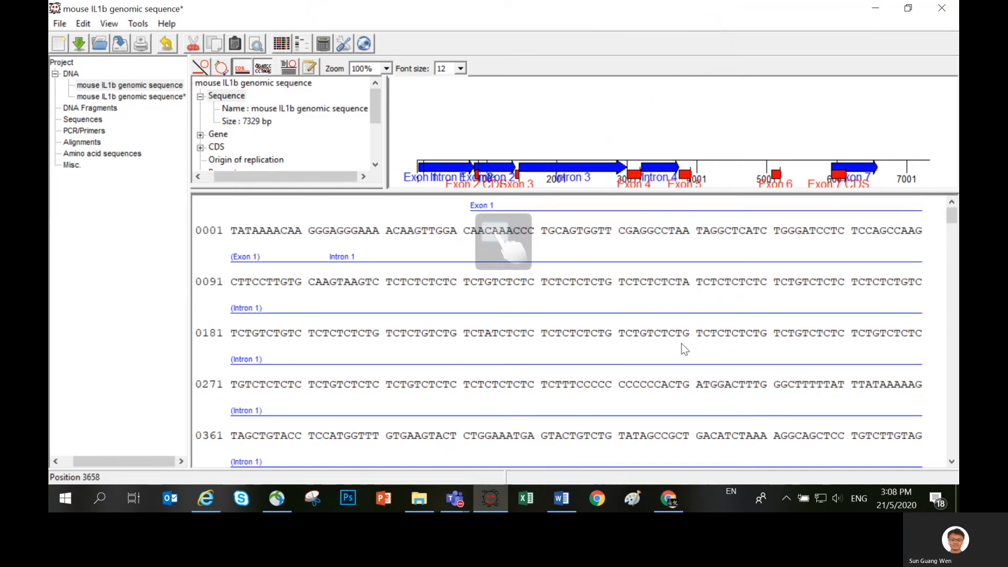
Step: Raise Intron 4 and Exon 5 above the map axis, then select the bases between Exon 5 and Exon 6, 3932–5080
{"action": "left_click_drag", "start_coordinate": [663, 160], "coordinate": [663, 106]}
{"action": "left_click_drag", "start_coordinate": [687, 175], "coordinate": [687, 137]}
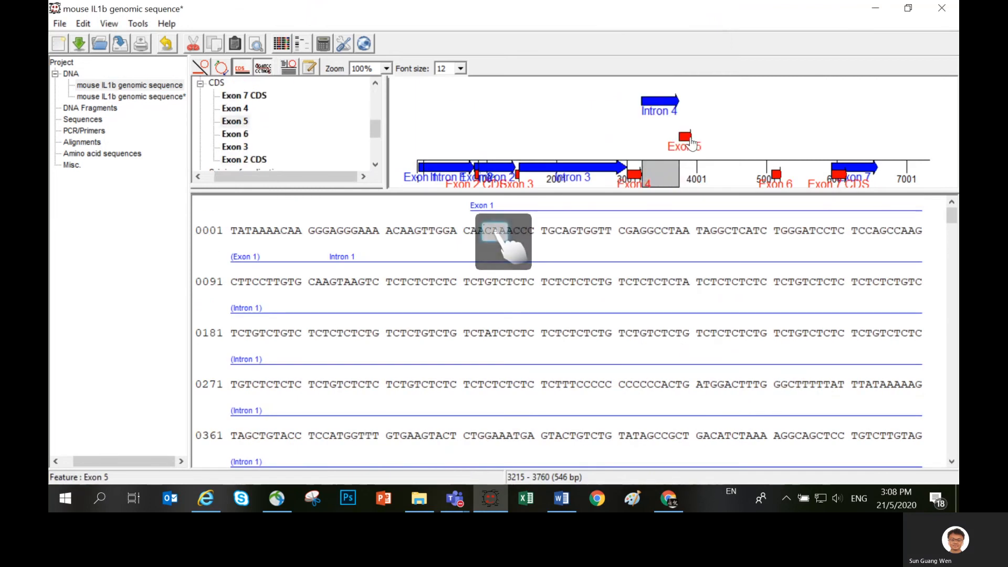
{"action": "right_click", "coordinate": [691, 136]}
{"action": "mouse_move", "coordinate": [735, 191]}
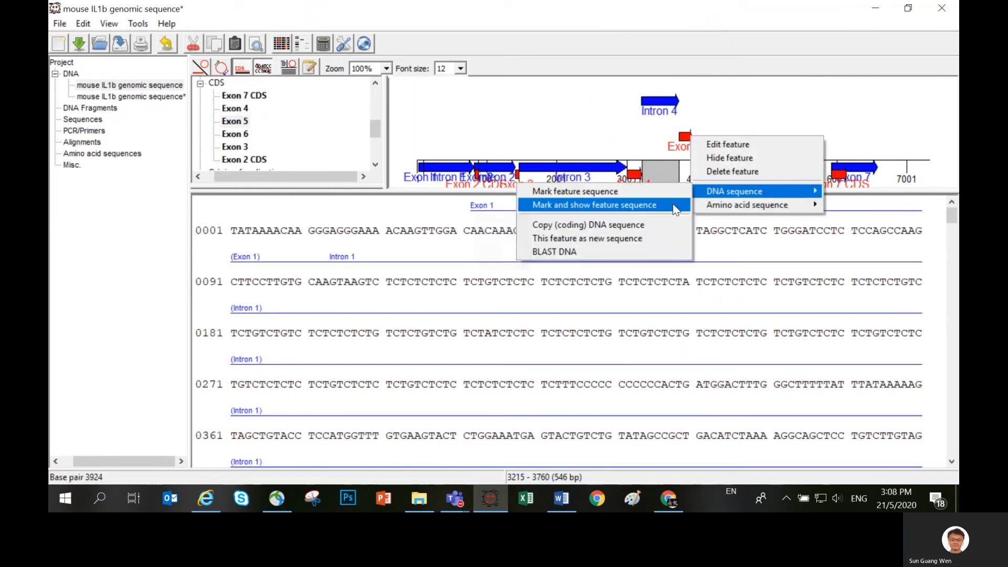
{"action": "left_click", "coordinate": [630, 204]}
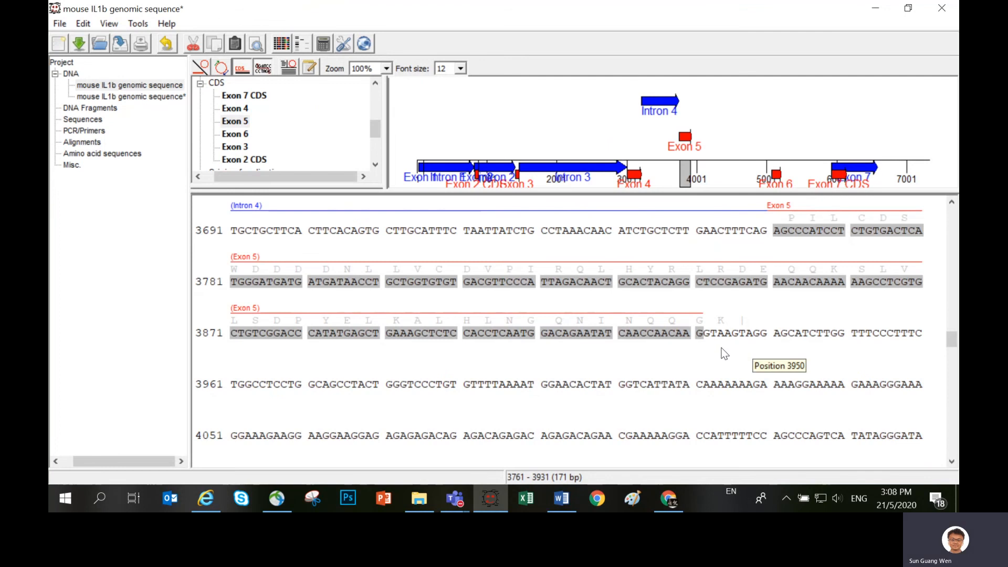
{"action": "left_click_drag", "start_coordinate": [705, 336], "coordinate": [664, 441]}
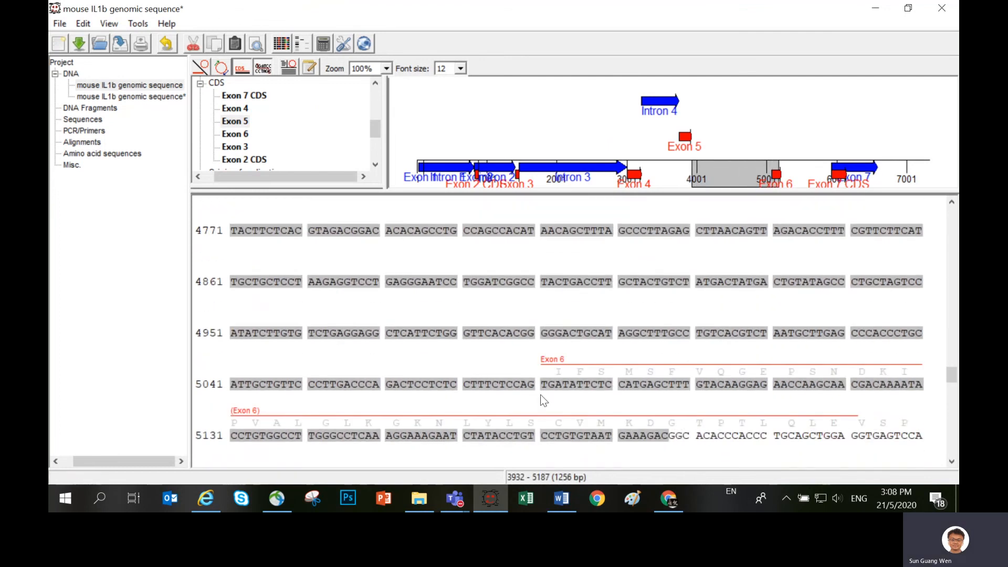
{"action": "left_click_drag", "start_coordinate": [541, 395], "coordinate": [536, 388]}
Step: Turn the selected bases 3932–5080 into a new gene feature named Intron 5
{"action": "right_click", "coordinate": [512, 379]}
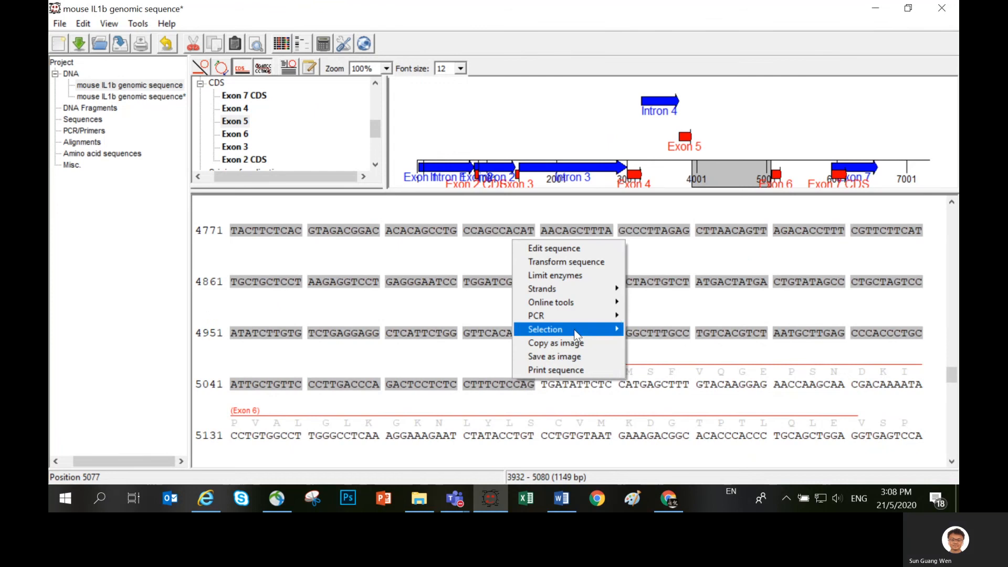
{"action": "mouse_move", "coordinate": [576, 334]}
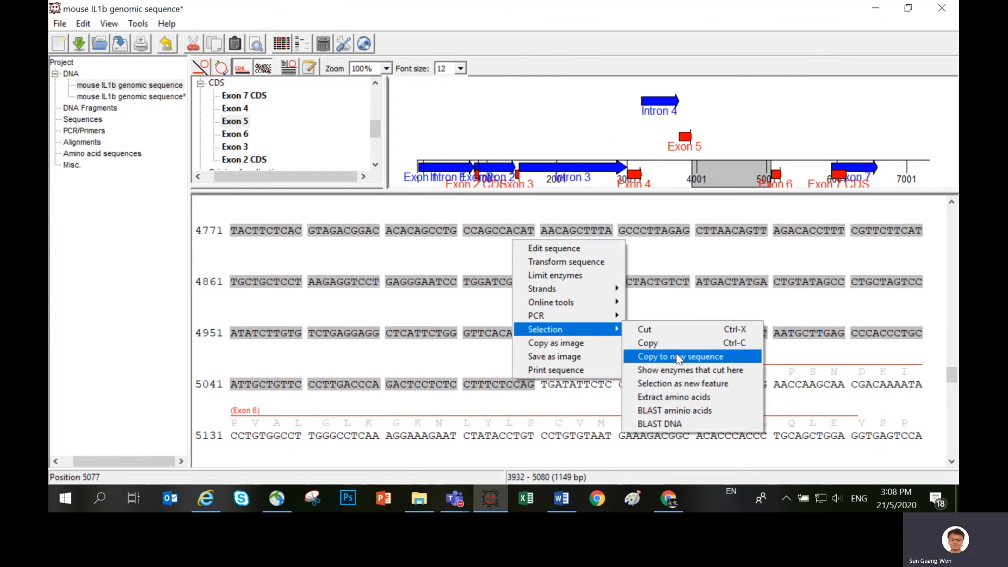
{"action": "left_click", "coordinate": [688, 383]}
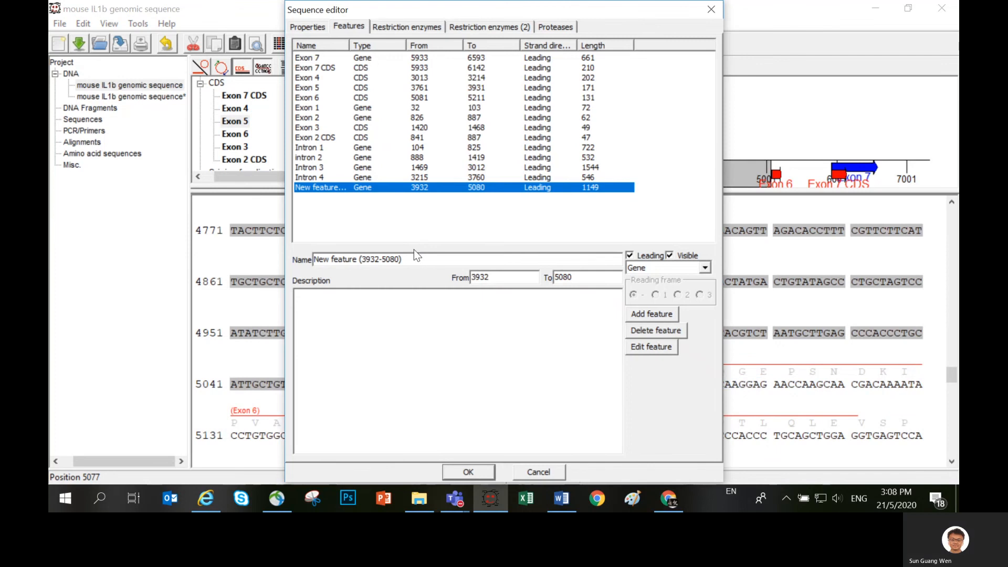
{"action": "left_click_drag", "start_coordinate": [409, 257], "coordinate": [240, 268]}
{"action": "type", "text": "Intron 5"}
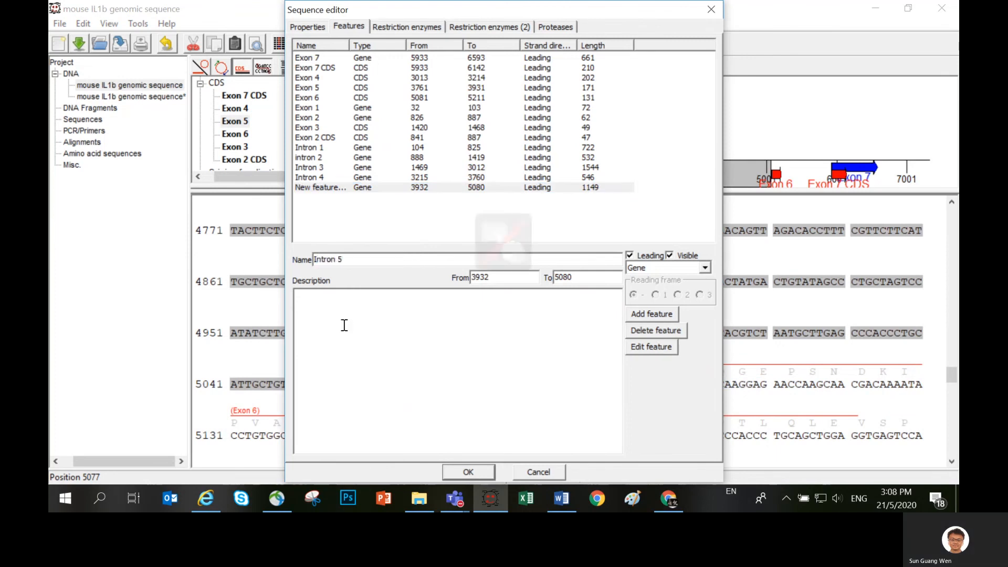
{"action": "left_click", "coordinate": [479, 472]}
Step: Raise Intron 4, Intron 5 and Exon 6 above the map axis
{"action": "left_click_drag", "start_coordinate": [663, 167], "coordinate": [663, 117]}
{"action": "left_click_drag", "start_coordinate": [727, 168], "coordinate": [727, 100]}
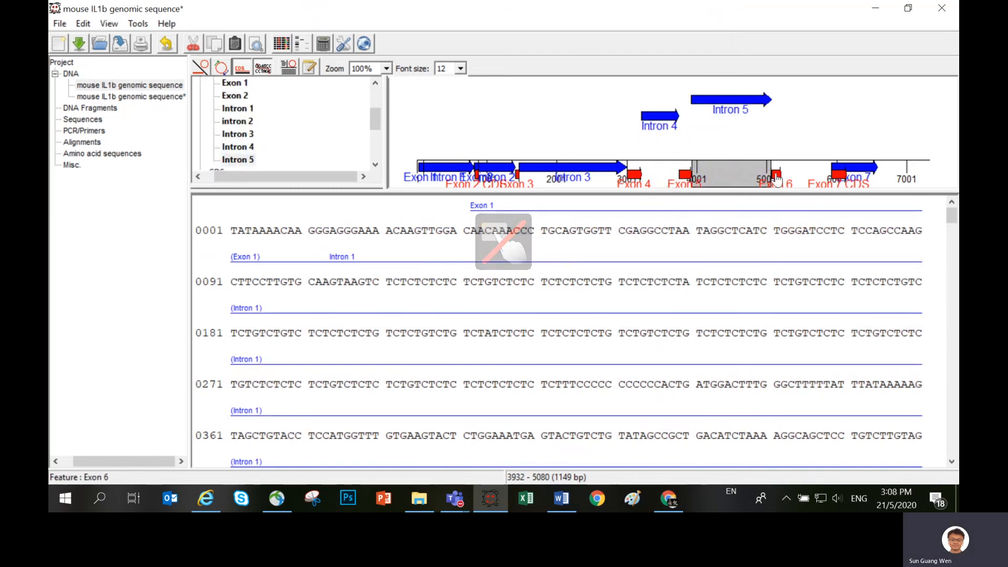
{"action": "left_click_drag", "start_coordinate": [783, 172], "coordinate": [783, 139]}
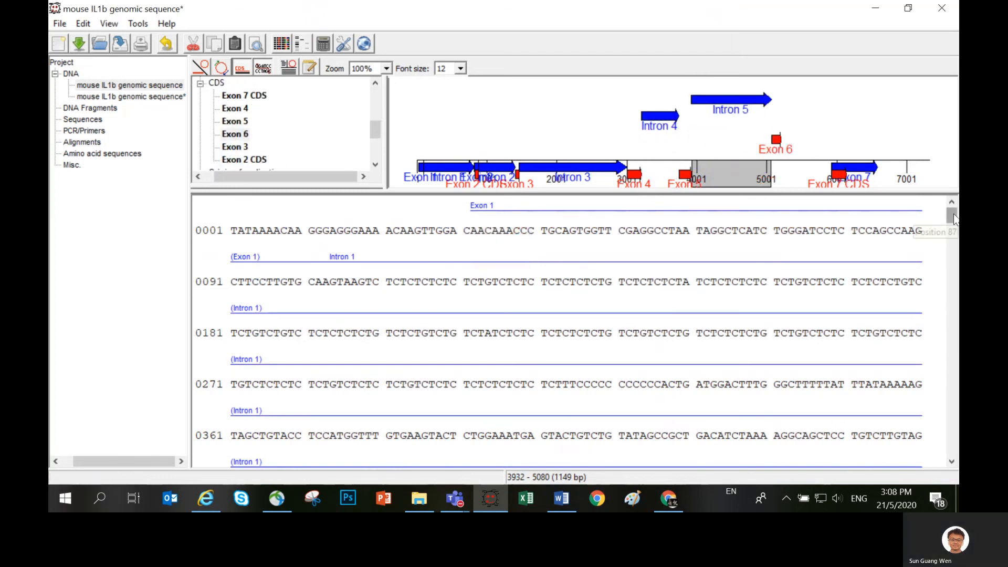
Step: Select the genomic bases between the end of Exon 6 and the start of Exon 7, 5212–5932
{"action": "left_click_drag", "start_coordinate": [954, 219], "coordinate": [958, 387]}
{"action": "left_click", "coordinate": [861, 300]}
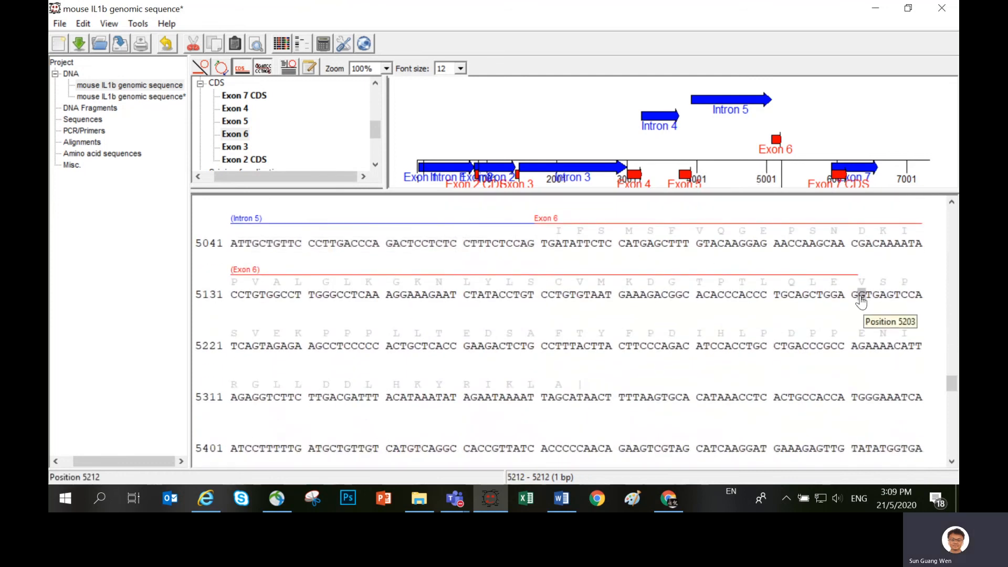
{"action": "mouse_move", "coordinate": [861, 326]}
{"action": "left_mouse_down"}
{"action": "mouse_move", "coordinate": [604, 452]}
{"action": "mouse_move", "coordinate": [593, 389]}
{"action": "mouse_move", "coordinate": [669, 481]}
{"action": "mouse_move", "coordinate": [780, 310]}
{"action": "mouse_move", "coordinate": [862, 313]}
{"action": "left_mouse_up"}
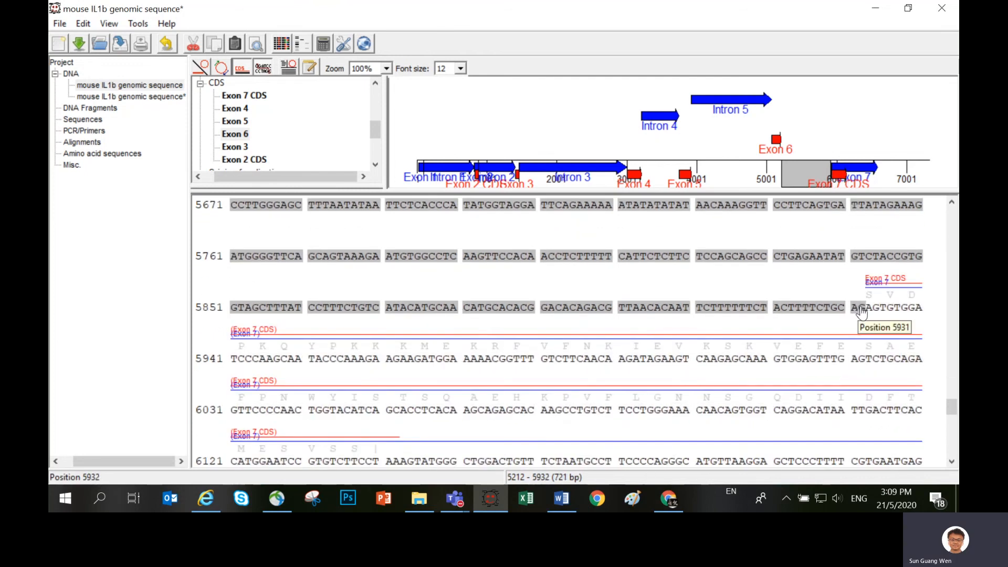
Step: Turn the selected bases 5212–5932 into a new gene feature named Intron 6
{"action": "right_click", "coordinate": [761, 311]}
{"action": "mouse_move", "coordinate": [822, 402]}
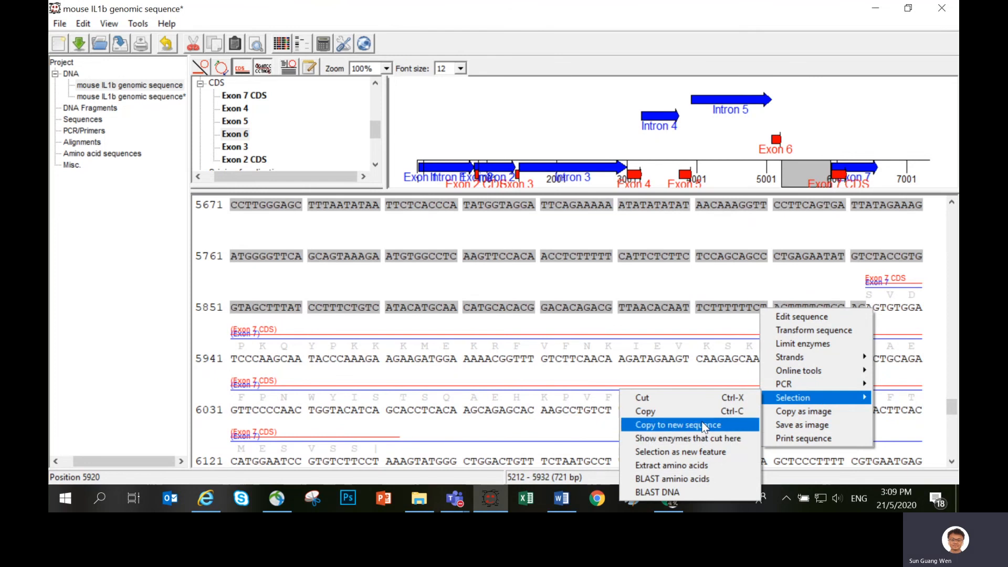
{"action": "left_click", "coordinate": [694, 453]}
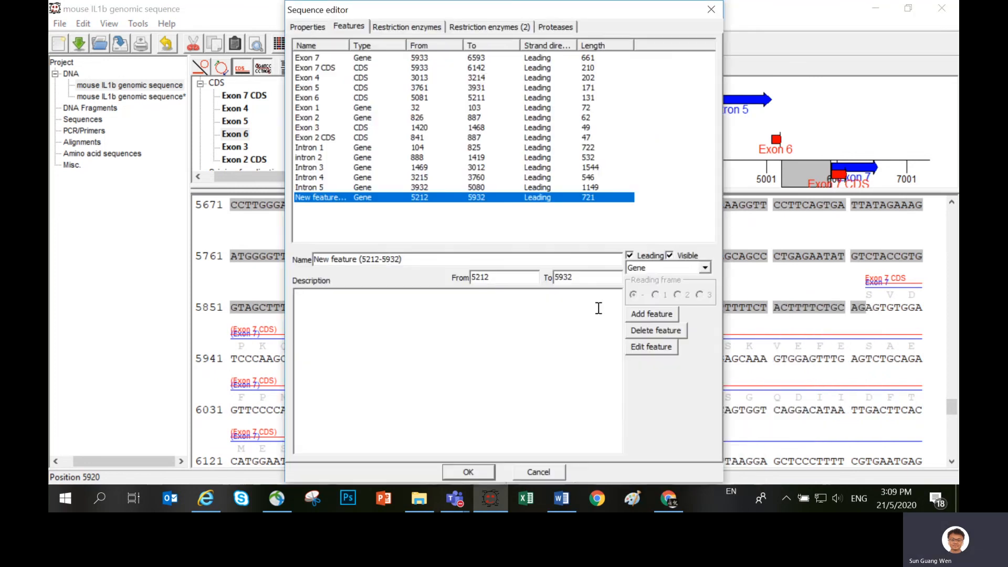
{"action": "left_click_drag", "start_coordinate": [404, 258], "coordinate": [316, 258]}
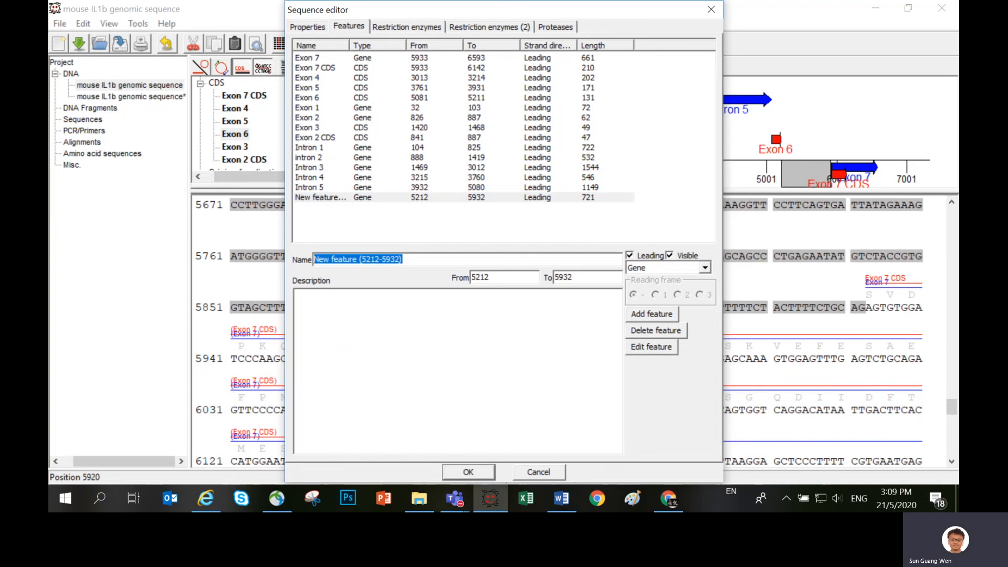
{"action": "key", "text": "BackSpace"}
{"action": "type", "text": "Int"}
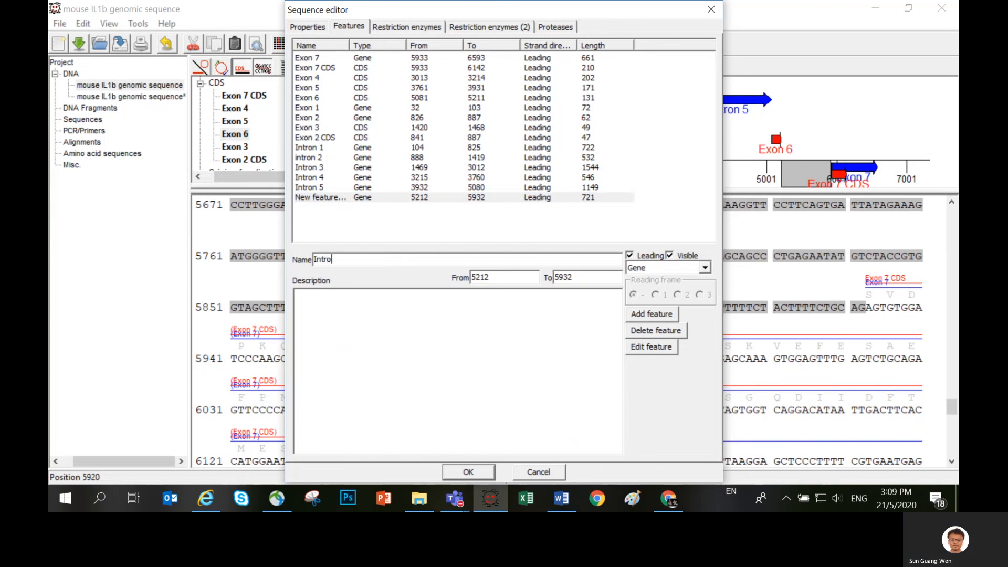
{"action": "type", "text": "ron 6"}
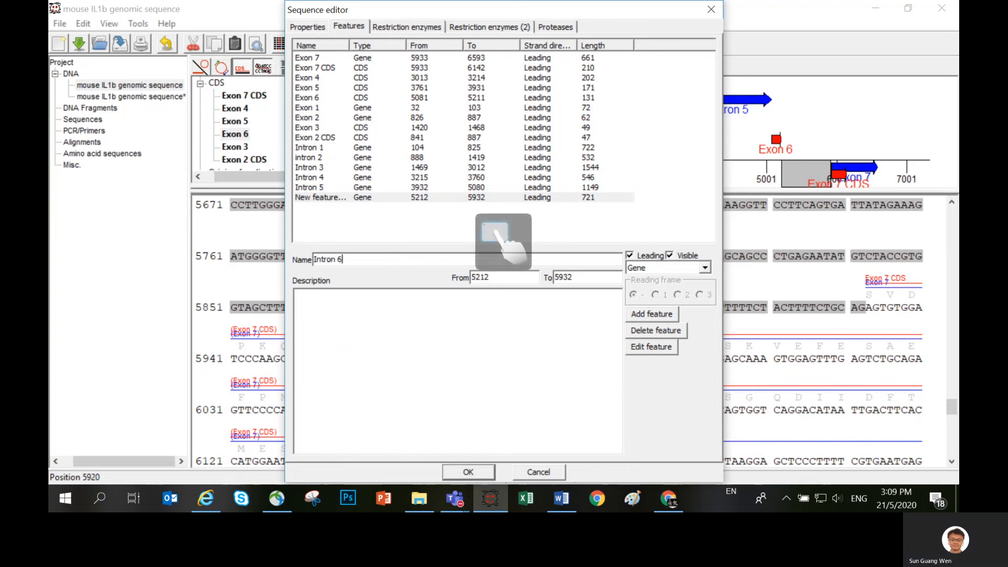
{"action": "left_click", "coordinate": [476, 471]}
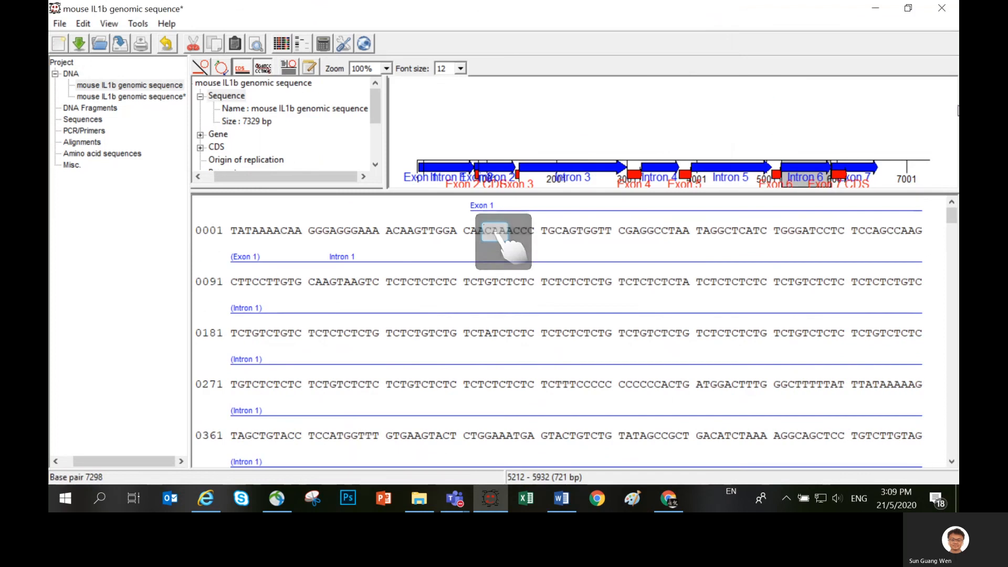
Step: Line up Introns 1 to 6 in one row high above the map axis
{"action": "left_click", "coordinate": [447, 171]}
{"action": "left_click_drag", "start_coordinate": [447, 171], "coordinate": [457, 109]}
{"action": "left_click_drag", "start_coordinate": [489, 169], "coordinate": [494, 104]}
{"action": "left_click_drag", "start_coordinate": [568, 173], "coordinate": [578, 111]}
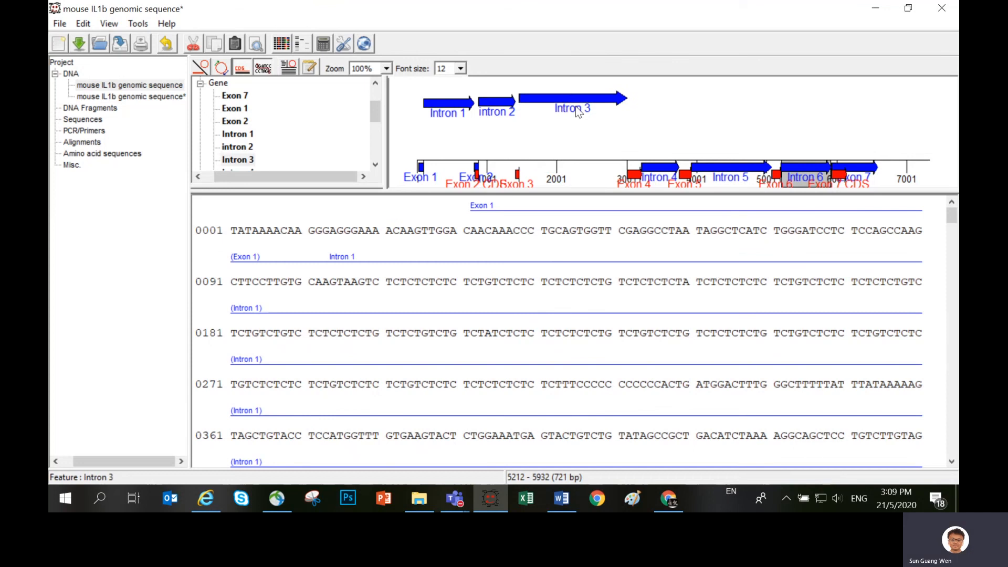
{"action": "left_click_drag", "start_coordinate": [667, 173], "coordinate": [660, 103]}
{"action": "left_click_drag", "start_coordinate": [731, 173], "coordinate": [733, 101]}
{"action": "left_click_drag", "start_coordinate": [816, 169], "coordinate": [812, 108]}
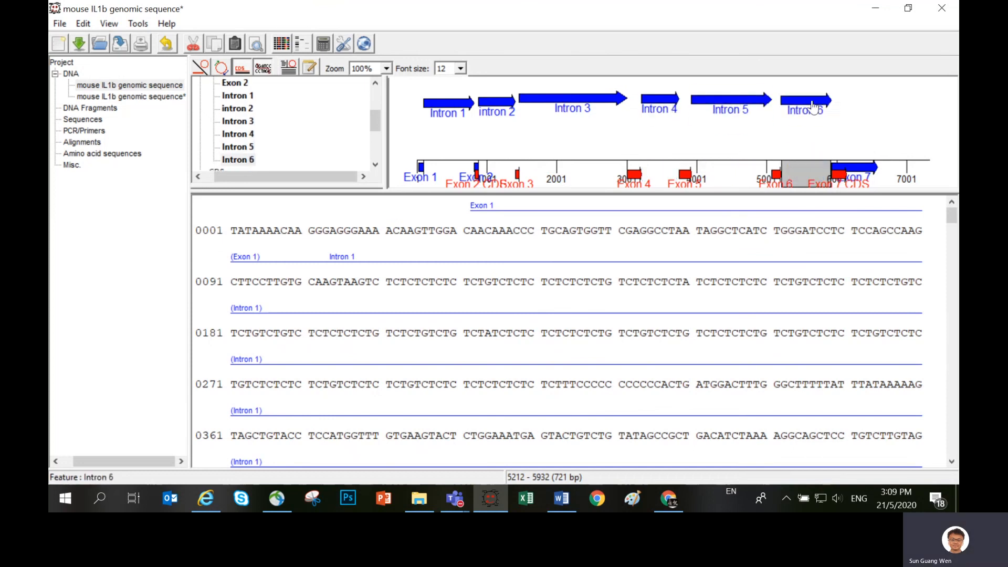
Step: Raise Exons 1 to 7, including the Exon 2 and Exon 7 CDS features, into a row just above the map axis
{"action": "left_click_drag", "start_coordinate": [867, 173], "coordinate": [862, 146]}
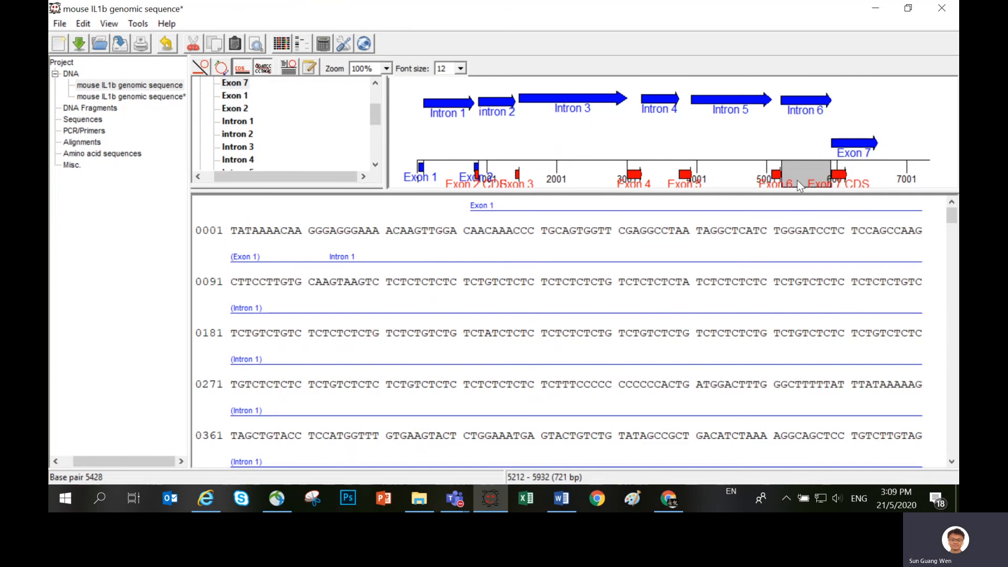
{"action": "left_click_drag", "start_coordinate": [776, 181], "coordinate": [776, 154]}
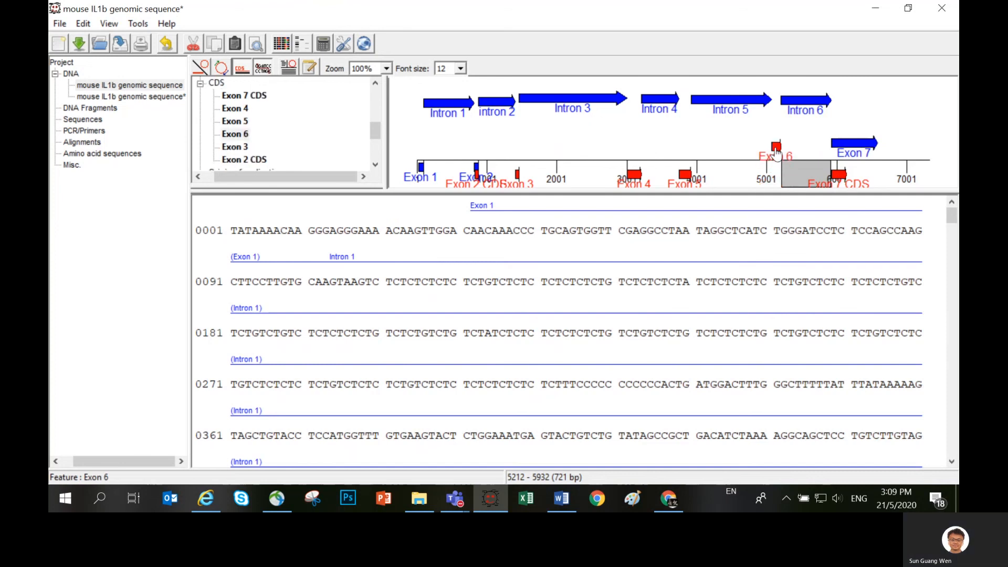
{"action": "left_click_drag", "start_coordinate": [685, 175], "coordinate": [685, 147]}
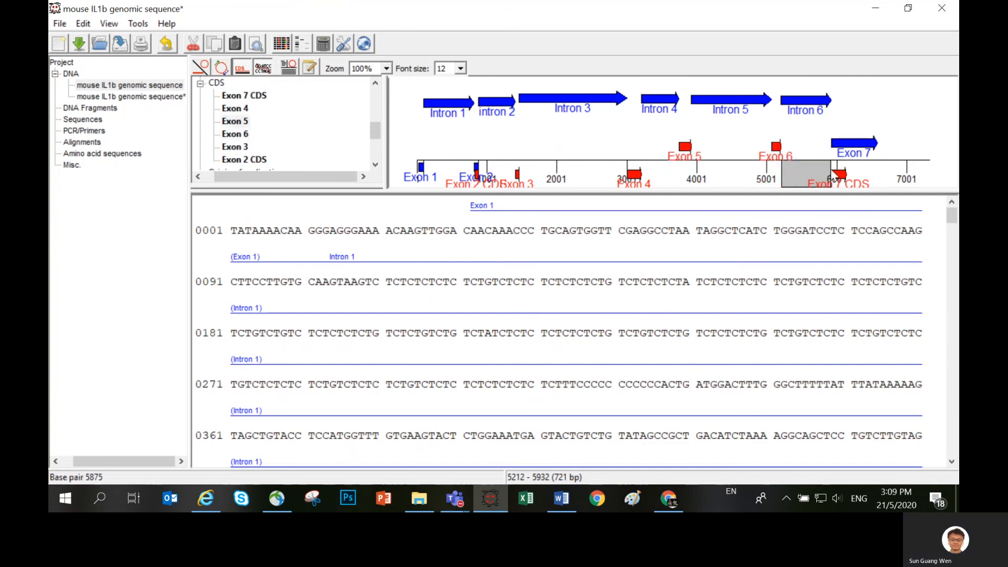
{"action": "left_click_drag", "start_coordinate": [834, 177], "coordinate": [845, 152]}
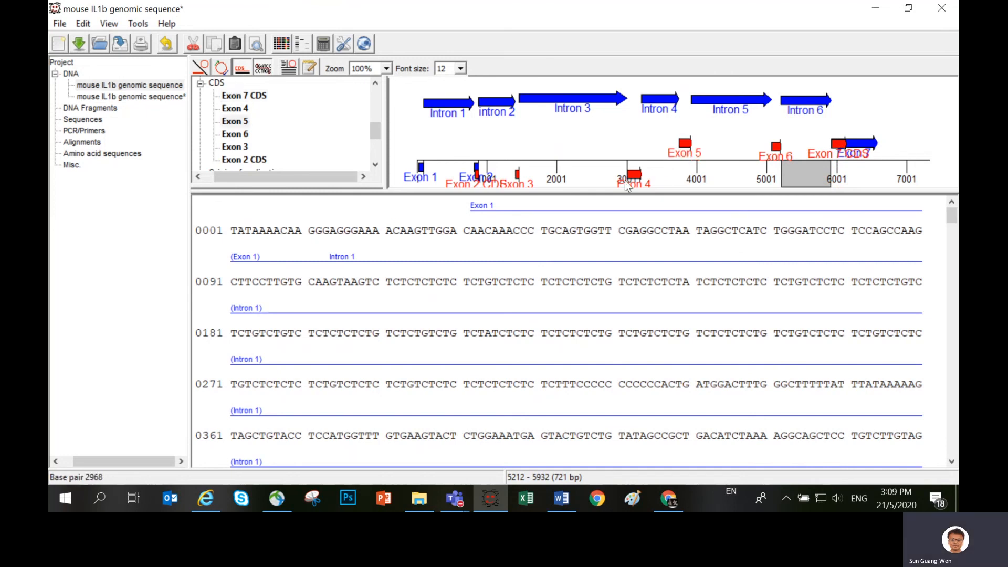
{"action": "left_click_drag", "start_coordinate": [634, 175], "coordinate": [633, 144]}
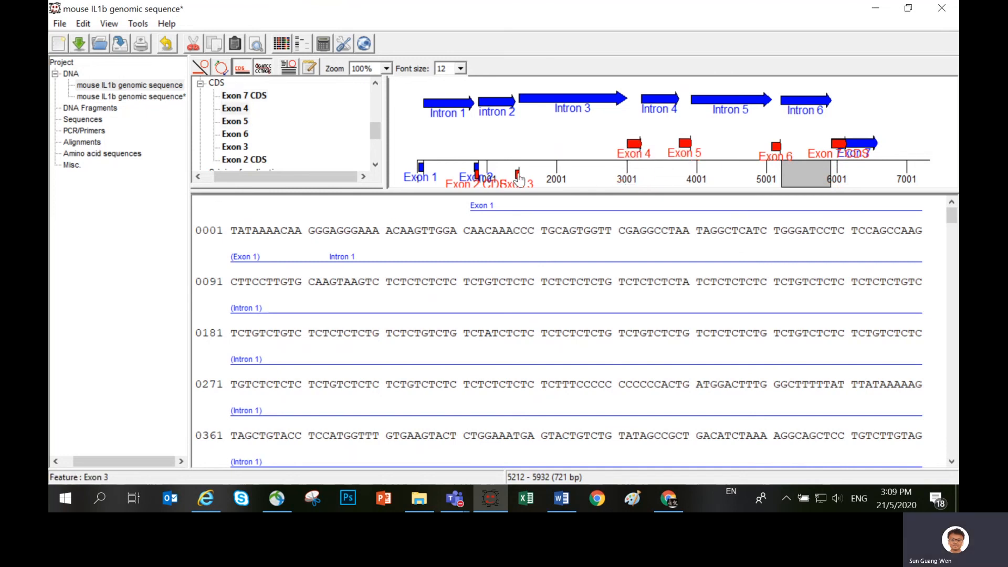
{"action": "mouse_move", "coordinate": [519, 180]}
{"action": "left_mouse_down"}
{"action": "mouse_move", "coordinate": [519, 160]}
{"action": "mouse_move", "coordinate": [476, 160]}
{"action": "mouse_move", "coordinate": [478, 153]}
{"action": "left_mouse_up"}
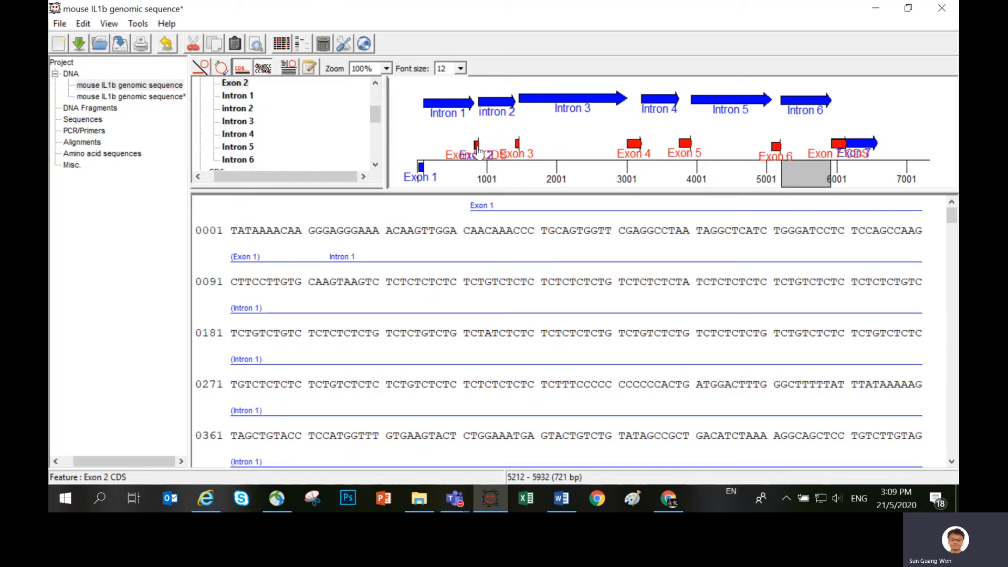
{"action": "left_click_drag", "start_coordinate": [421, 167], "coordinate": [424, 154]}
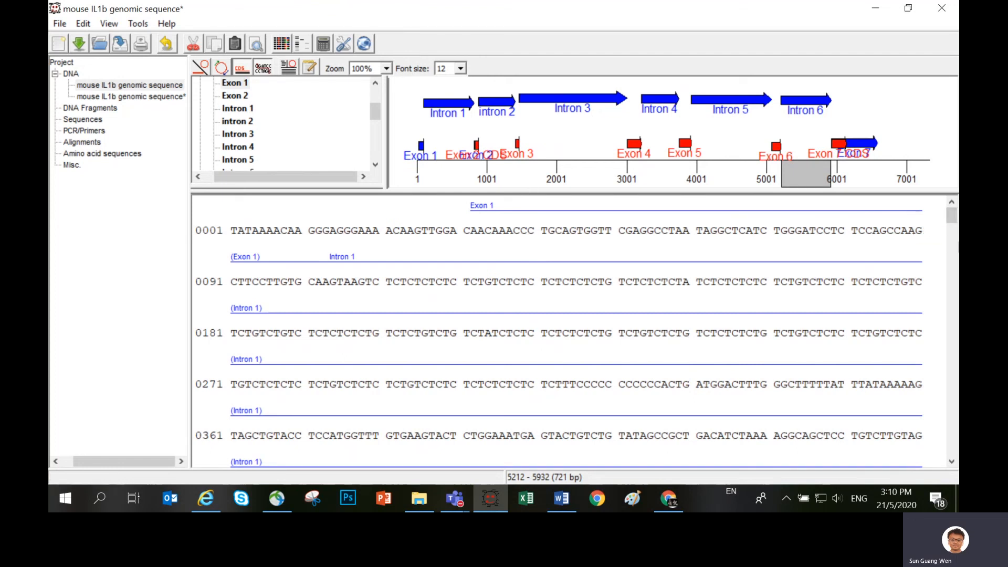
Step: Examine the part of Exon 2 that precedes its CDS by highlighting bases 826–840 in the genomic sequence
{"action": "left_click", "coordinate": [477, 148]}
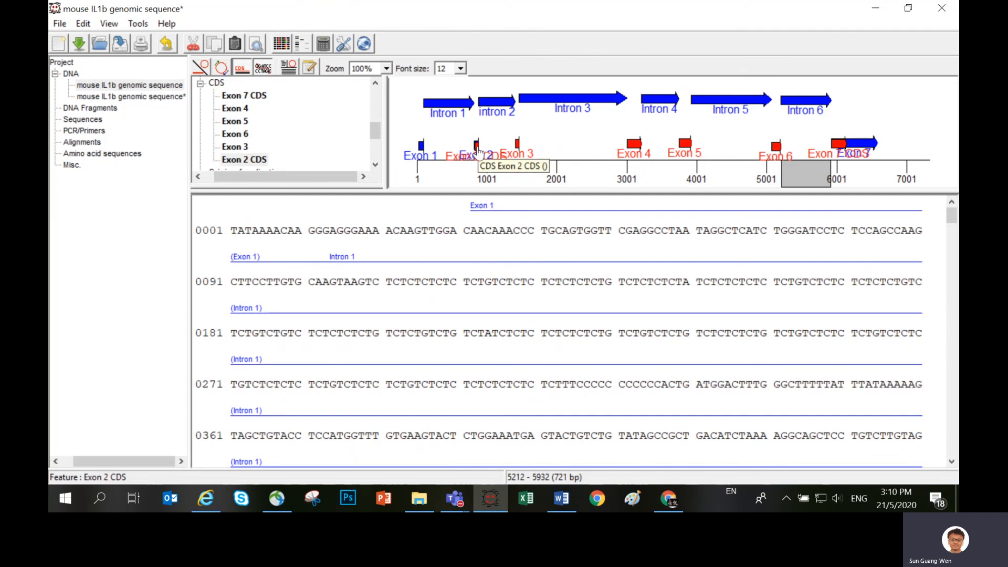
{"action": "left_click_drag", "start_coordinate": [954, 221], "coordinate": [956, 237]}
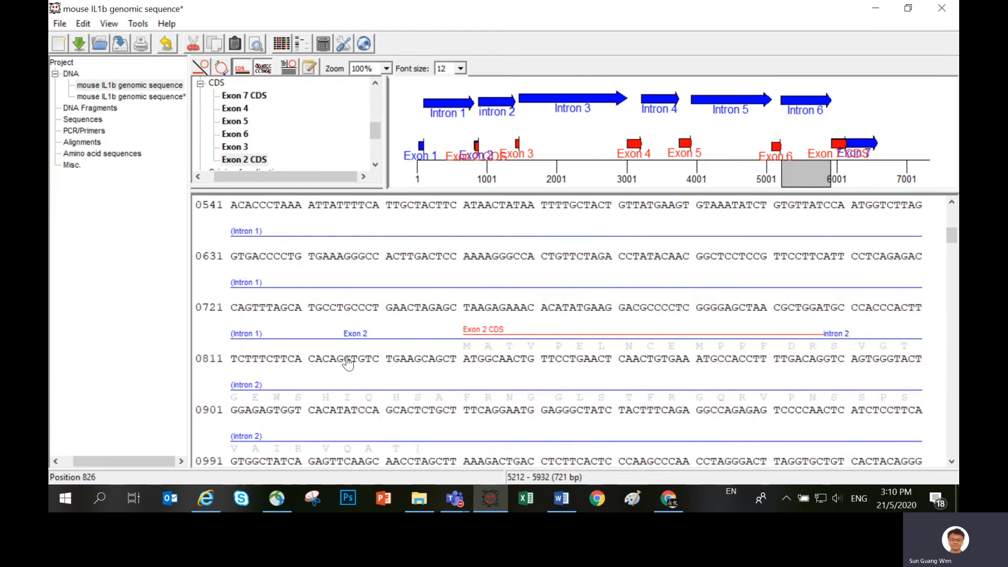
{"action": "left_click_drag", "start_coordinate": [348, 362], "coordinate": [456, 366]}
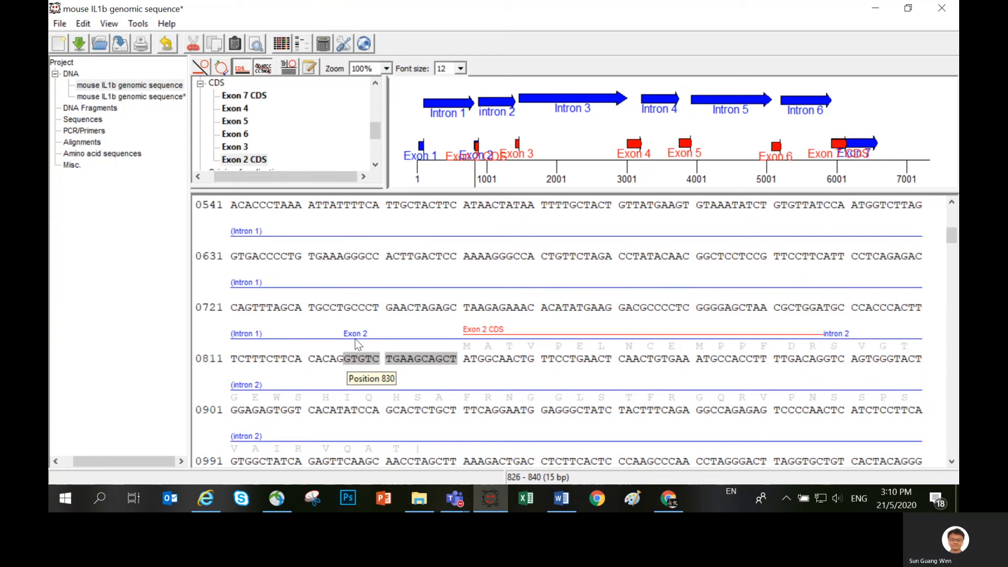
{"action": "left_click", "coordinate": [351, 365]}
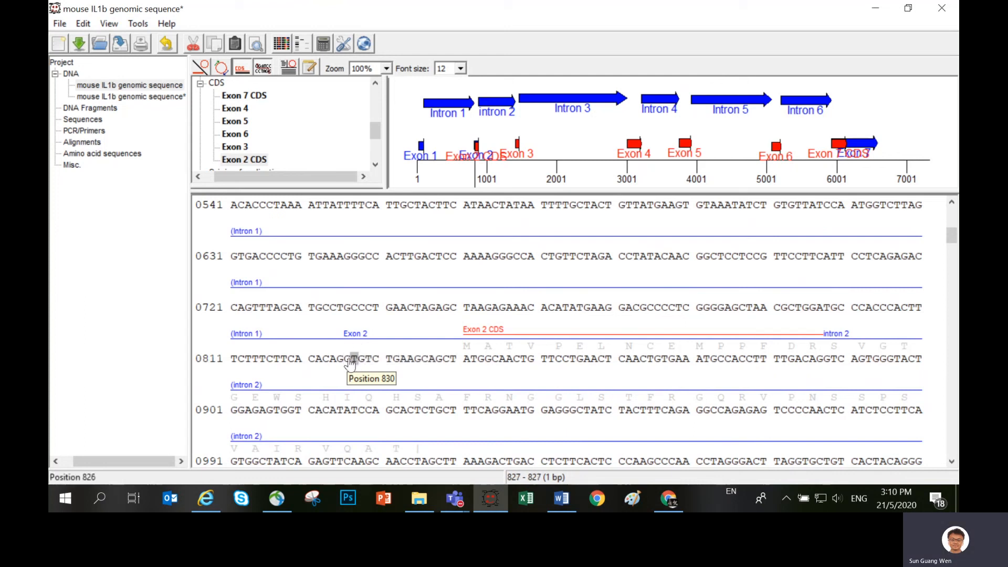
Step: Select the untranslated stretch of Exon 2, bases 826–840, up to the start of its CDS
{"action": "left_click", "coordinate": [344, 362]}
{"action": "left_click", "coordinate": [347, 341]}
{"action": "left_click_drag", "start_coordinate": [353, 361], "coordinate": [459, 364]}
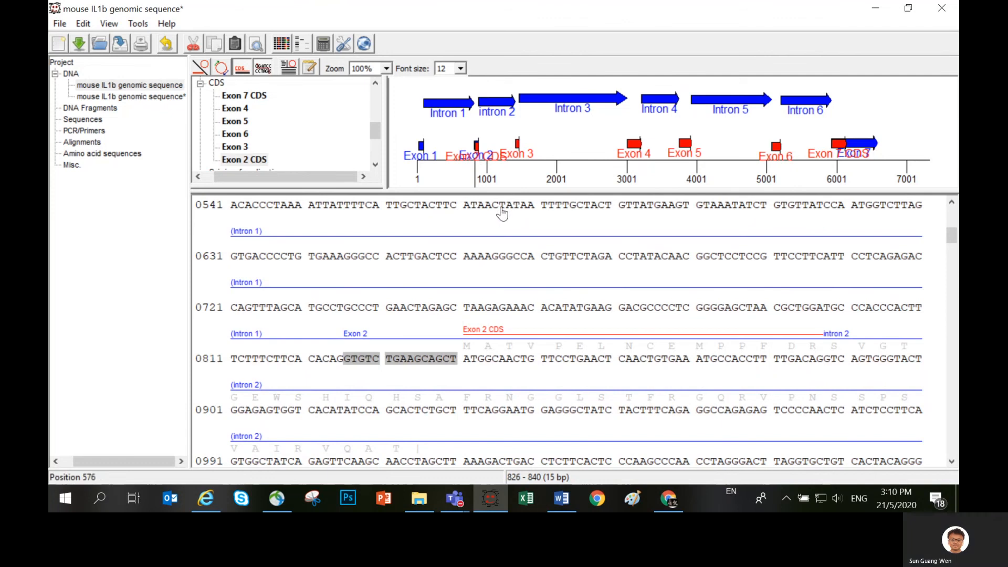
Step: Raise the Exon 2 CDS feature above Exon 2 on the map, and select the DNA sequence of the whole Exon 2 feature
{"action": "left_click_drag", "start_coordinate": [476, 145], "coordinate": [477, 126]}
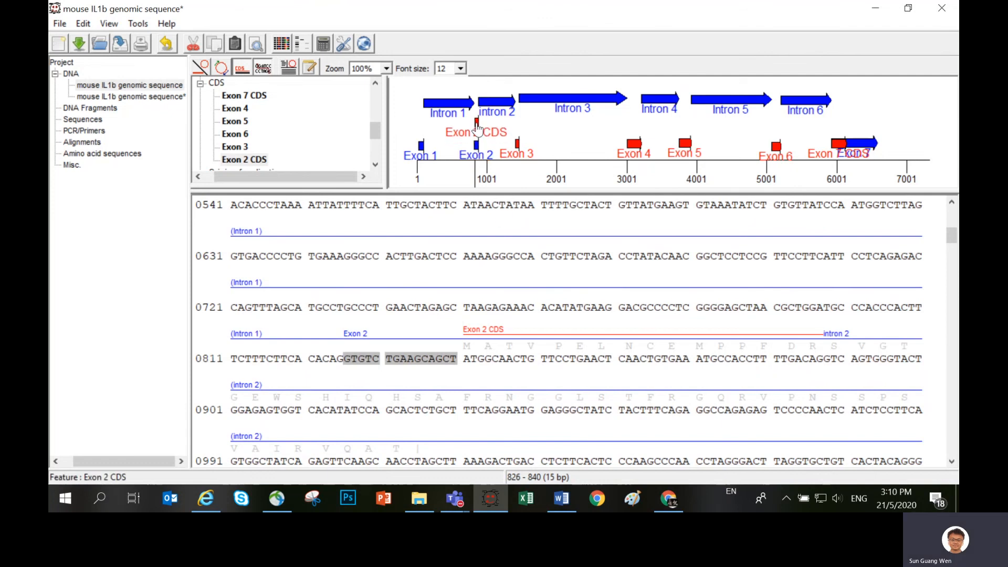
{"action": "left_click", "coordinate": [477, 147]}
{"action": "right_click", "coordinate": [478, 149]}
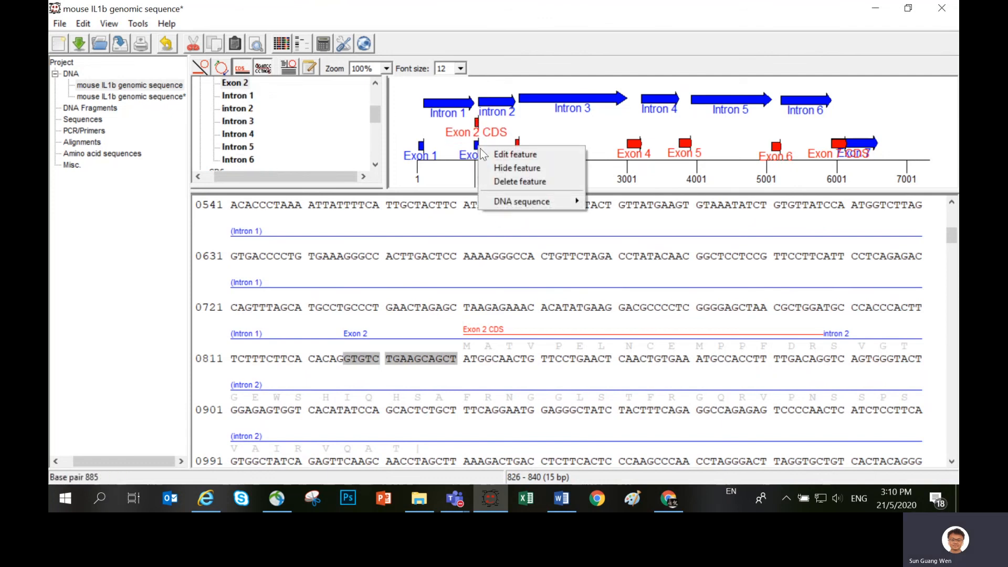
{"action": "mouse_move", "coordinate": [539, 202]}
{"action": "left_click", "coordinate": [644, 215]}
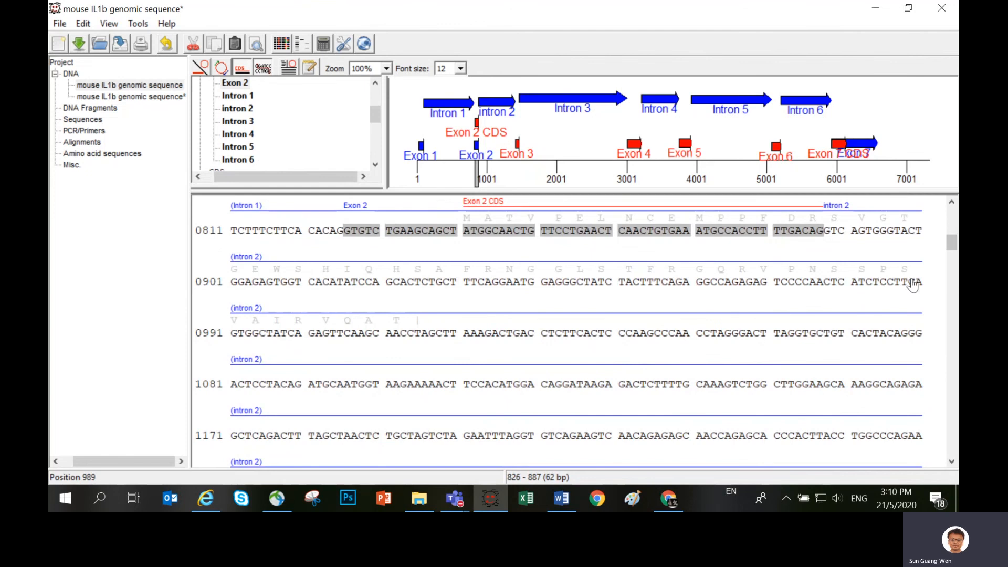
Step: Store the annotated sequence in the Local database under the name mouse IL1b genomic sequence
{"action": "left_click", "coordinate": [59, 23]}
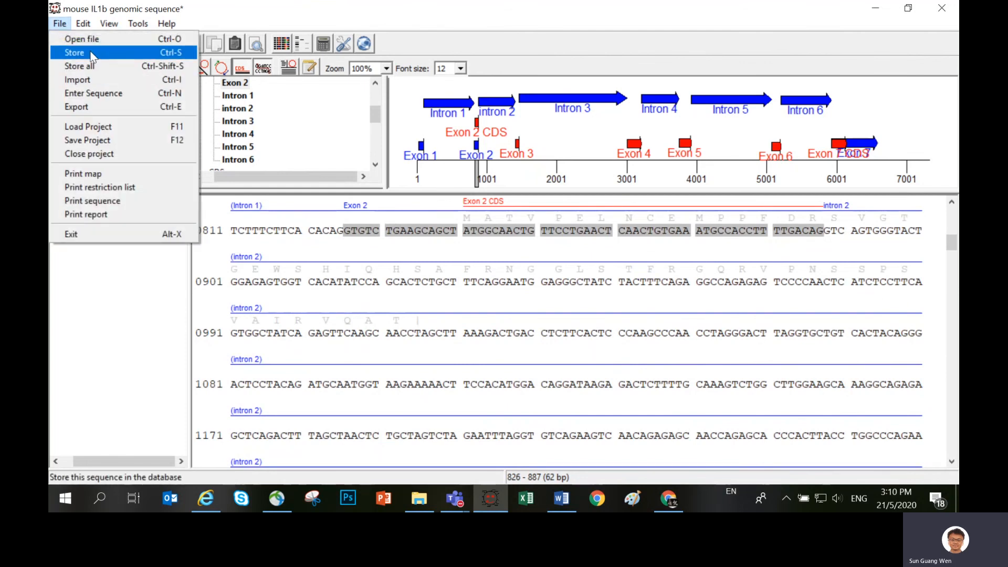
{"action": "left_click", "coordinate": [91, 53]}
{"action": "left_click", "coordinate": [720, 425]}
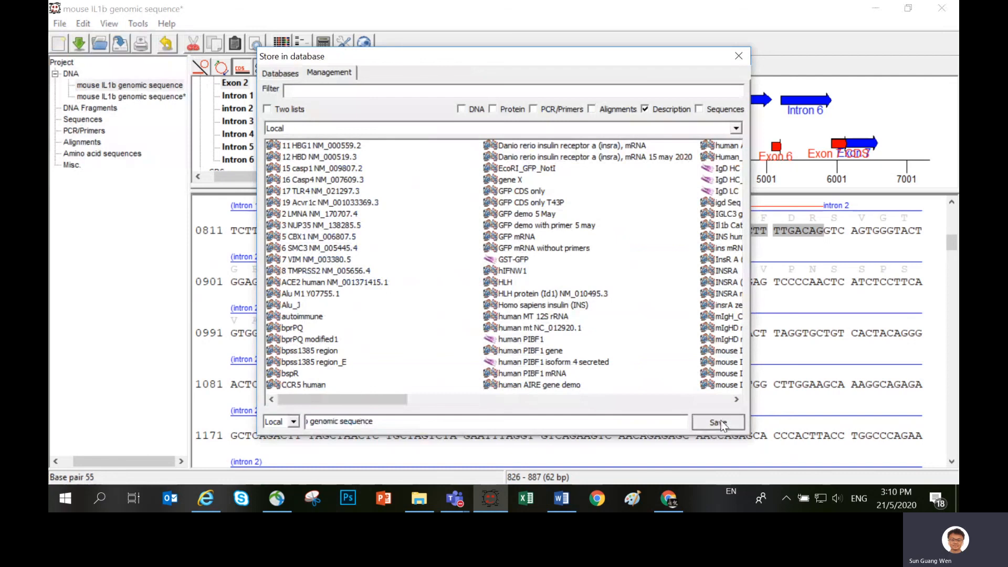
{"action": "left_click", "coordinate": [531, 289]}
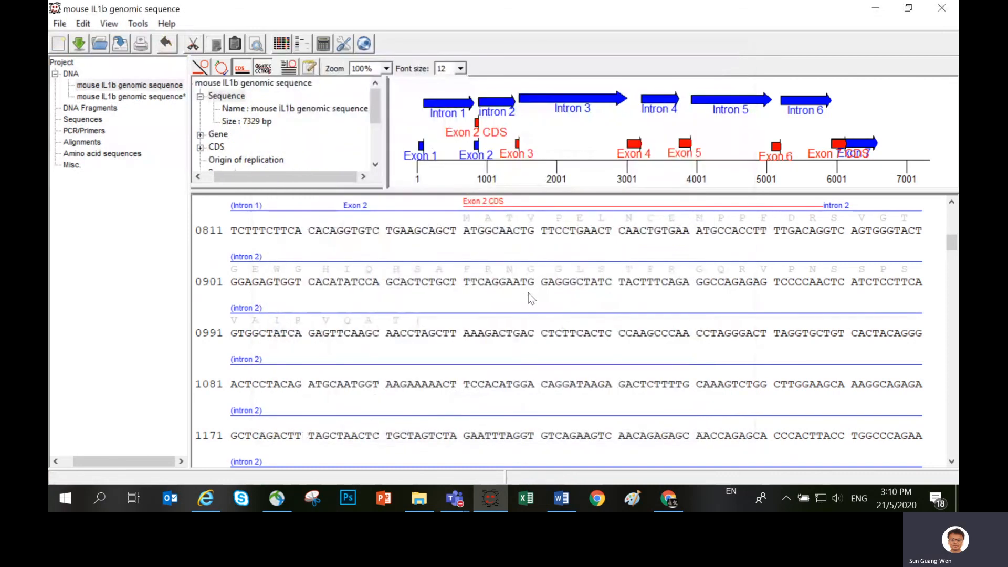